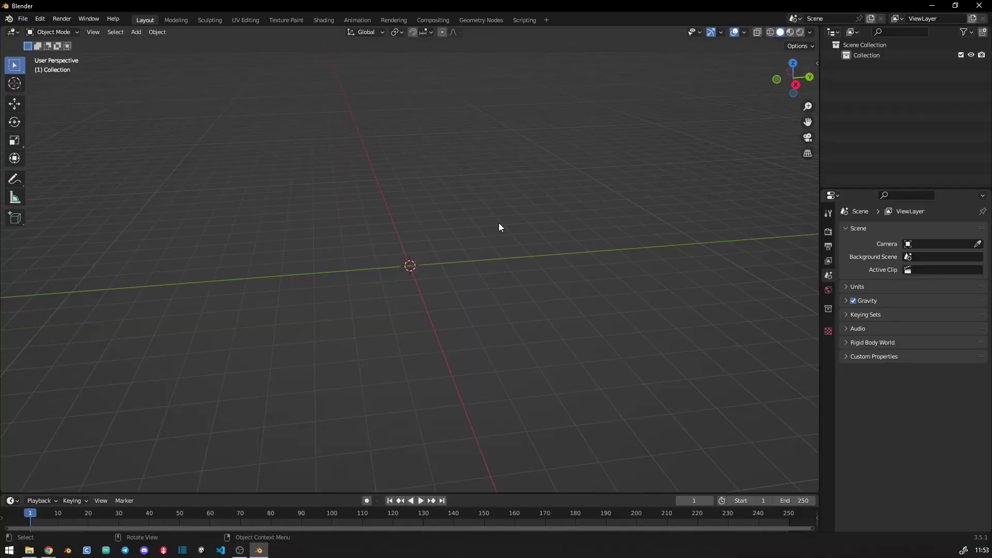
- Open the Shift+A Add > Mesh menu in the empty scene
key(shift+a)
mouse_move(458, 223)
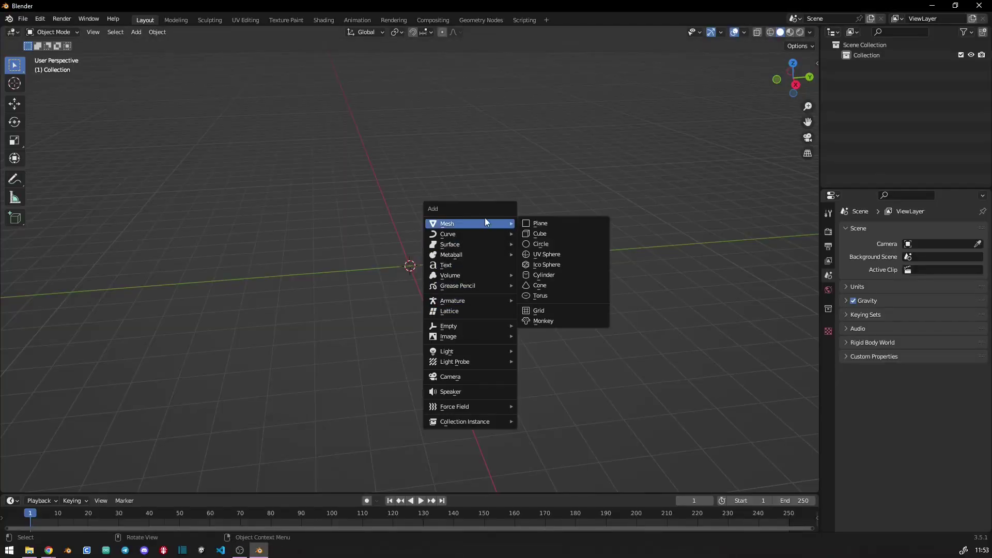
- Add a cylinder and move it up slightly in front view
click(541, 275)
key(KP_1)
shift+middle_drag(368, 178, 438, 376)
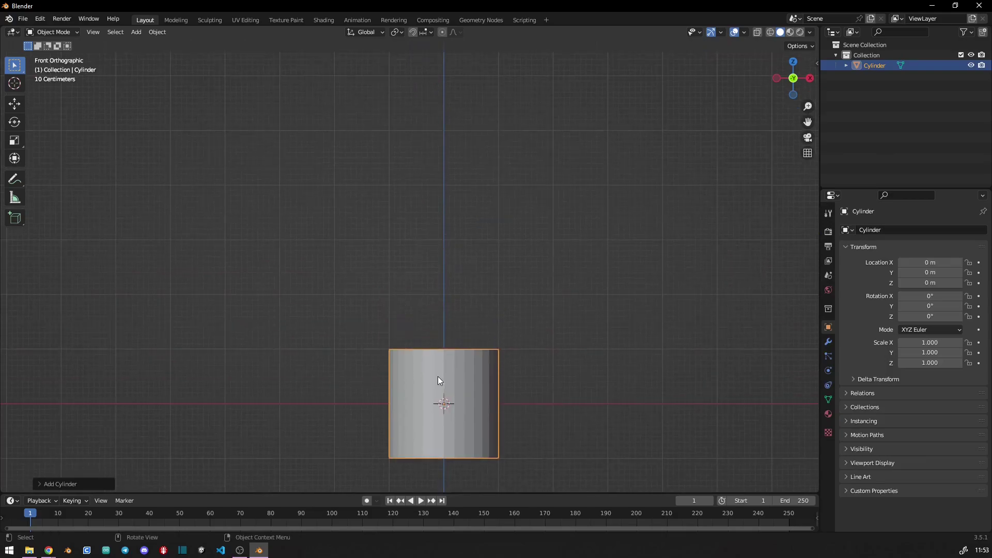
key(g)
click(440, 321)
scroll(386, 345, down, 4)
scroll(399, 256, up, 3)
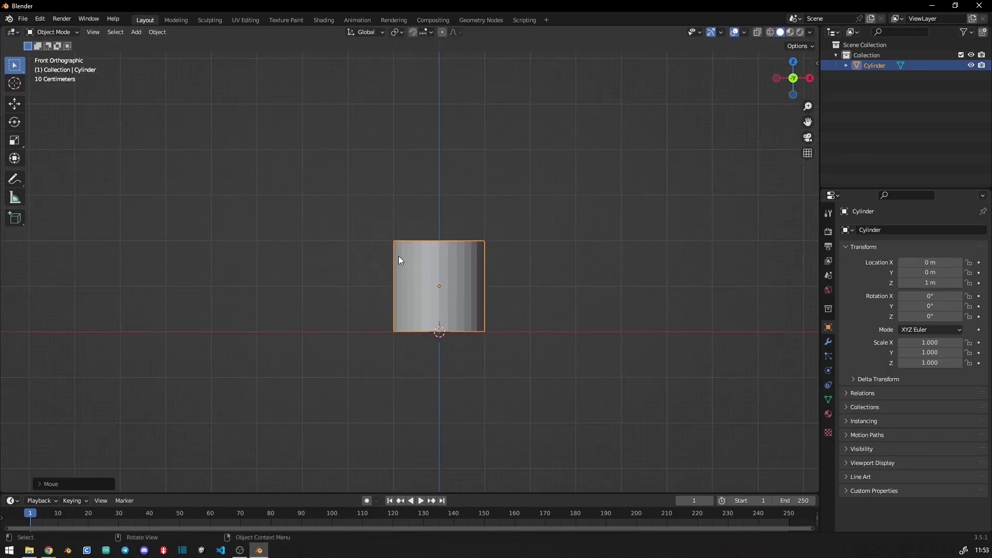
scroll(414, 279, up, 5)
- Flatten the cylinder into a thin disc (Z scale 0.033) at Z 0.1 m, in the Modeling workspace
key(s)
key(z)
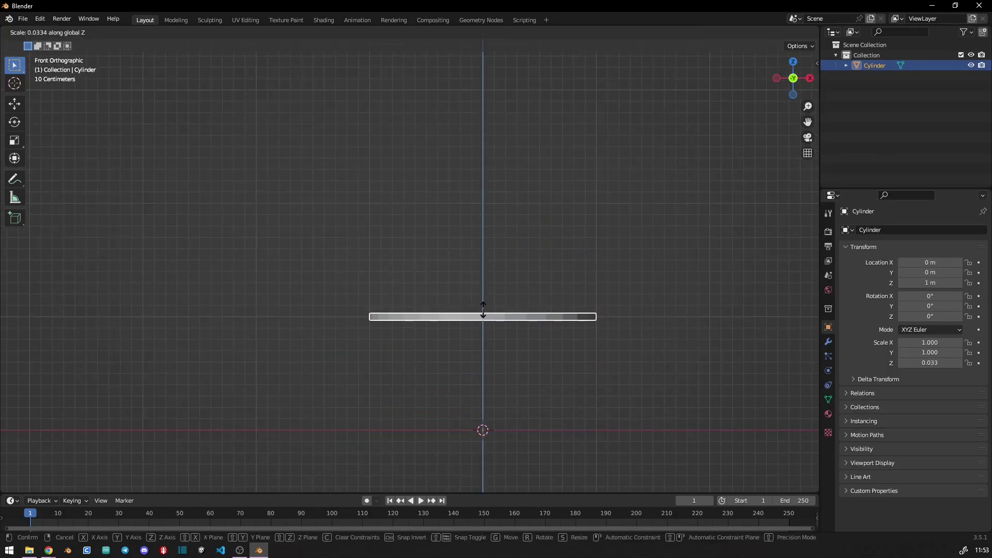
click(483, 309)
key(g)
key(z)
click(478, 388)
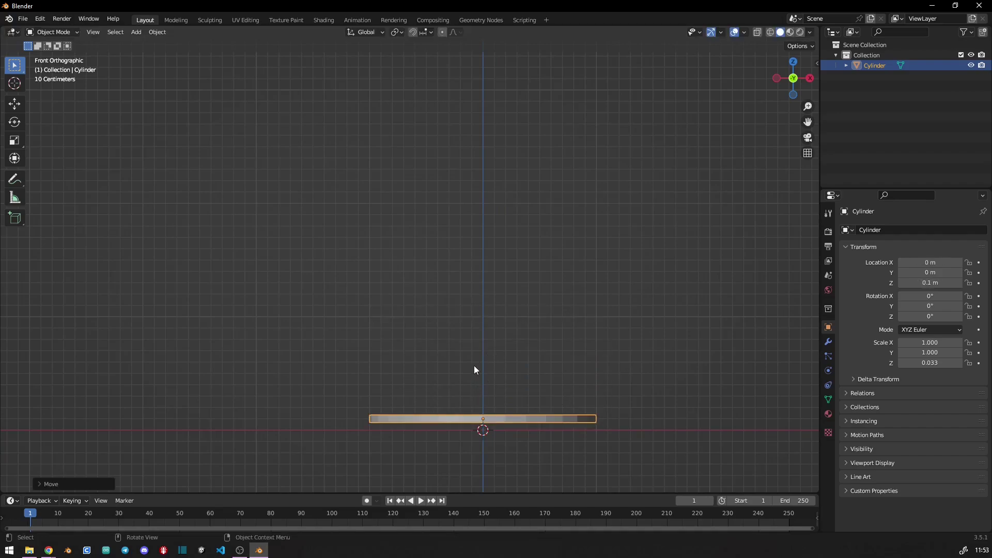
click(175, 19)
scroll(77, 46, up, 8)
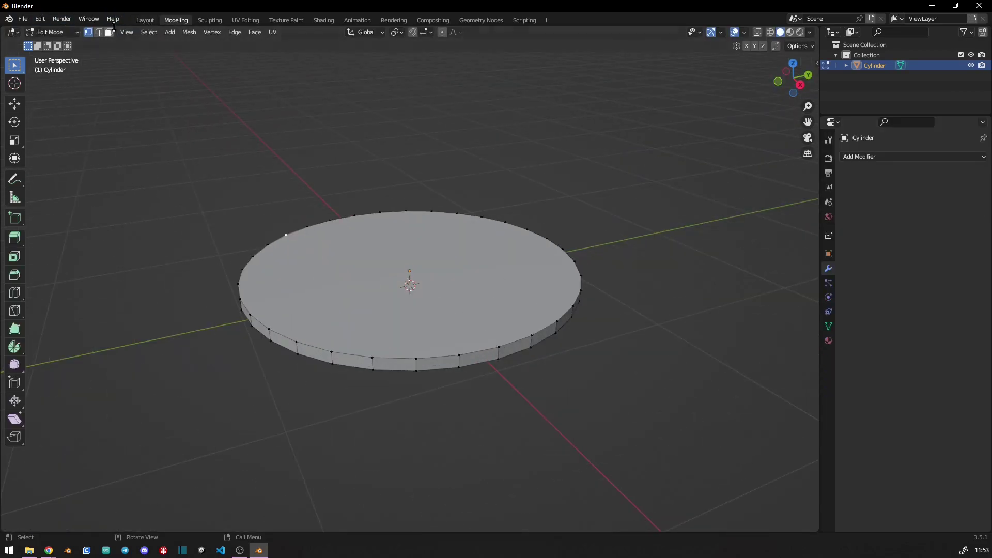
- Extrude the disc's top face upward into the first wall section and flare its top
key(3)
click(426, 296)
key(KP_1)
shift+middle_drag(361, 212, 372, 370)
key(e)
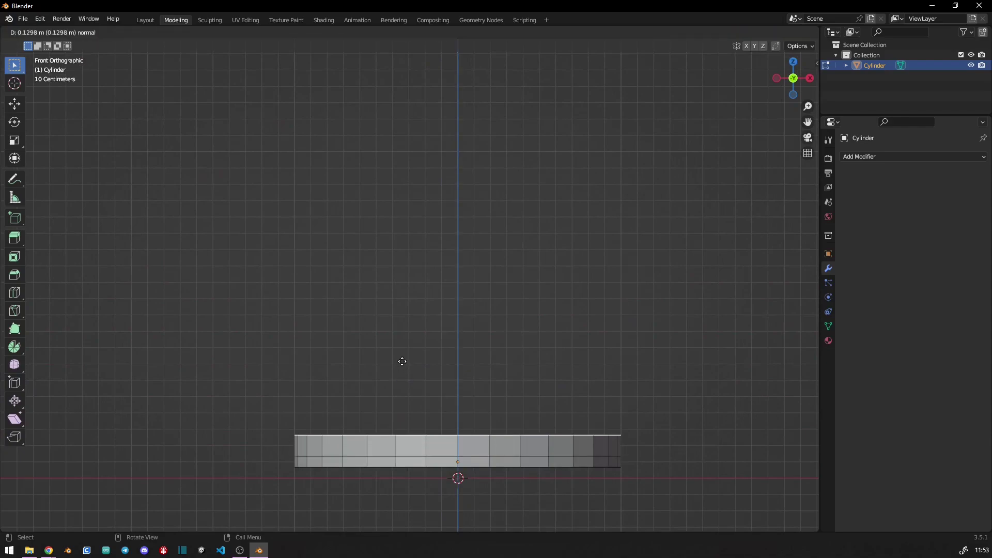
click(381, 246)
key(s)
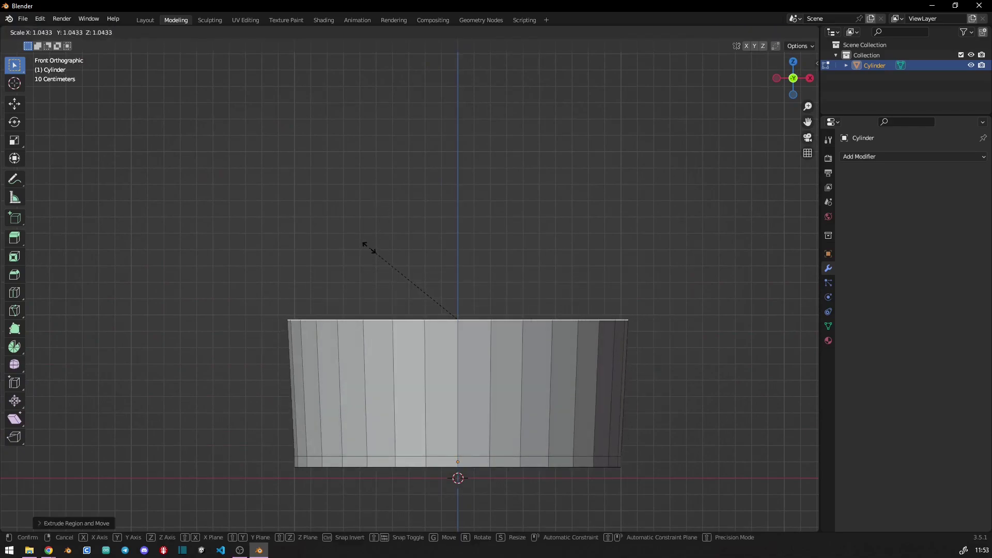
click(367, 246)
- Extrude and widen thin rings to form the first raised hoop band
key(e)
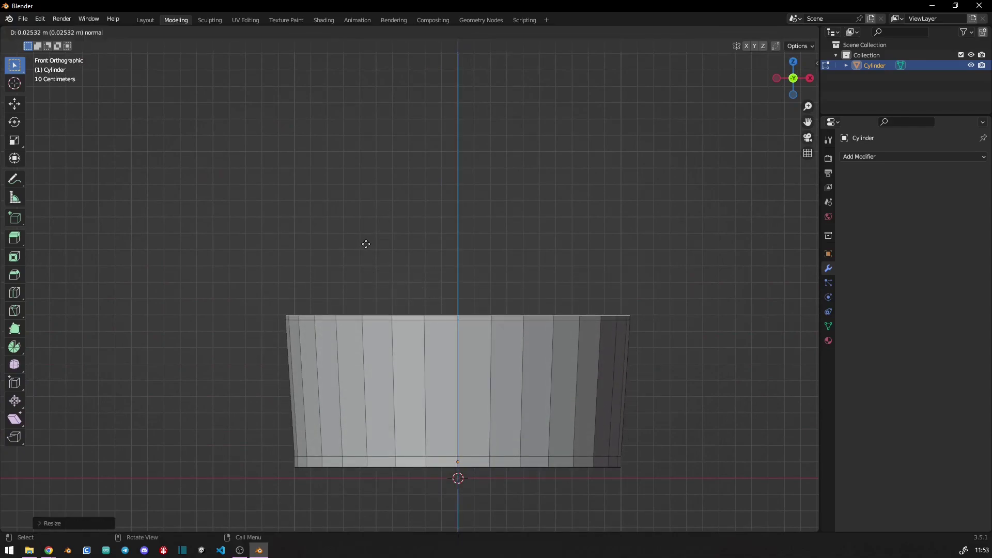
click(366, 247)
key(s)
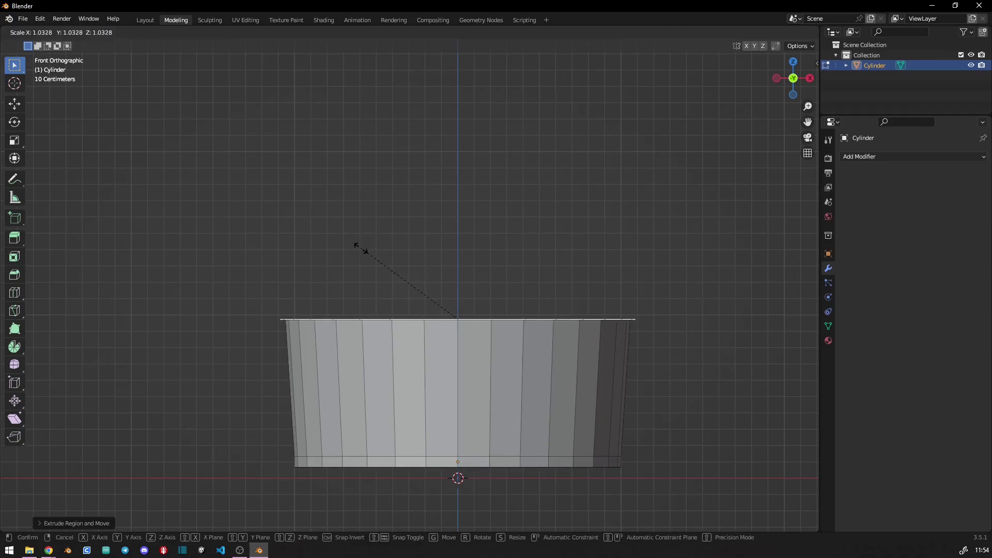
click(361, 248)
key(e)
click(362, 242)
key(s)
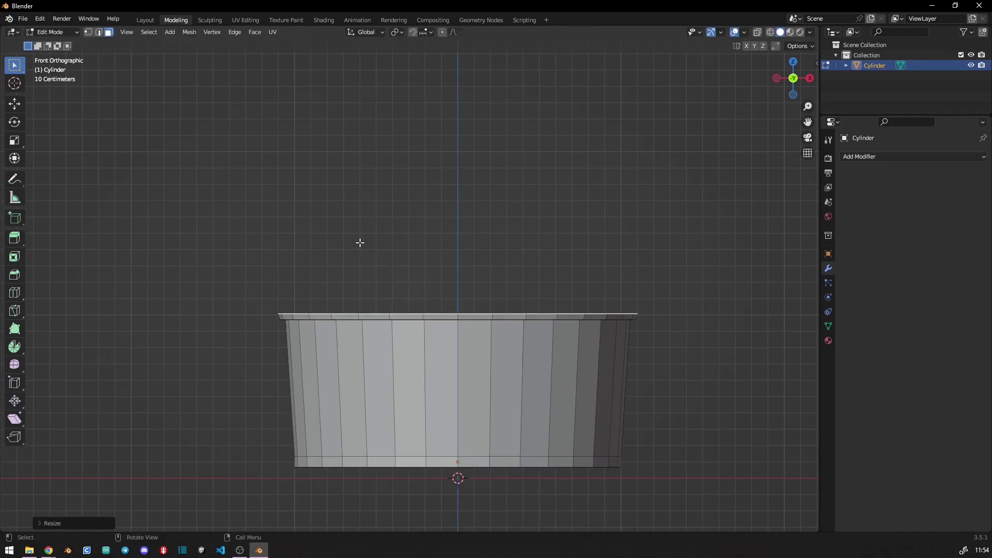
click(360, 242)
key(s)
click(366, 242)
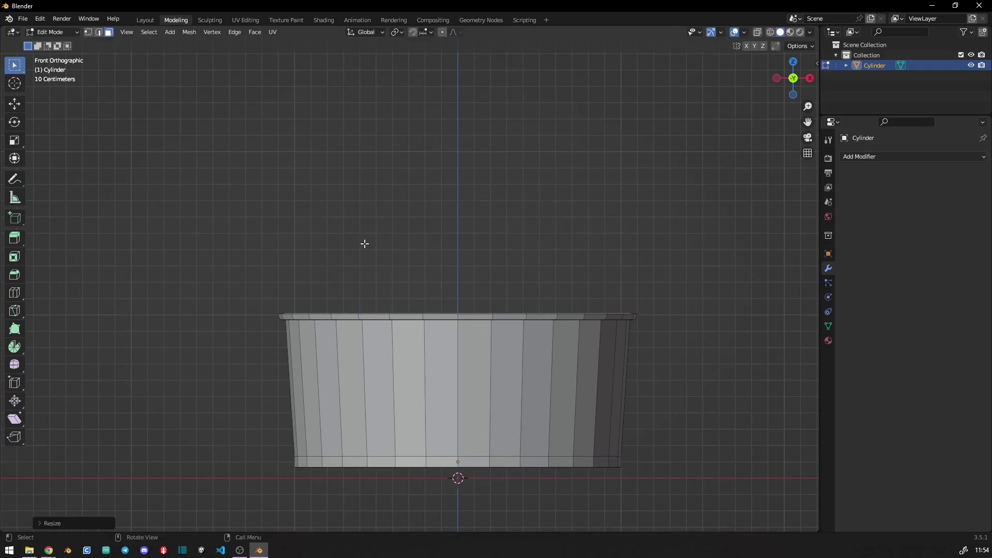
- Extrude a flared wall section above the band, then widen a thin ring into the second band
key(e)
click(359, 194)
key(s)
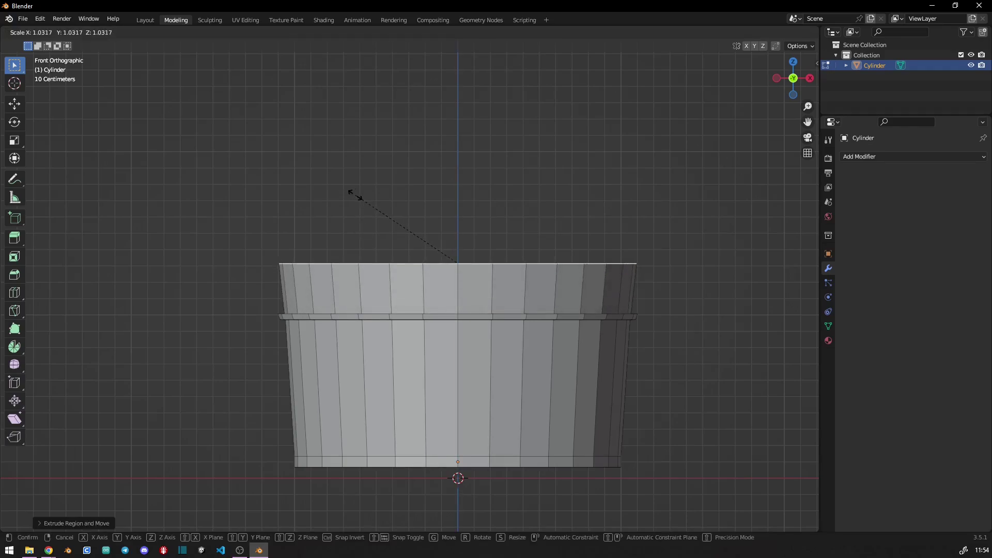
click(355, 195)
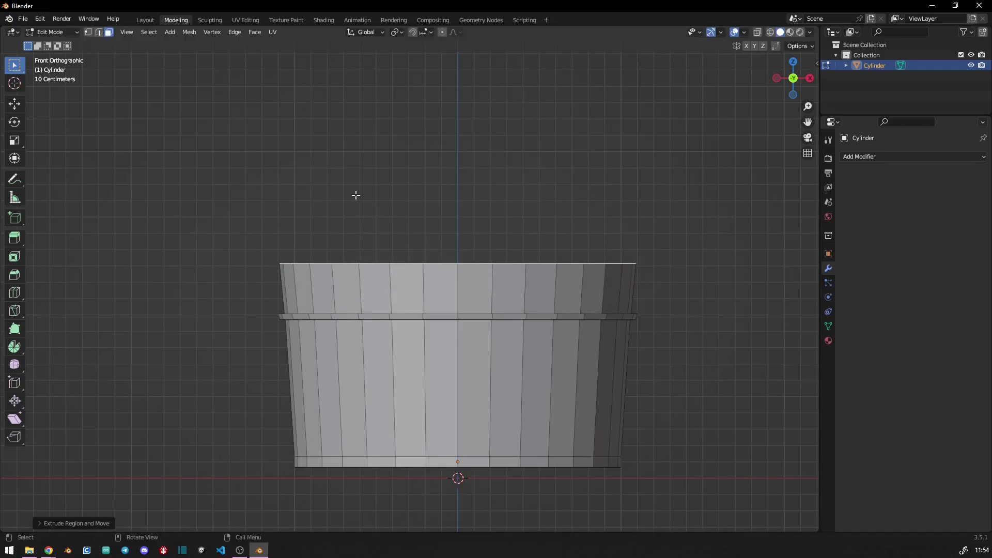
key(s)
click(348, 194)
key(e)
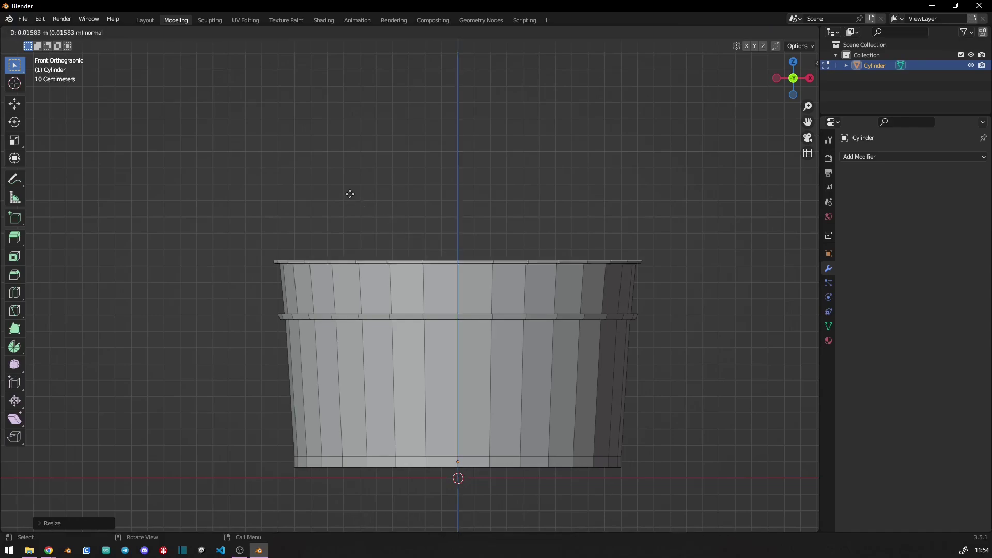
key(s)
click(350, 190)
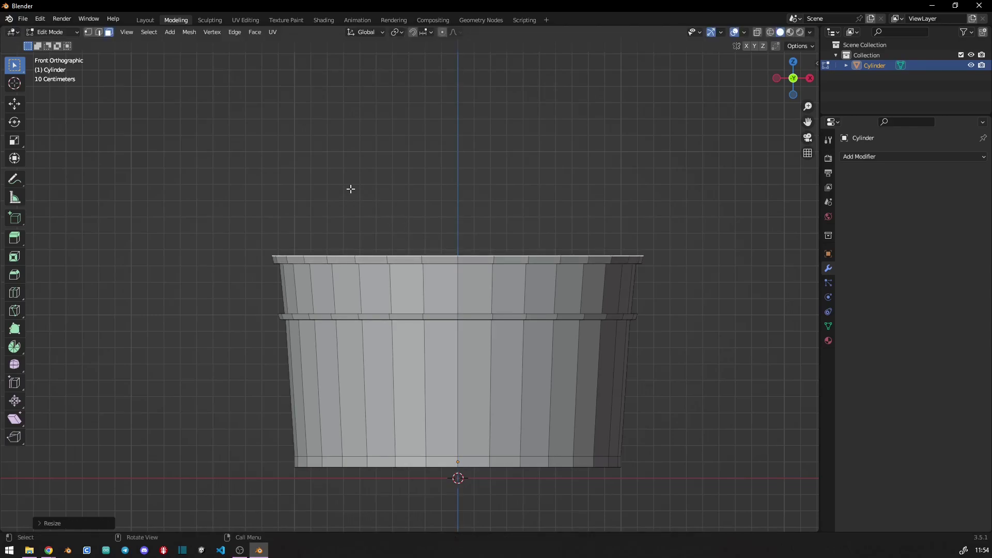
- Nudge the top rim edge down into position
scroll(349, 188, up, 3)
scroll(475, 268, up, 3)
key(g)
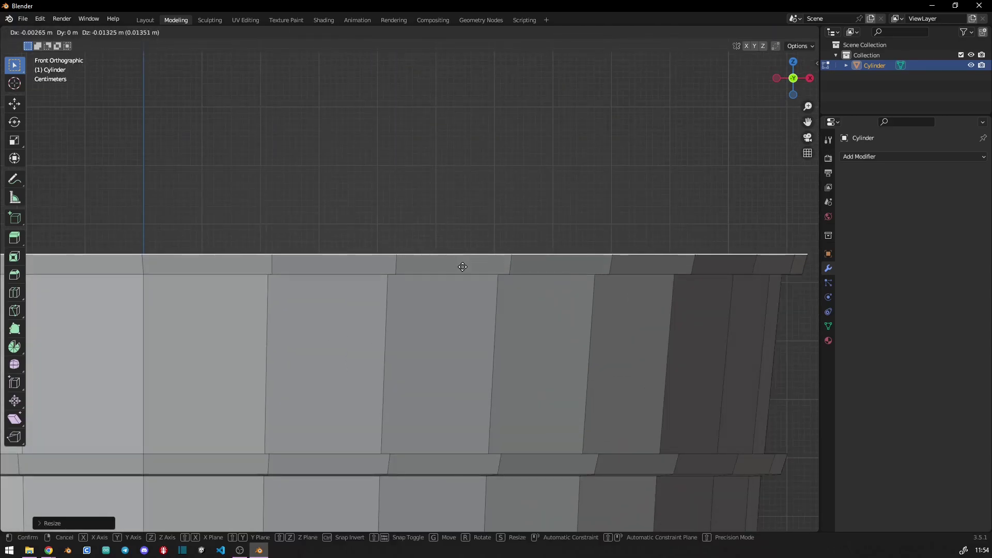
click(471, 250)
key(g)
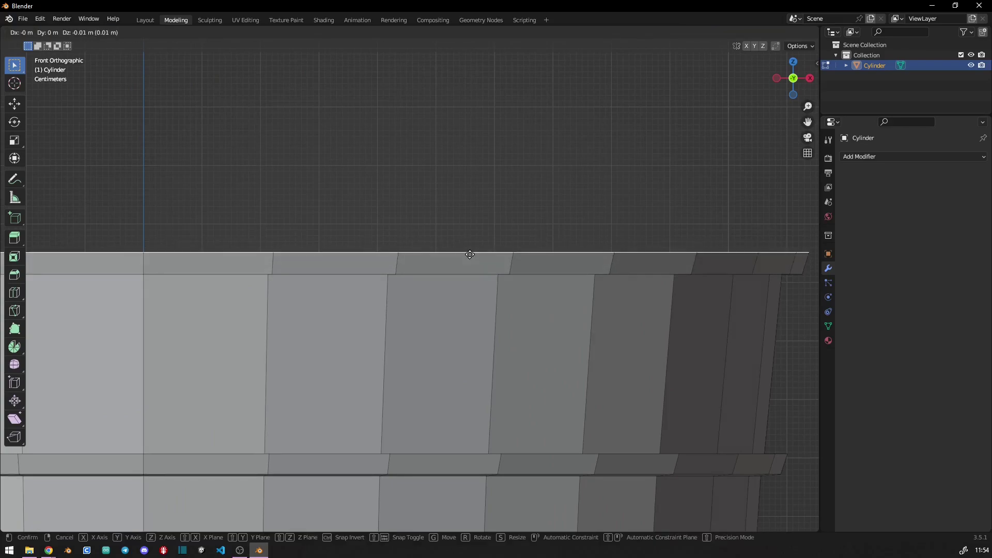
click(469, 259)
scroll(454, 269, down, 3)
scroll(495, 272, down, 2)
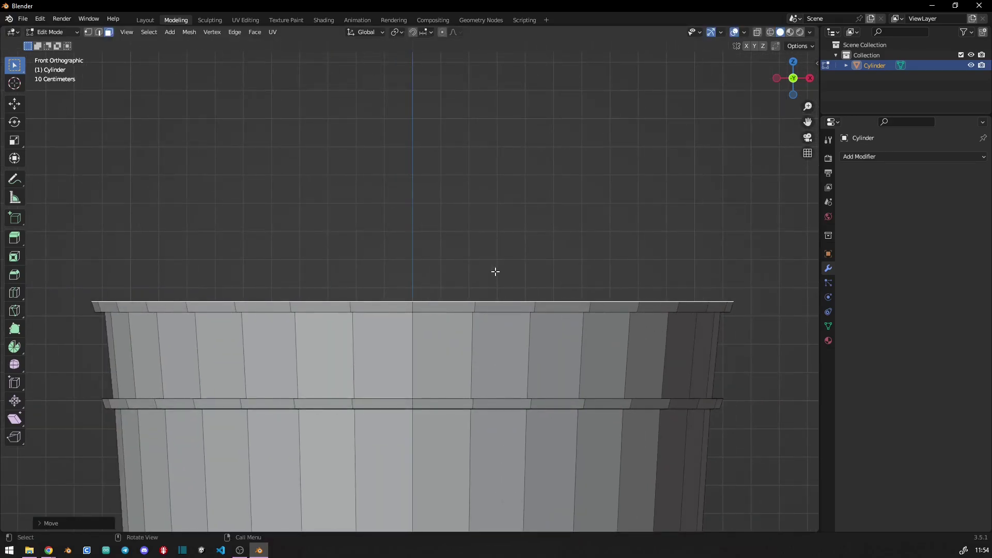
- Extrude a scaled ring, then the upper wall flared outward
key(e)
right_click(495, 271)
key(s)
click(492, 272)
key(e)
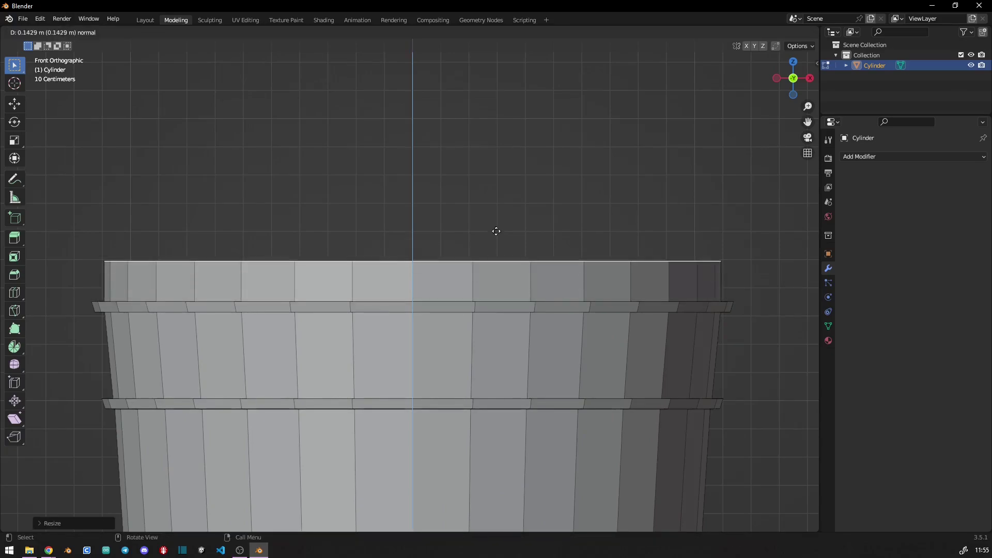
key(s)
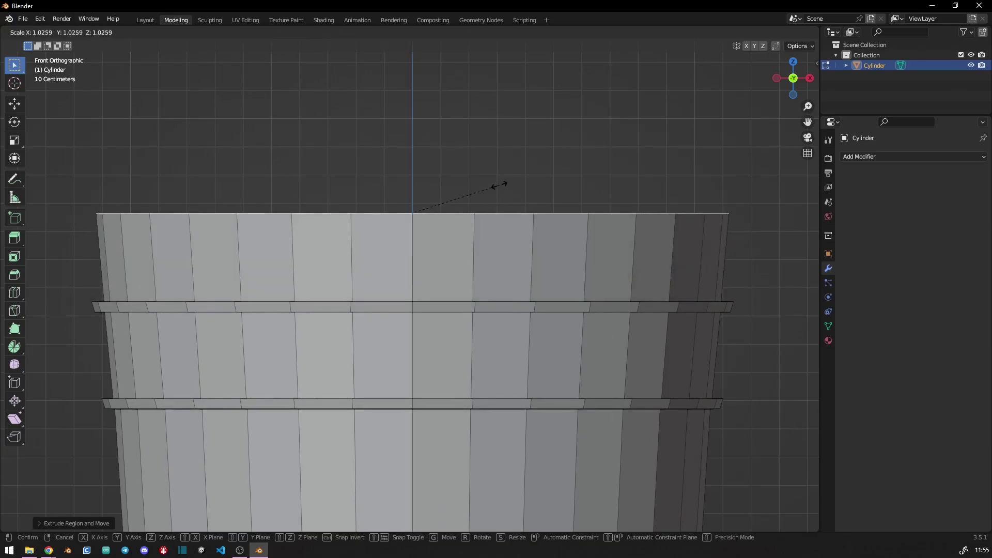
click(499, 185)
- Extrude a widened lip ring at the top and raise it slightly
key(e)
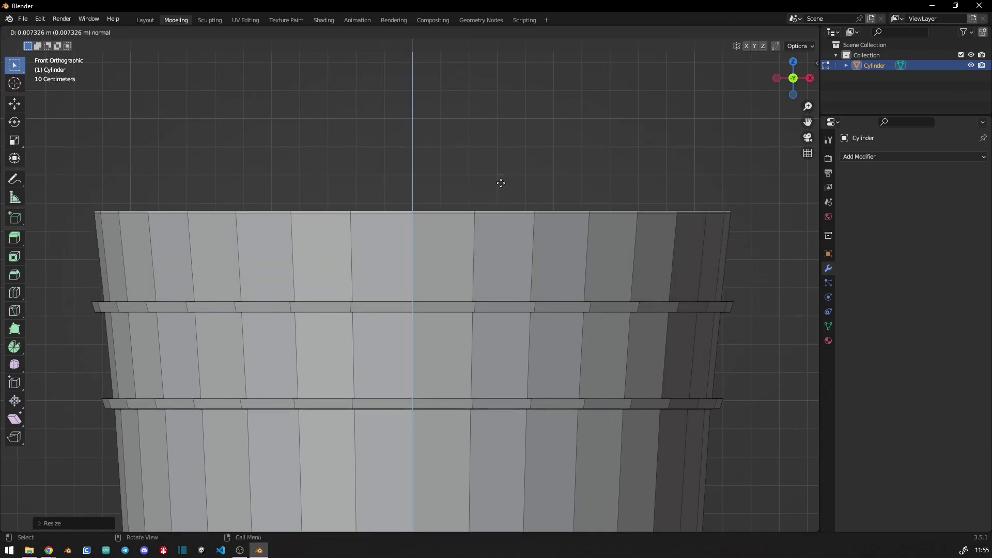
key(s)
click(504, 182)
key(e)
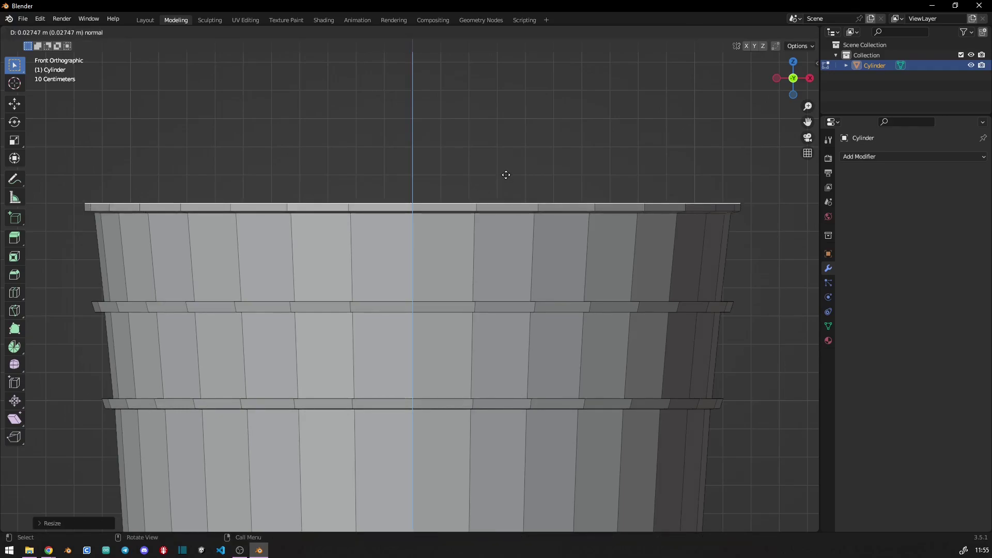
key(e)
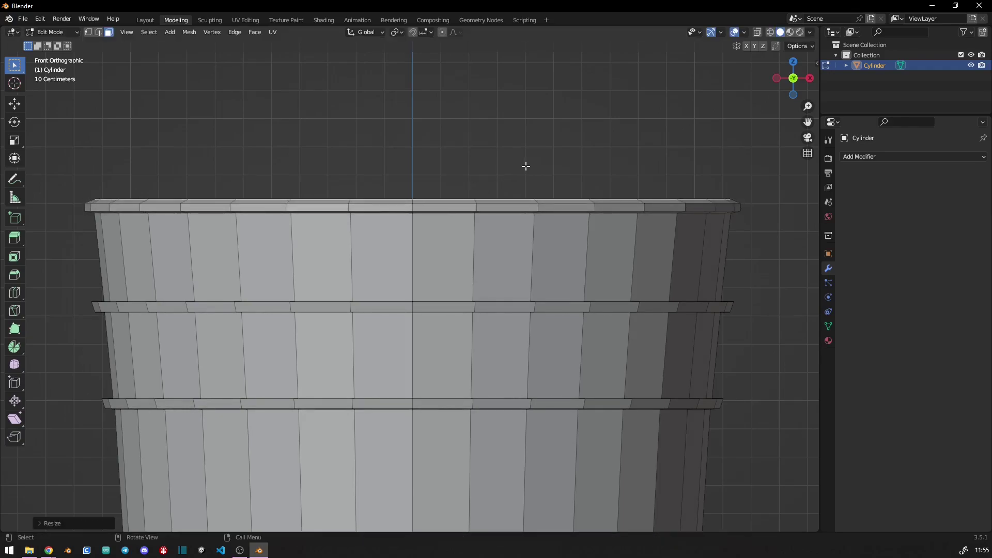
middle_drag(525, 166, 481, 248)
key(i)
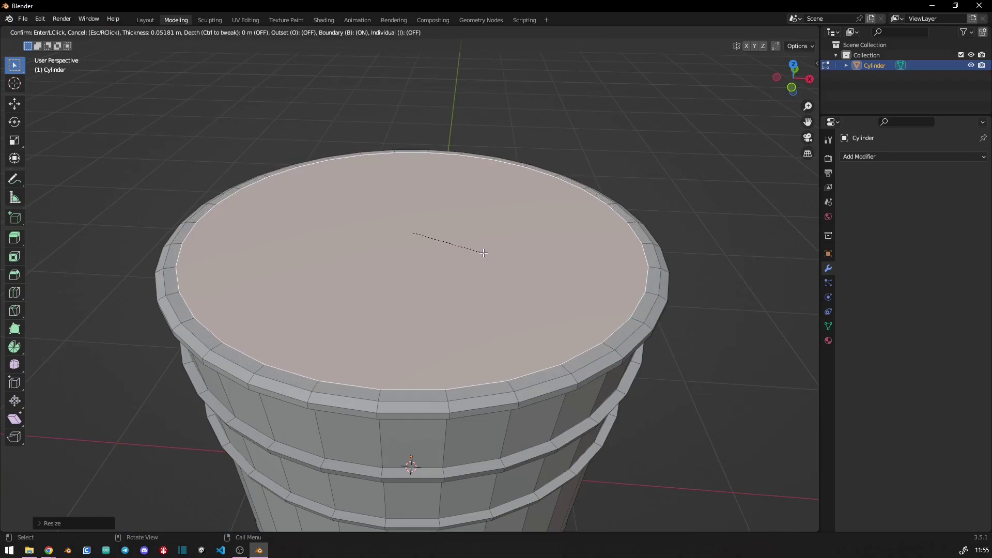
- Switch to wireframe shading and extrude the top face downward
key(KP_1)
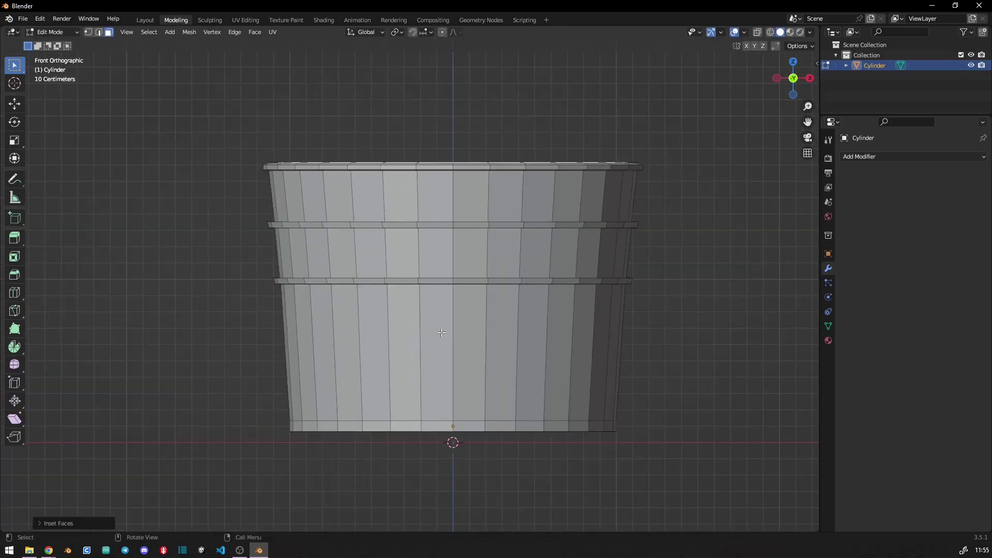
key(z)
click(381, 325)
key(e)
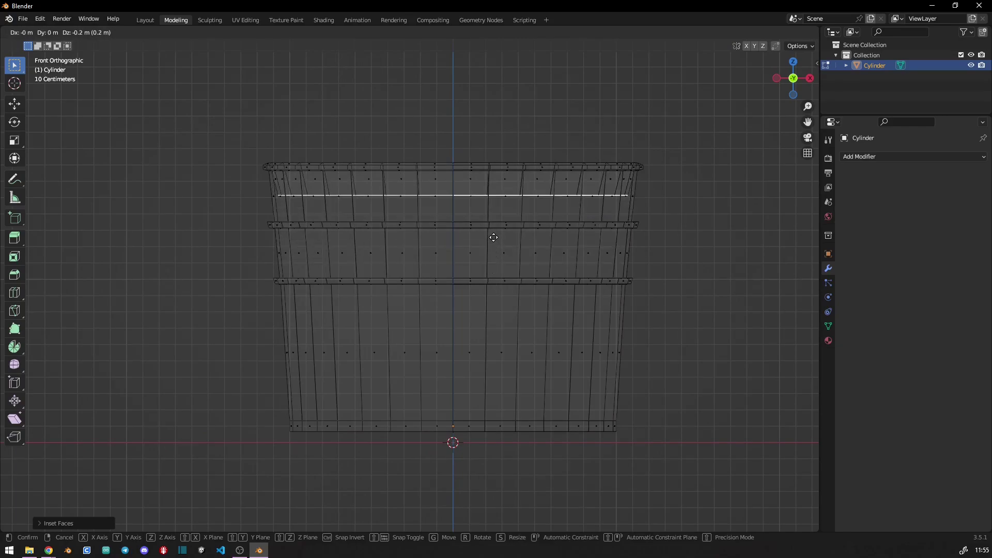
click(494, 223)
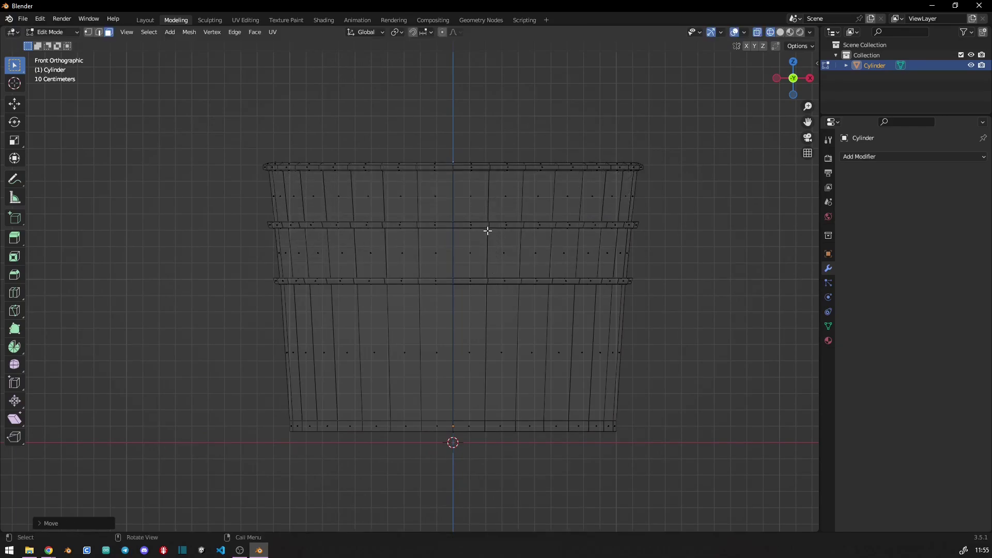
- Inset the top face into a thin rim and extrude the inner face down
middle_drag(487, 228, 476, 299)
key(i)
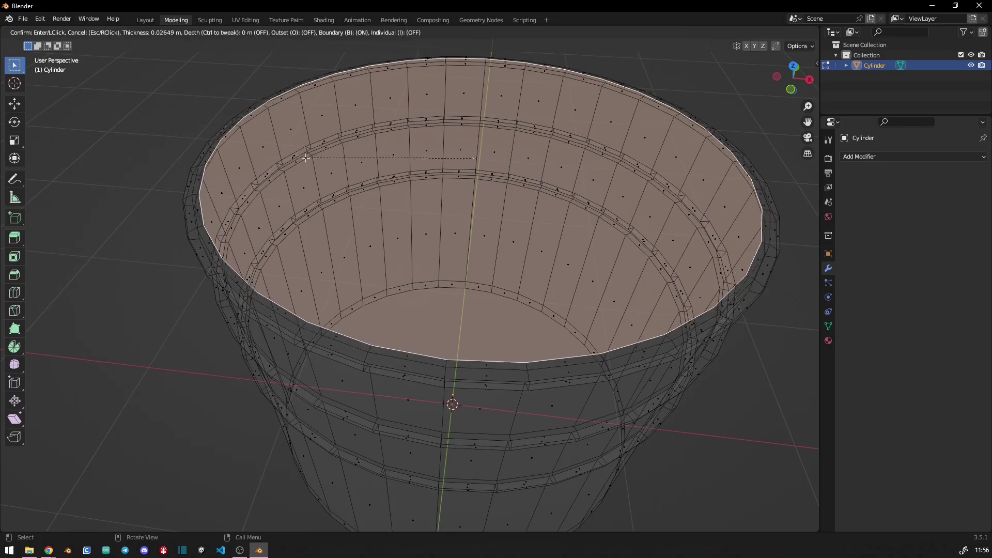
click(311, 154)
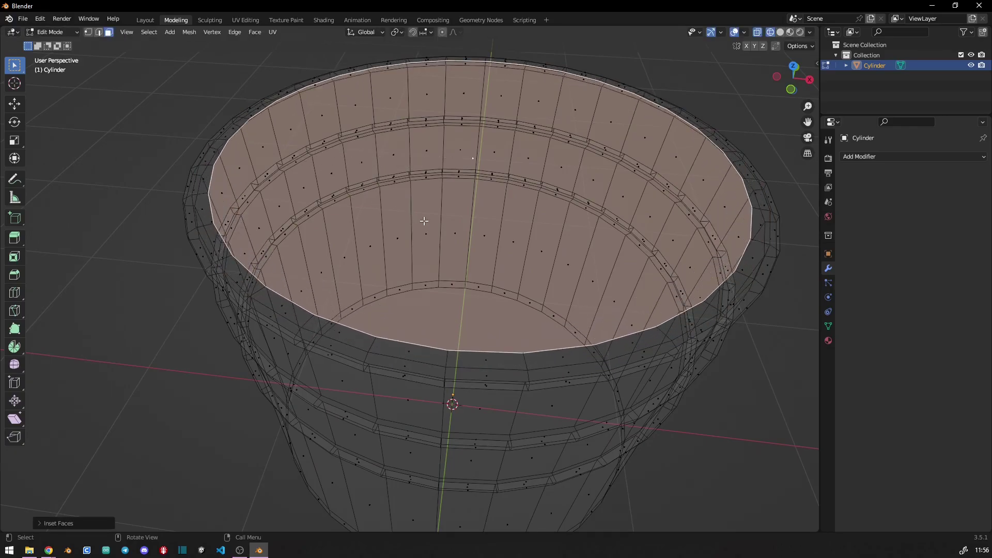
key(KP_1)
key(e)
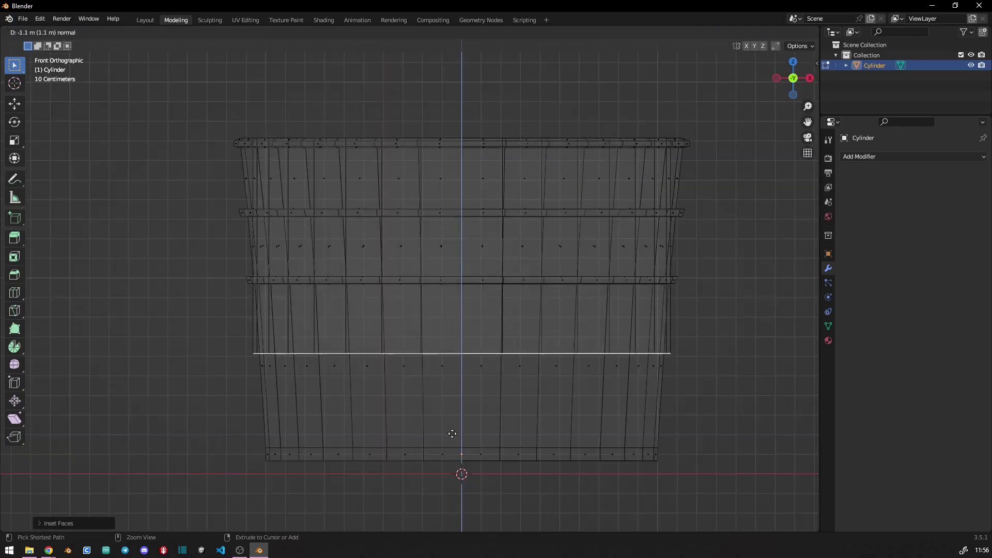
- Shrink and reposition the extruded face to set the interior floor near the base
key(s)
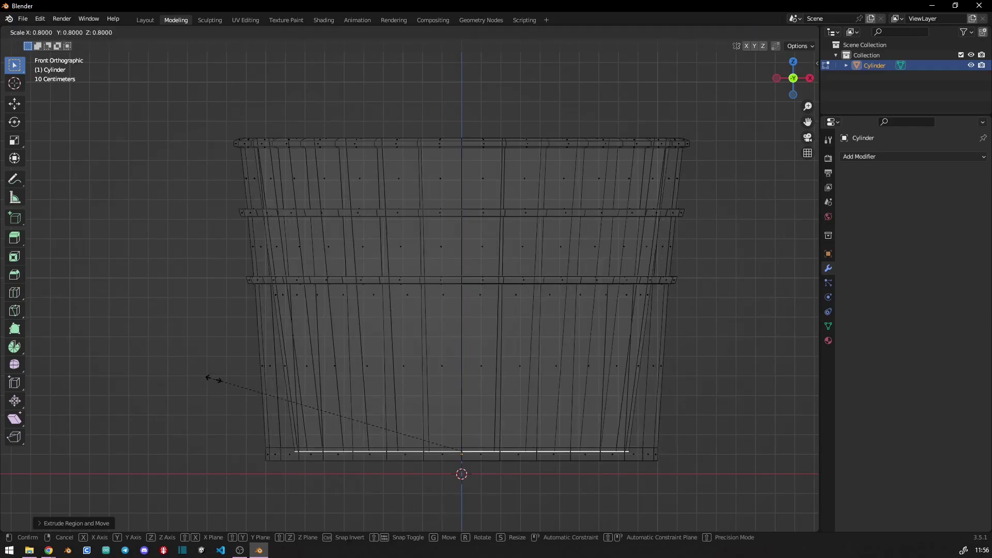
click(204, 394)
key(g)
click(221, 373)
mouse_move(586, 498)
middle_down()
mouse_move(502, 510)
mouse_move(512, 518)
middle_up()
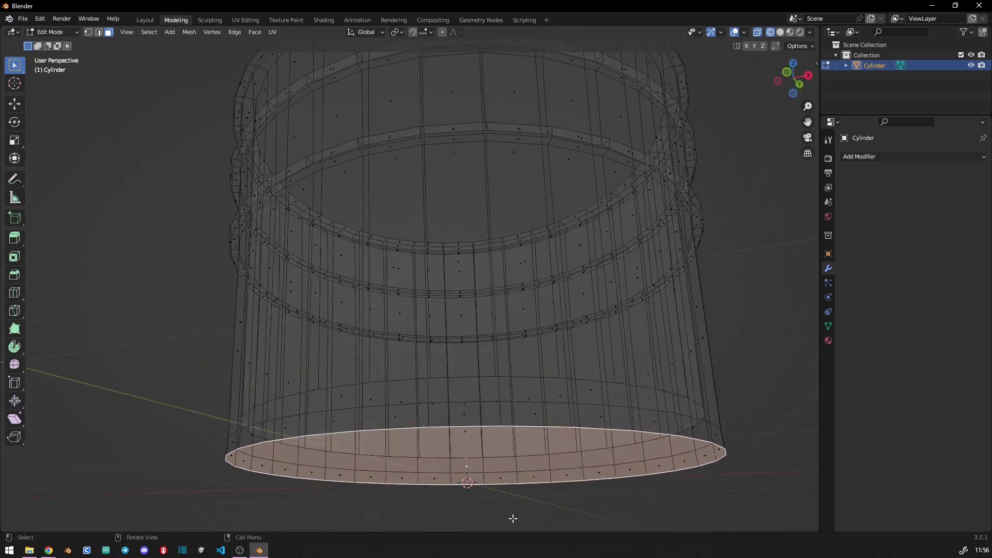
- Scale the underside, inset it, and recess the inner face into a narrow ring
key(s)
key(Escape)
key(s)
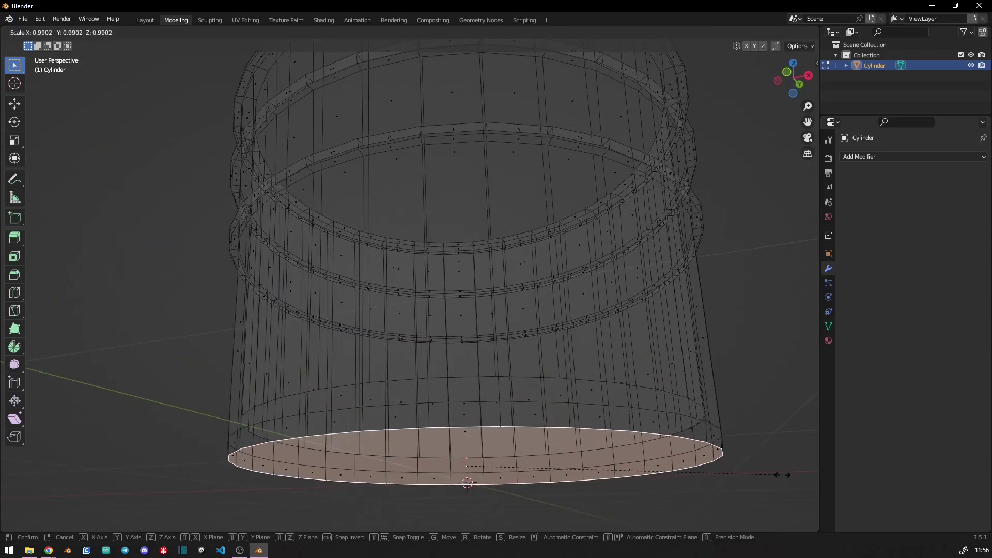
click(780, 473)
key(i)
key(e)
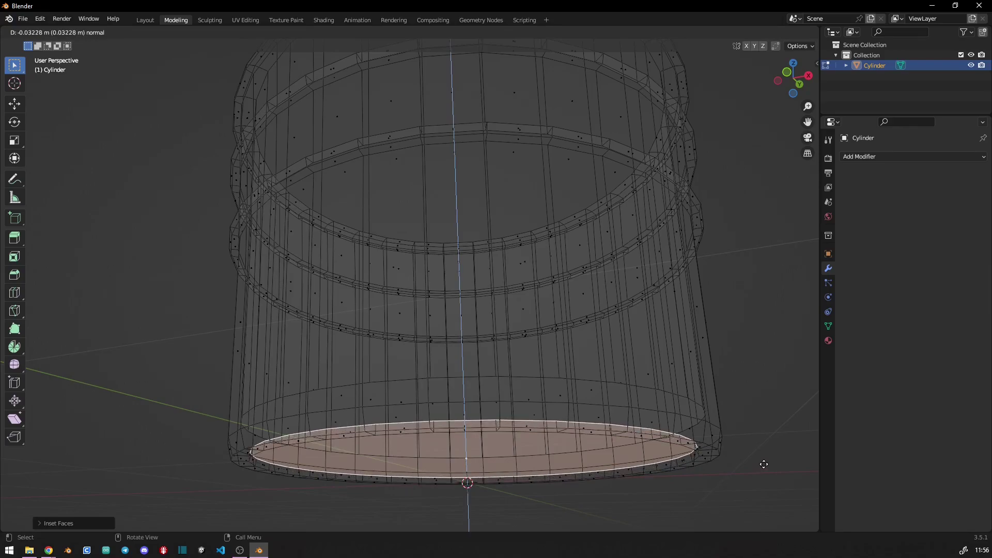
key(s)
click(770, 465)
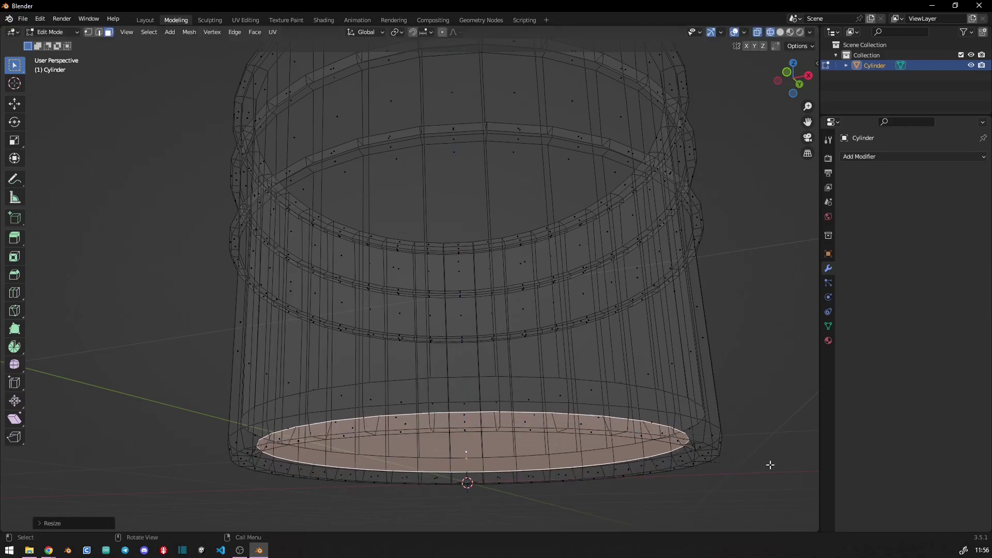
middle_drag(769, 465, 664, 409)
scroll(608, 382, down, 2)
mouse_move(608, 383)
middle_down()
mouse_move(545, 347)
mouse_move(551, 358)
mouse_move(471, 346)
middle_up()
key(KP_1)
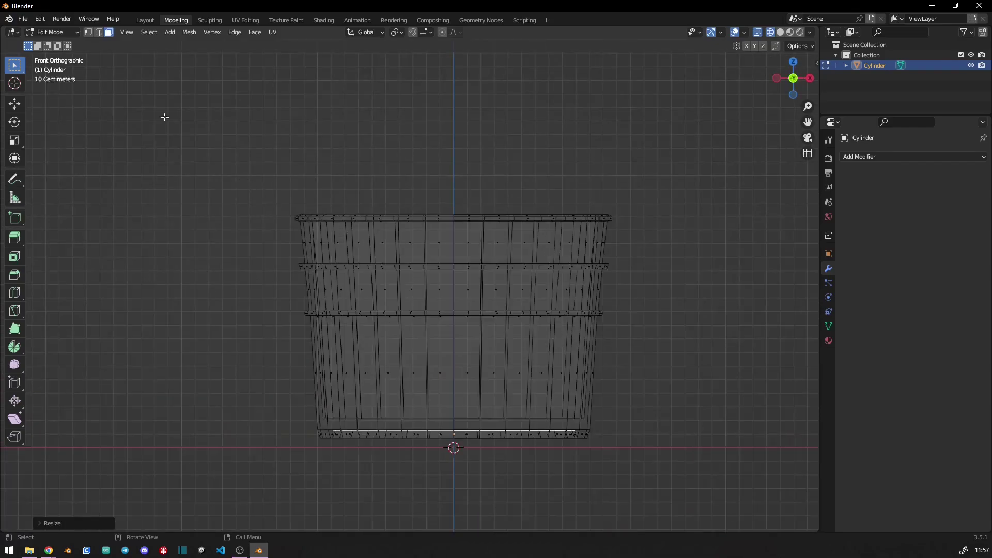
- Raise the bucket's upper rings and widen them
drag(260, 180, 640, 290)
scroll(485, 401, down, 2)
shift+scroll(446, 393, up, 3)
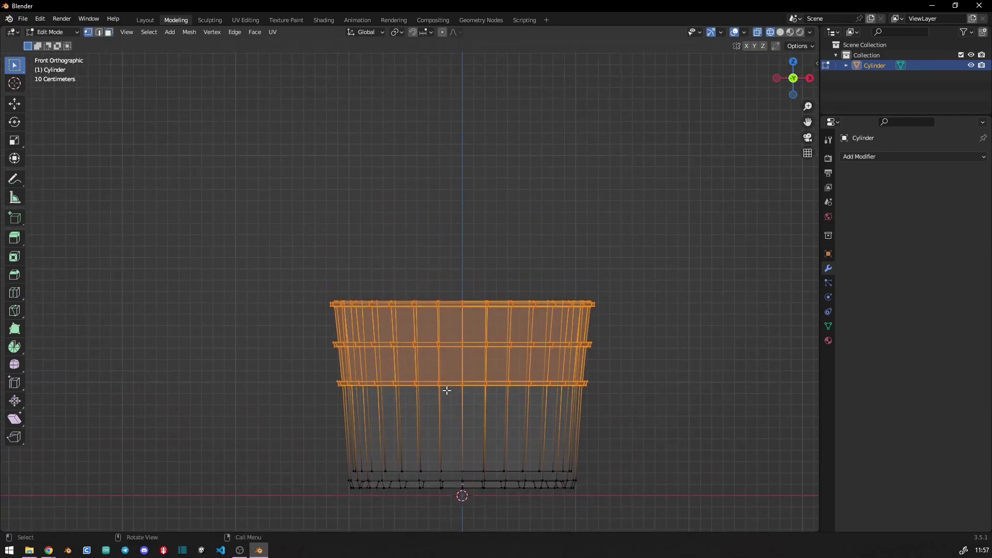
key(g)
click(438, 350)
drag(304, 263, 606, 332)
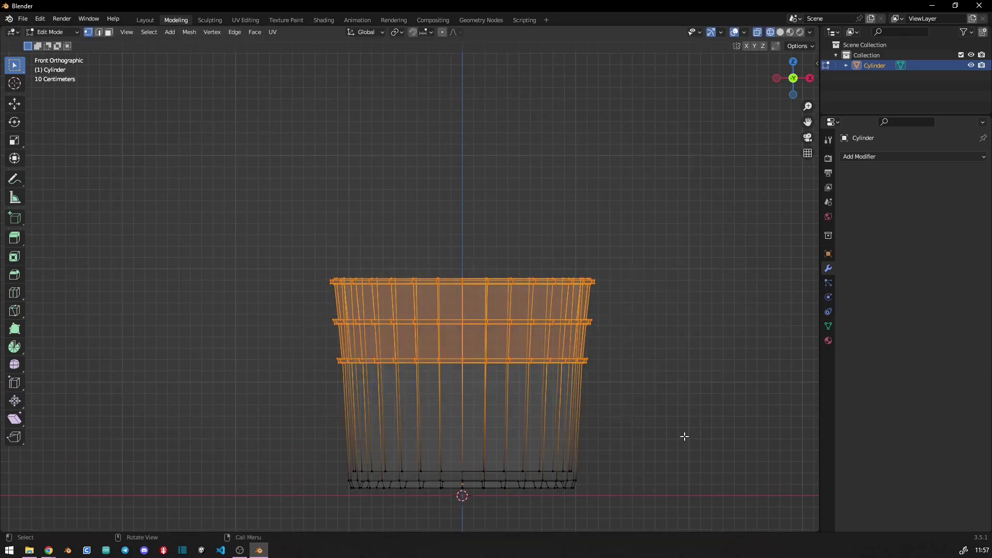
key(s)
click(695, 388)
- Raise the top two rings, then lift the topmost rim ring further
drag(317, 275, 651, 332)
key(g)
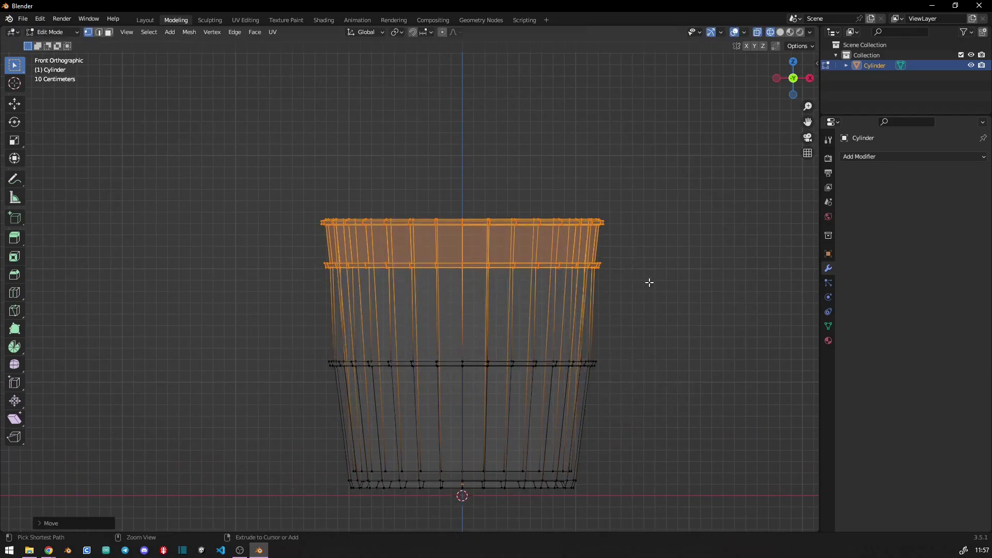
click(649, 281)
drag(286, 193, 562, 229)
key(g)
click(630, 172)
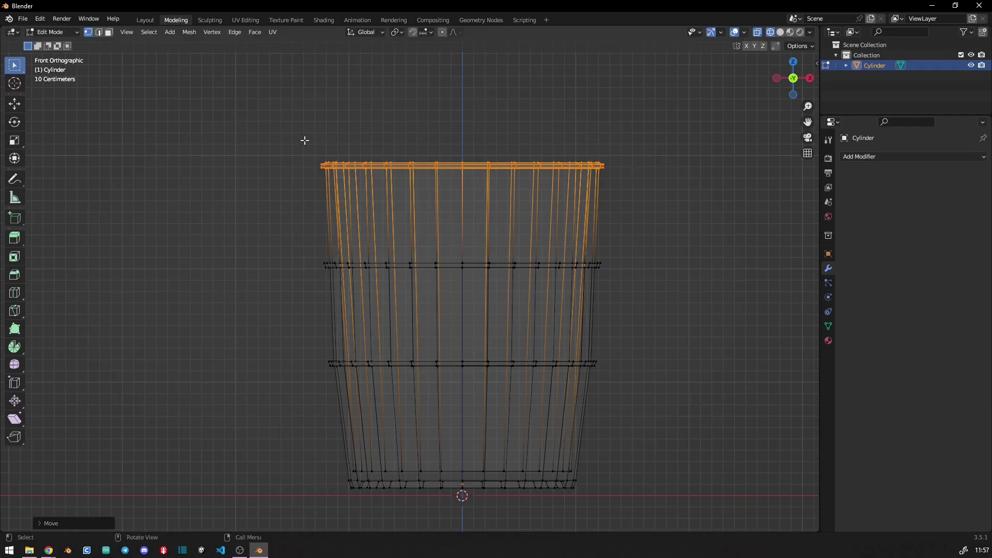
- Rescale the top rim rings, undoing an unwanted widening
drag(305, 140, 682, 274)
key(s)
key(Escape)
key(ctrl+z)
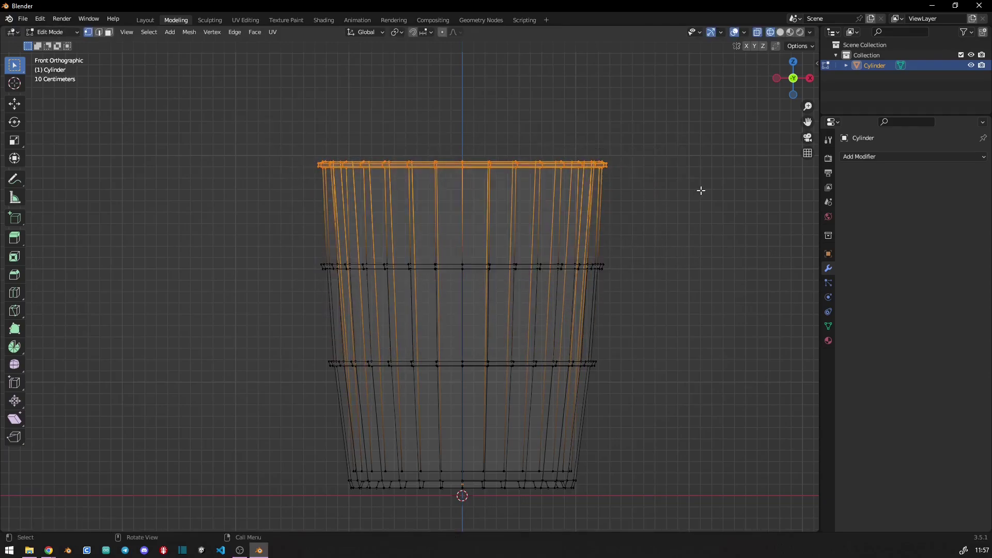
key(s)
key(Escape)
click(547, 312)
mouse_move(548, 311)
middle_down()
mouse_move(436, 325)
mouse_move(385, 312)
middle_up()
key(KP_1)
- Lower the top three rings straight down along Z
drag(357, 223, 496, 330)
scroll(432, 293, up, 2)
key(g)
key(z)
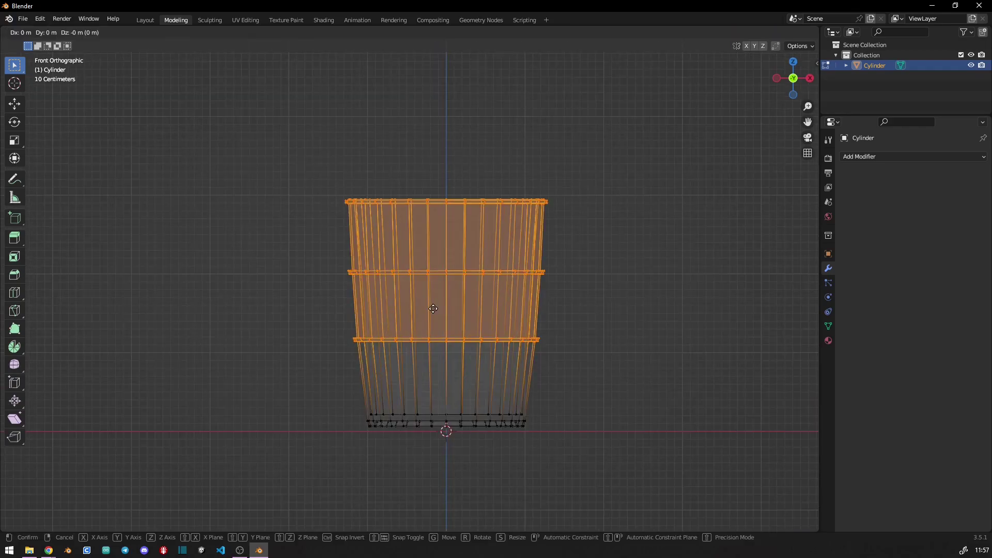
click(432, 308)
ctrl+drag(310, 204, 575, 325)
- Move the third ring from the top up along Z and undo the rim-ring move
drag(330, 341, 565, 381)
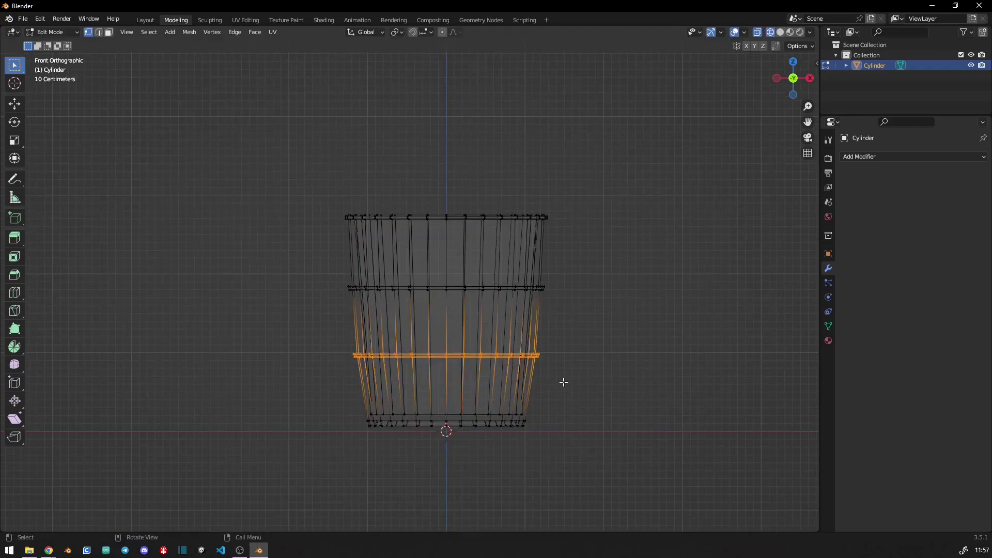
key(g)
key(z)
click(565, 337)
drag(324, 197, 540, 248)
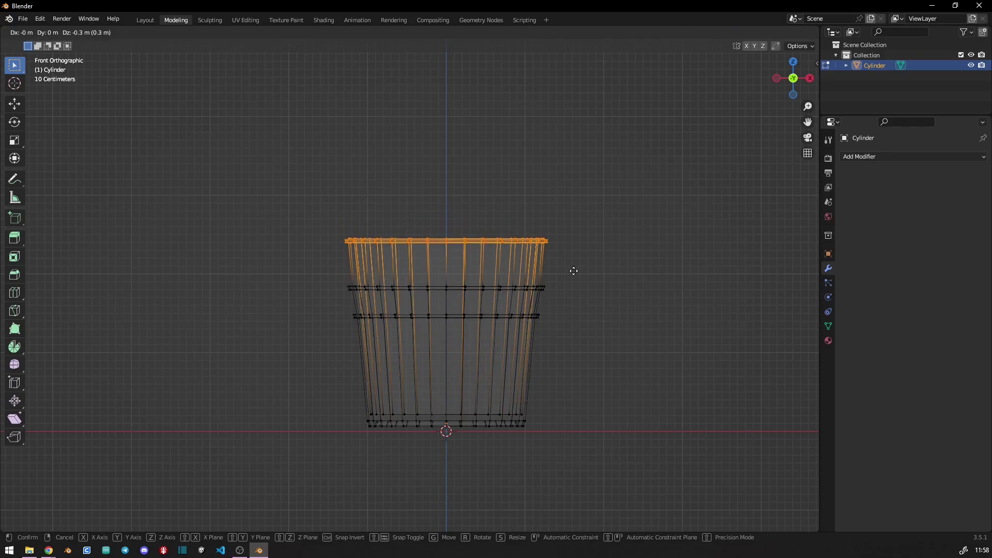
key(ctrl+z)
scroll(618, 329, up, 2)
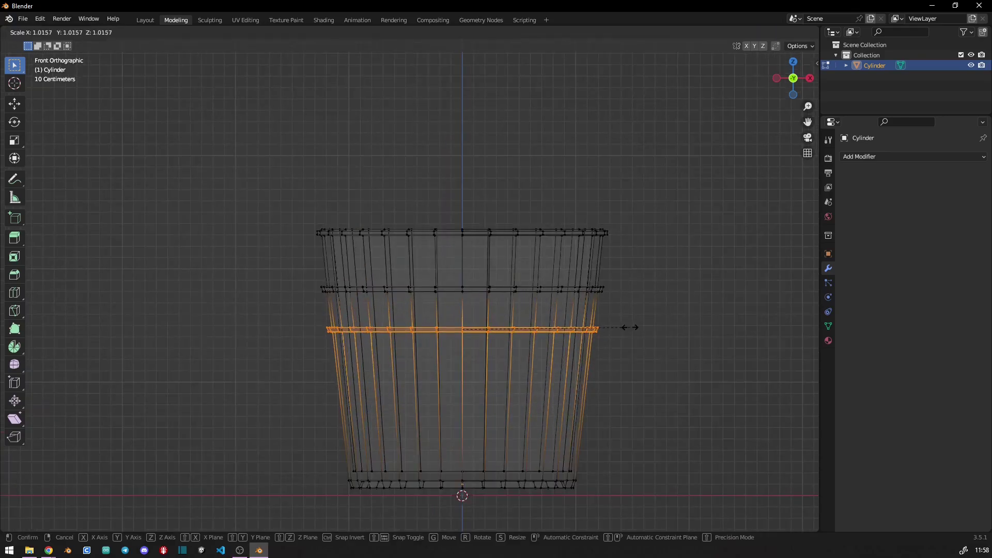
click(301, 241)
mouse_move(301, 241)
middle_down()
mouse_move(372, 244)
mouse_move(391, 256)
mouse_move(397, 187)
middle_up()
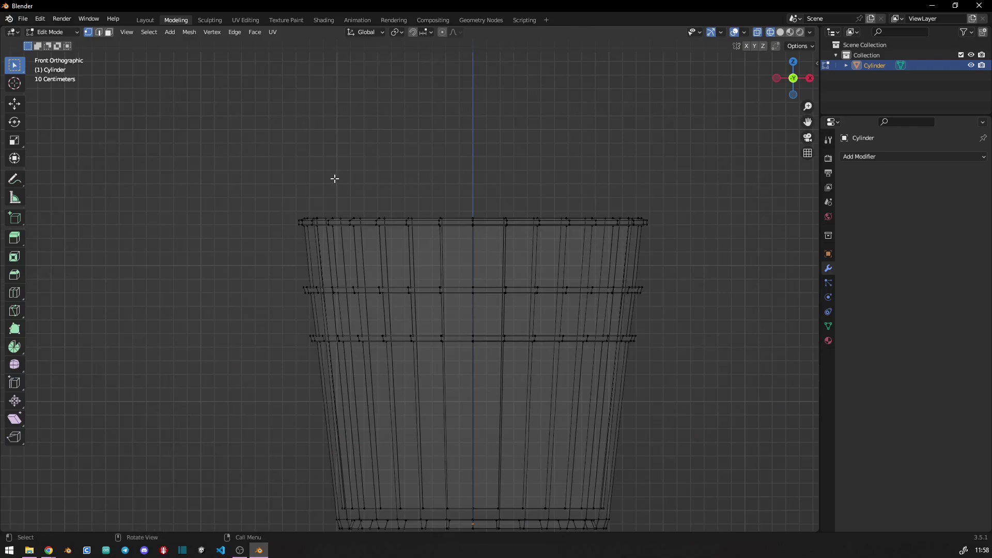
- Box-select the left half of the bucket in front view and delete its vertices
key(shift+a)
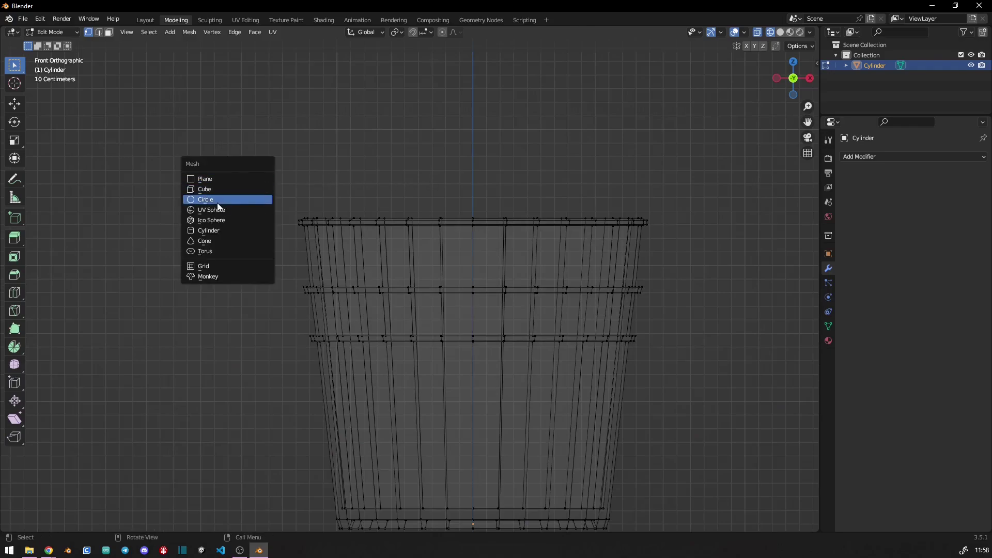
key(Escape)
mouse_move(290, 177)
middle_down()
mouse_move(362, 221)
mouse_move(350, 221)
middle_up()
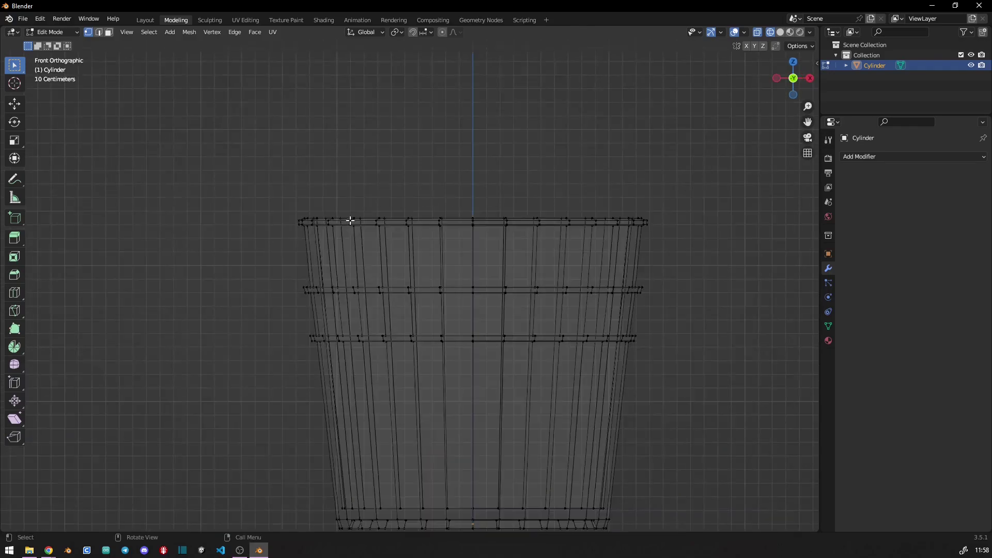
scroll(452, 259, down, 1)
mouse_move(255, 181)
mouse_down()
mouse_move(420, 414)
mouse_move(453, 505)
mouse_up()
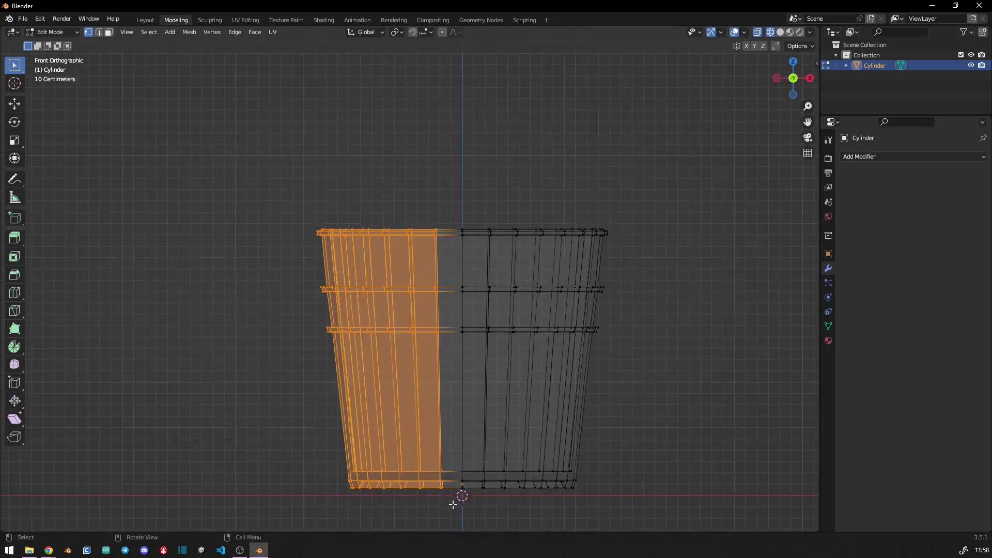
key(x)
click(416, 406)
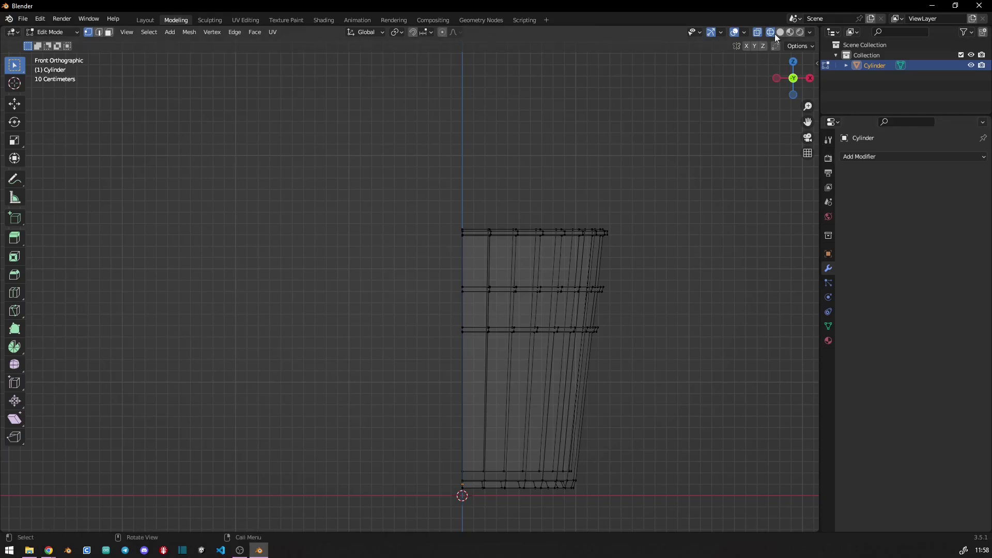
- Add a Mirror modifier so the remaining right half restores the full bucket
click(894, 156)
click(728, 277)
mouse_move(804, 277)
middle_down()
mouse_move(624, 330)
mouse_move(659, 318)
mouse_move(644, 325)
mouse_move(481, 282)
middle_up()
scroll(481, 283, up, 3)
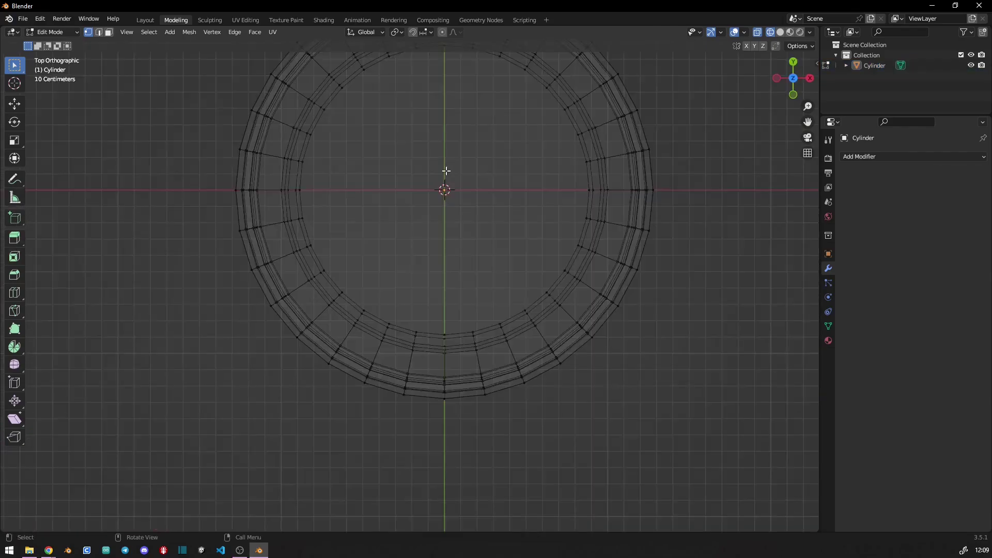
- Add a small cube for the handle mount and move it along Y toward the rim
key(shift+a)
click(498, 91)
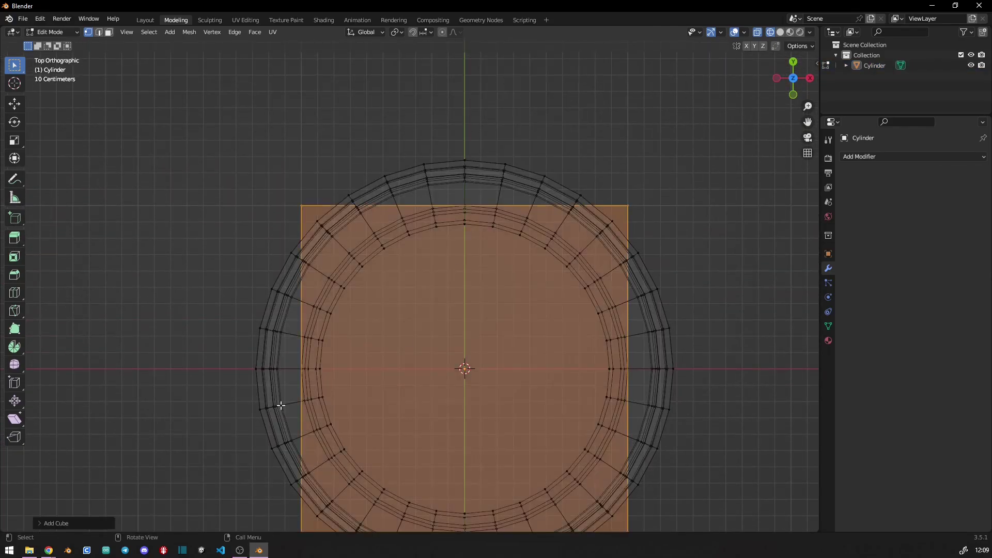
key(s)
click(448, 316)
key(g)
key(y)
click(451, 148)
- Extrude and resize a face, then extrude the cube's right side along the rim
scroll(451, 149, up, 4)
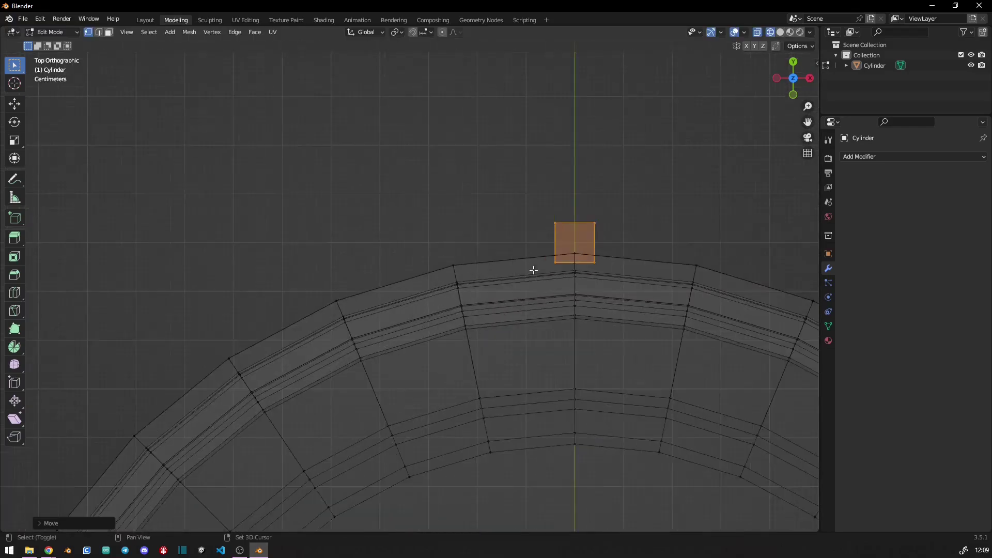
click(498, 279)
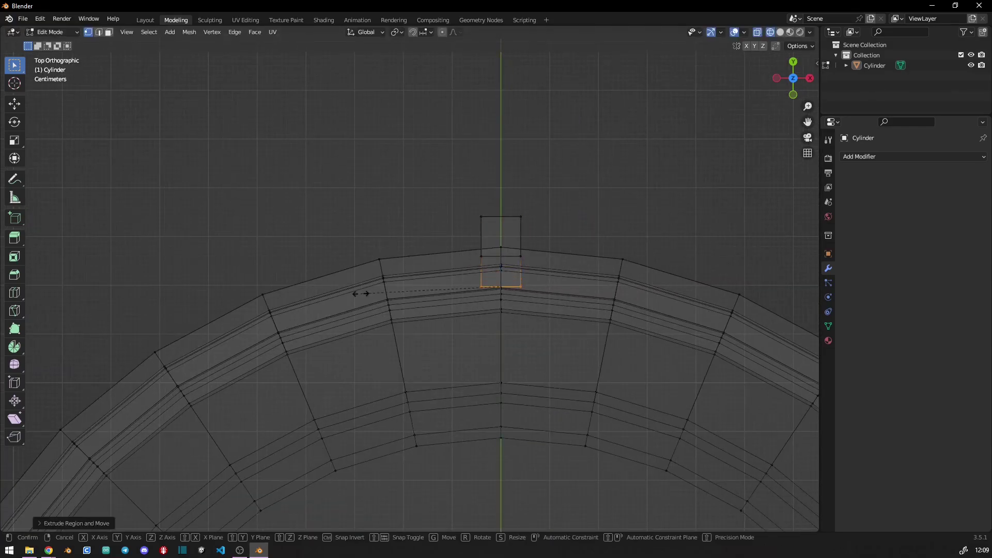
key(s)
click(507, 223)
drag(514, 210, 531, 264)
scroll(440, 251, down, 4)
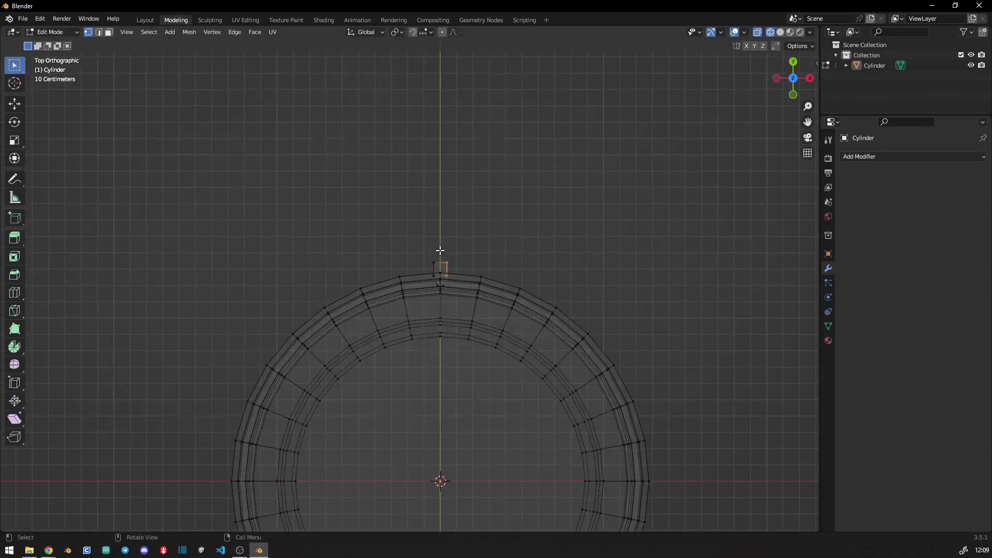
click(480, 262)
click(560, 294)
- Extrude and rotate the first strip segments to follow the base's curve
key(r)
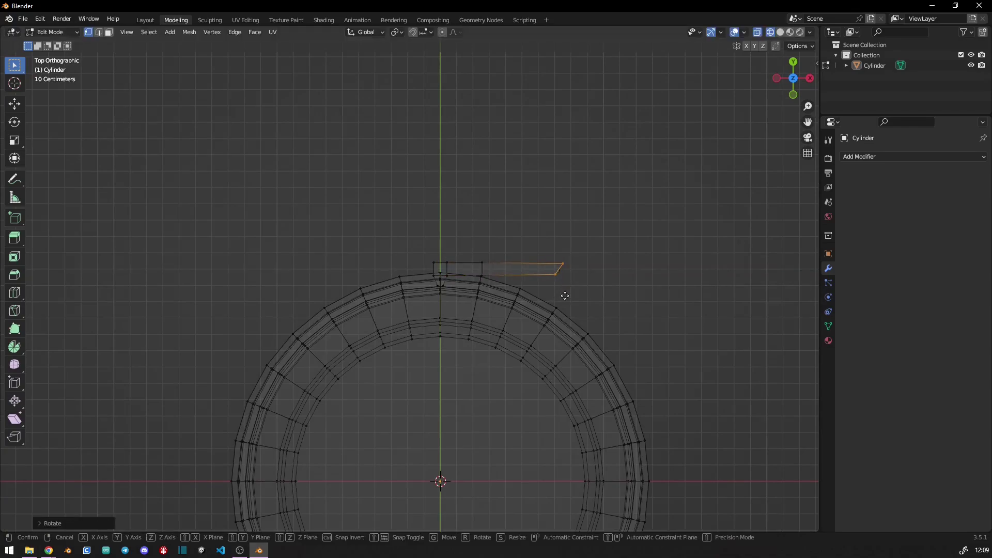
click(553, 315)
key(r)
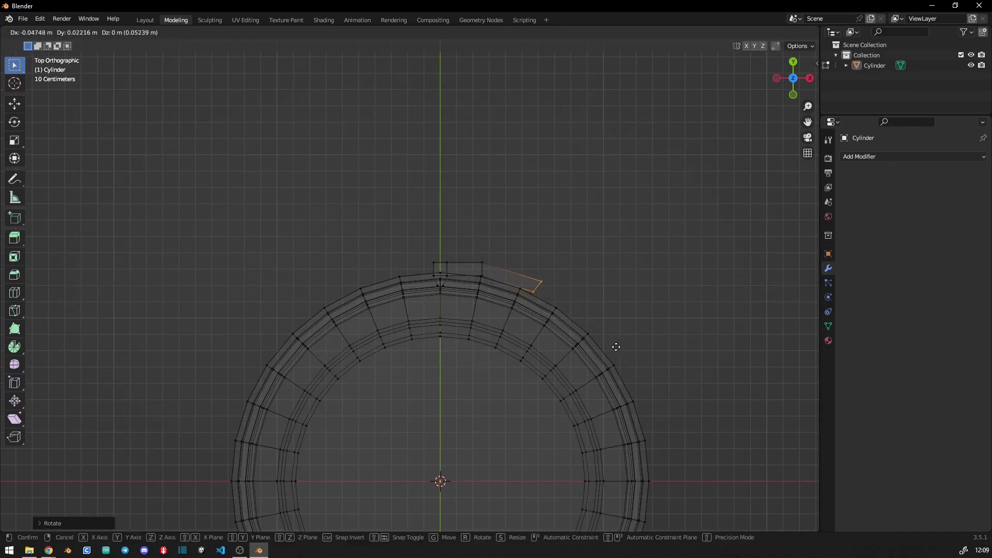
key(z)
key(z)
key(g)
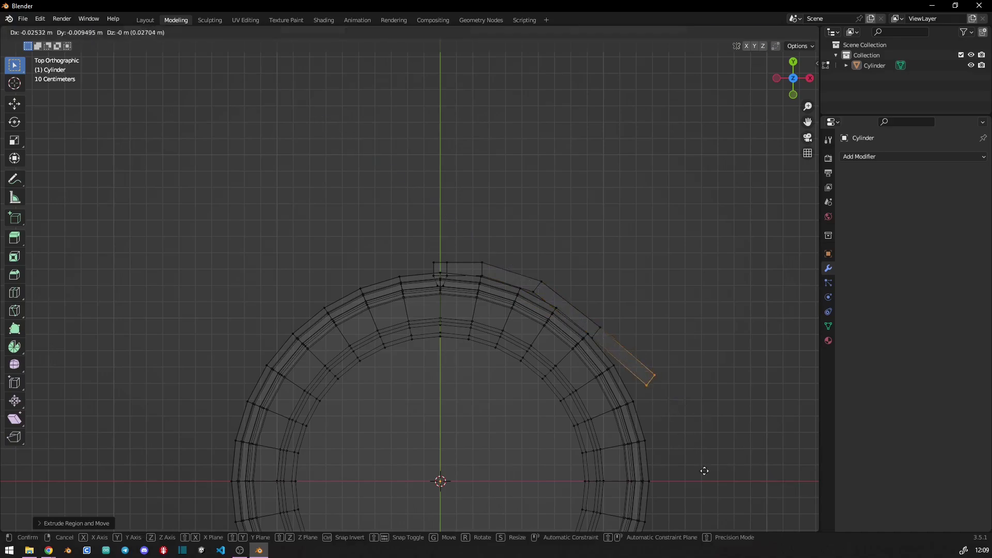
click(658, 501)
key(r)
key(Escape)
key(Escape)
- Restore the toolbar and keep extruding rotated segments down the rim
key(t)
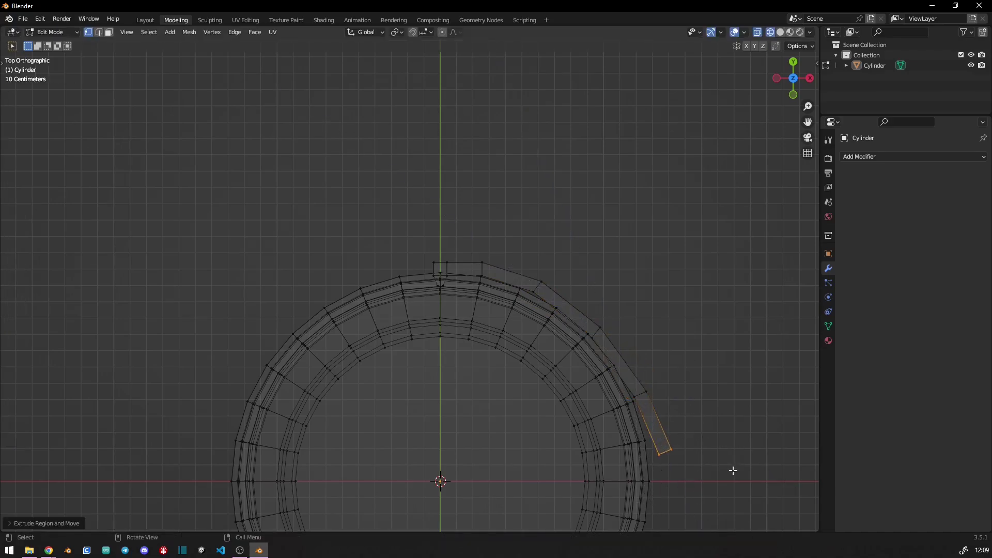
key(t)
key(r)
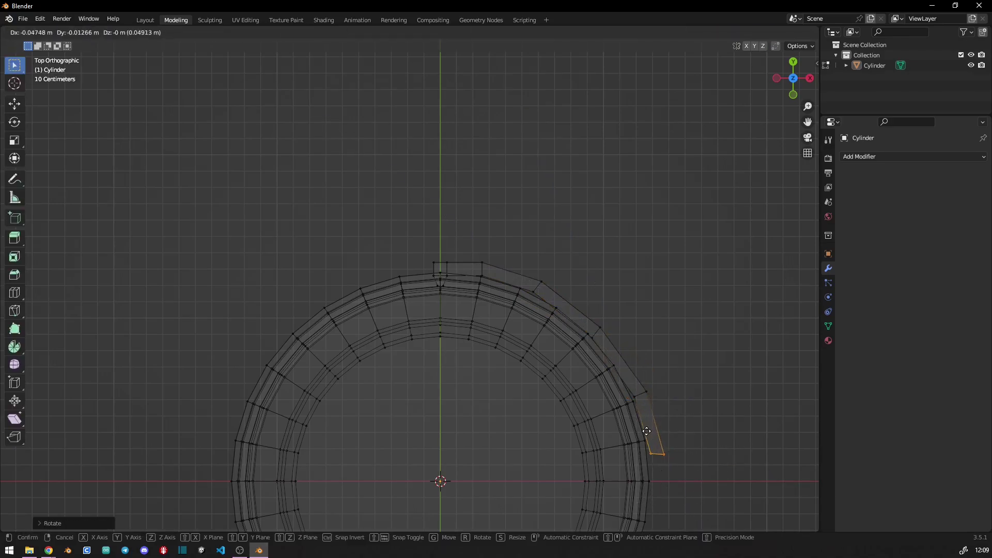
click(646, 431)
key(r)
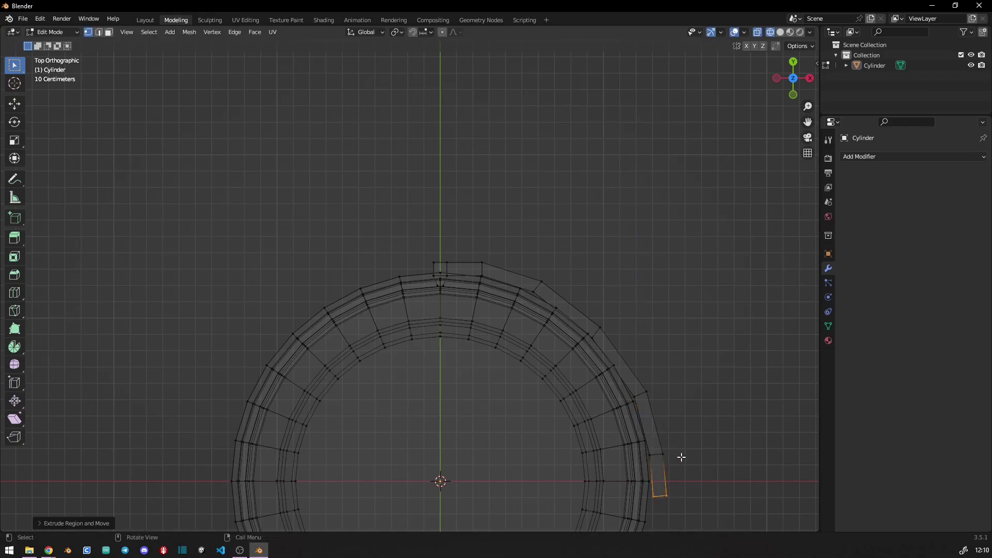
key(g)
click(681, 456)
key(r)
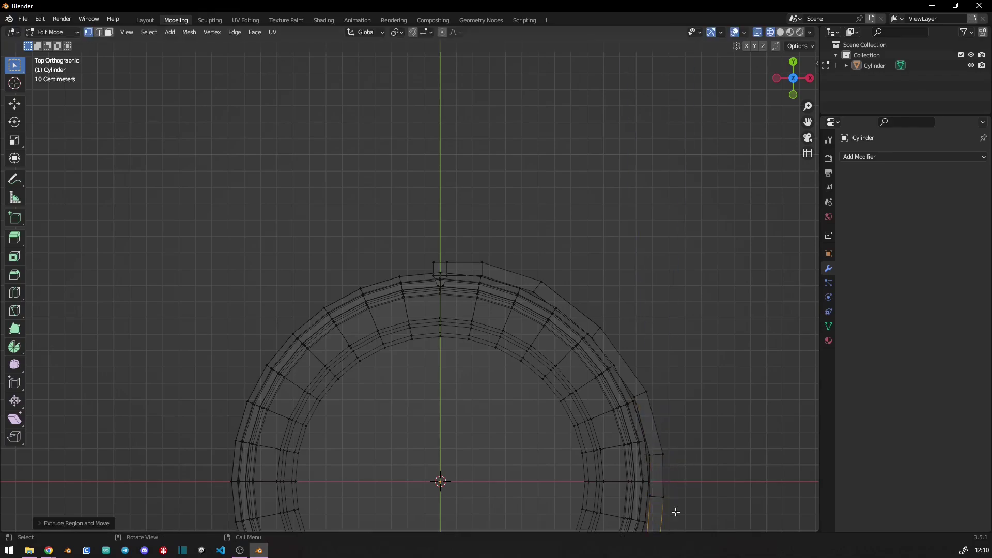
- Extend the strip with further rotated and moved segments around the curve
shift+middle_drag(675, 512, 671, 248)
key(r)
click(711, 334)
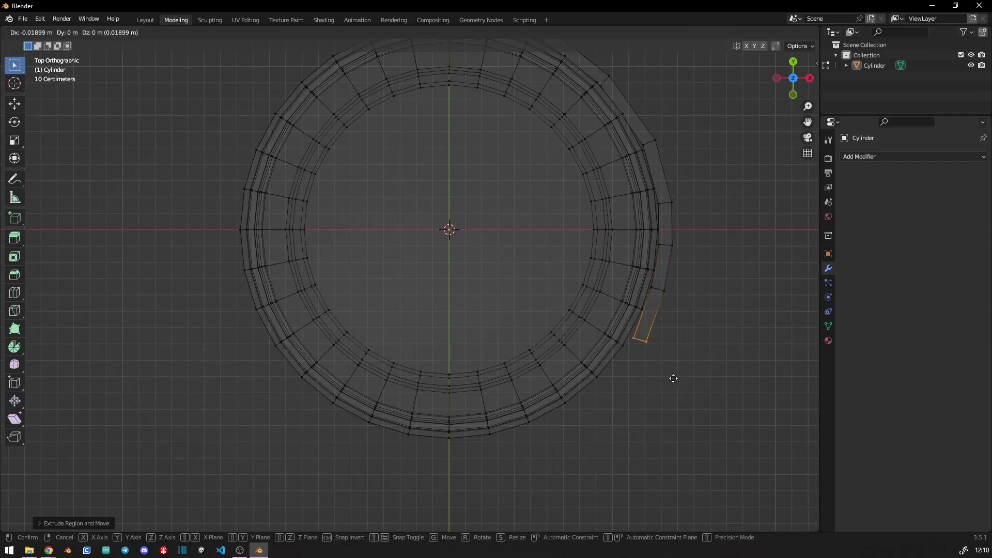
click(673, 378)
key(r)
key(g)
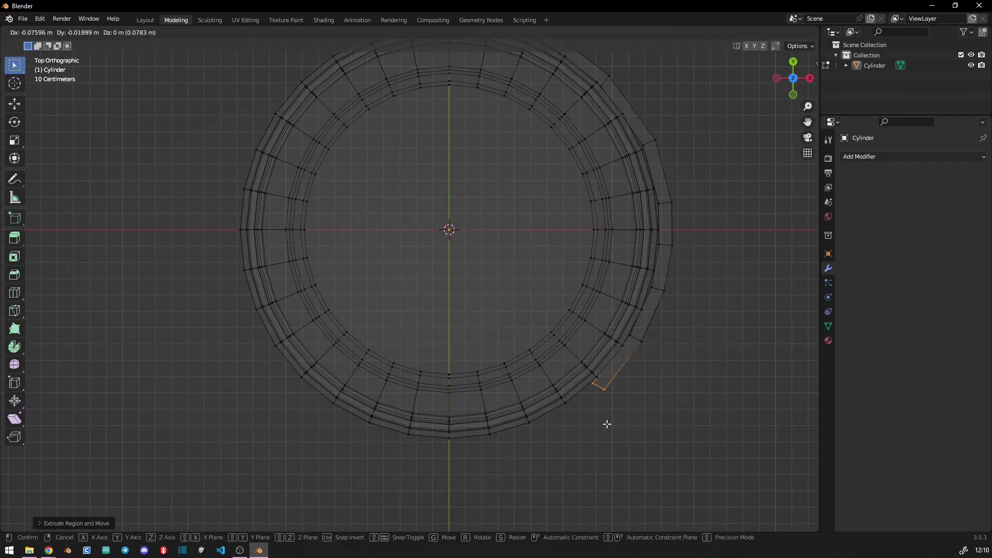
click(514, 472)
- Add the final ring segments, check from top view, and resize the last one
key(g)
click(475, 487)
key(g)
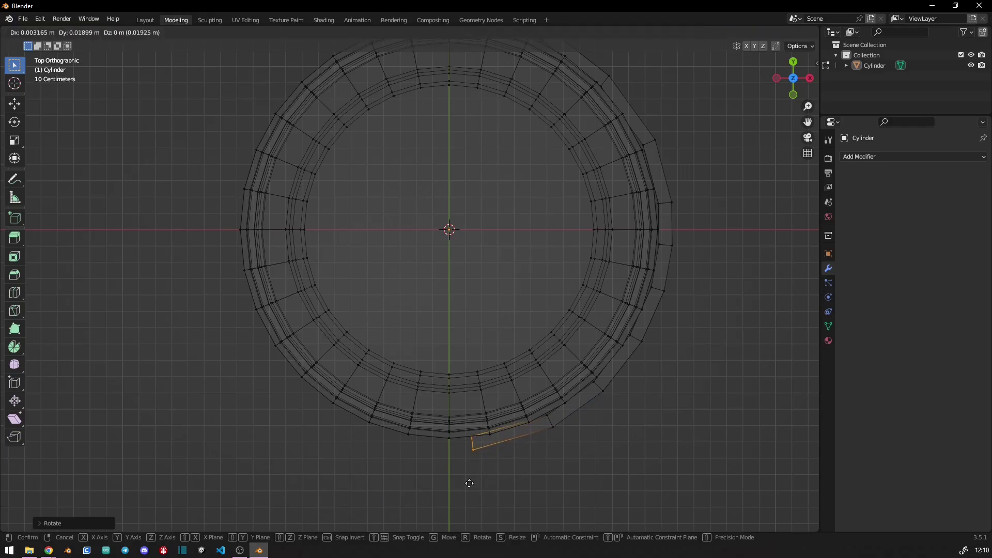
key(r)
click(436, 483)
scroll(450, 483, up, 4)
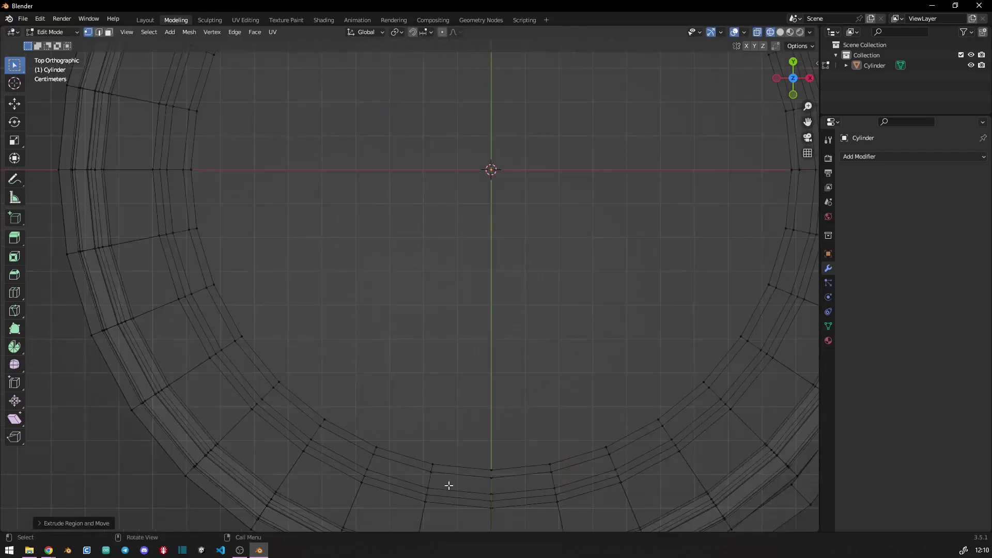
middle_drag(450, 483, 419, 393)
key(KP_7)
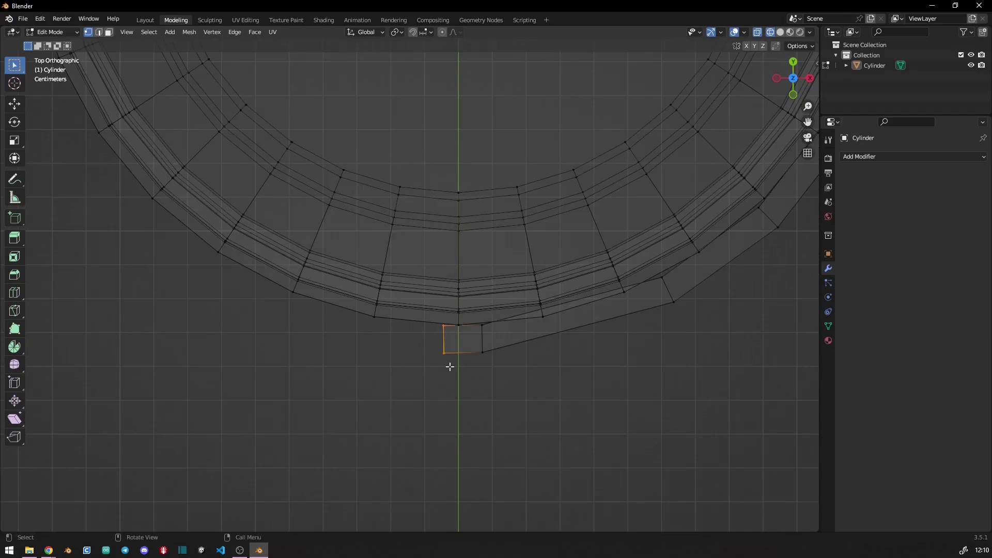
click(465, 322)
scroll(458, 339, down, 4)
mouse_move(458, 339)
middle_down()
mouse_move(455, 370)
mouse_move(478, 473)
middle_up()
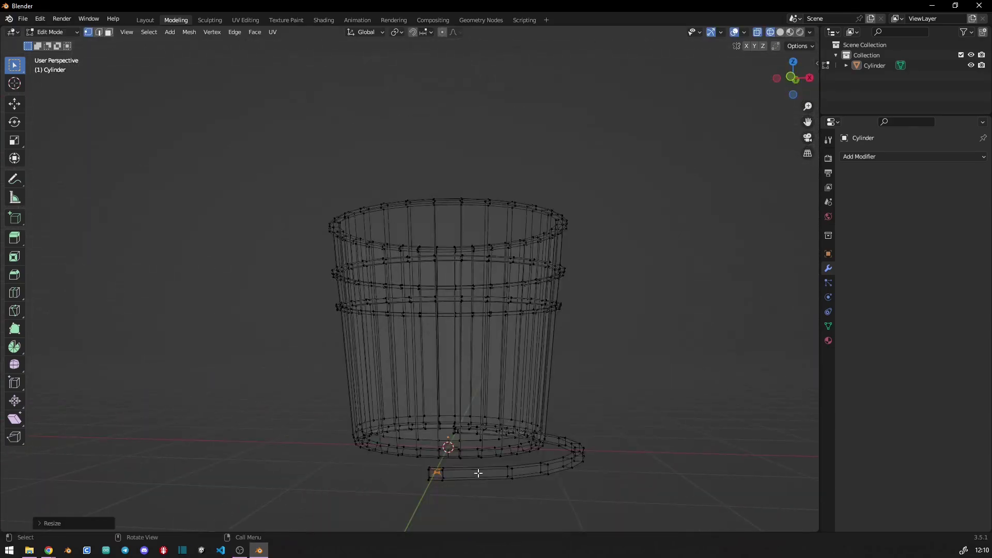
- Select the handle ring, raise it to the rim in Front view and tilt it across the top
key(KP_1)
scroll(491, 210, up, 4)
key(ctrl+l)
scroll(417, 168, down, 3)
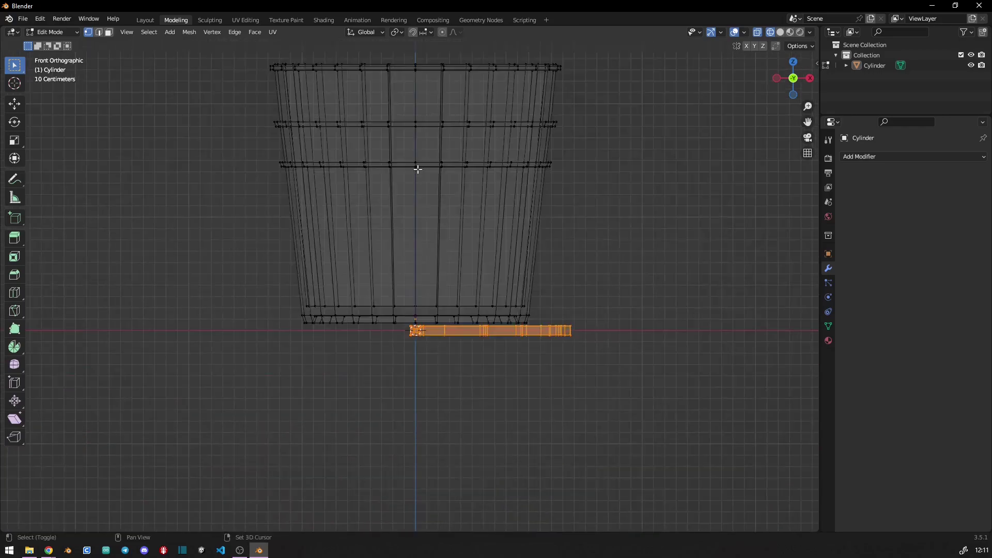
shift+middle_drag(418, 169, 434, 343)
key(g)
click(434, 82)
key(r)
click(682, 269)
key(g)
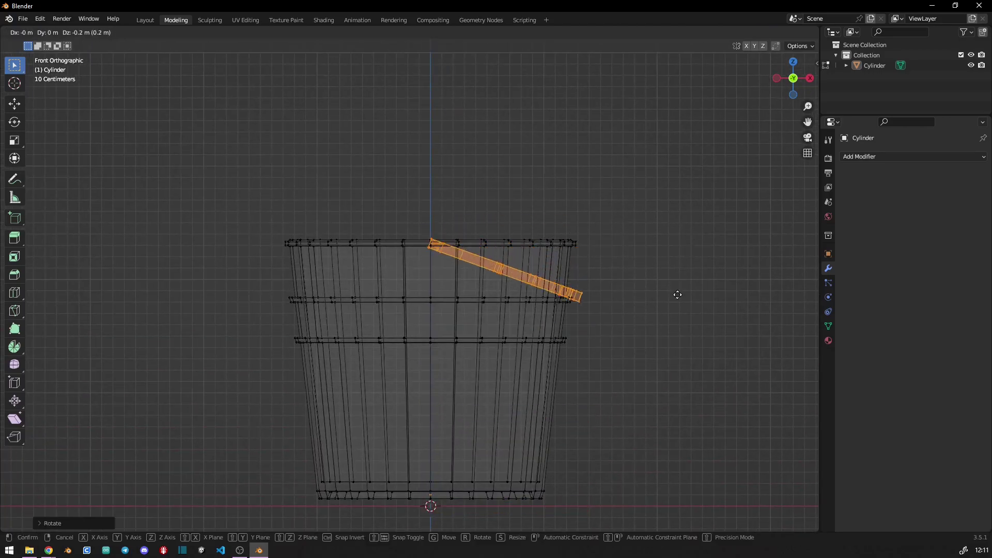
click(678, 294)
- Try Shade Smooth on the bucket in solid view, undo it, and return to Edit Mode
mouse_move(677, 293)
middle_down()
mouse_move(564, 225)
mouse_move(521, 220)
middle_up()
click(145, 19)
right_click(488, 268)
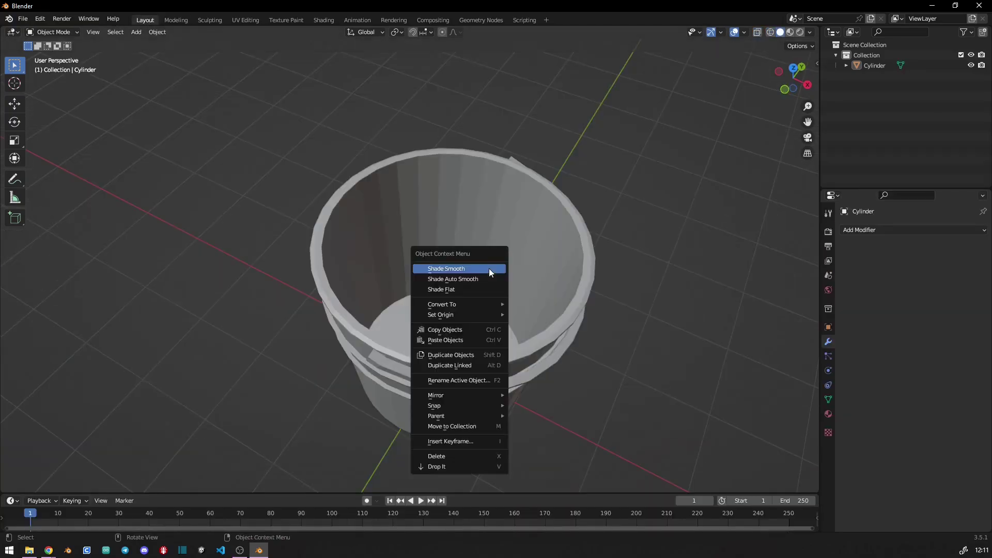
key(Escape)
click(460, 260)
right_click(461, 261)
click(485, 270)
mouse_move(485, 271)
middle_down()
mouse_move(486, 286)
mouse_move(449, 150)
mouse_move(499, 300)
mouse_move(505, 266)
mouse_move(488, 281)
mouse_move(588, 301)
middle_up()
key(ctrl+z)
click(176, 20)
click(522, 226)
- Select the rim edge loop and bevel it into a rounded edge
mouse_move(522, 226)
middle_down()
mouse_move(581, 242)
mouse_move(449, 250)
mouse_move(460, 133)
middle_up()
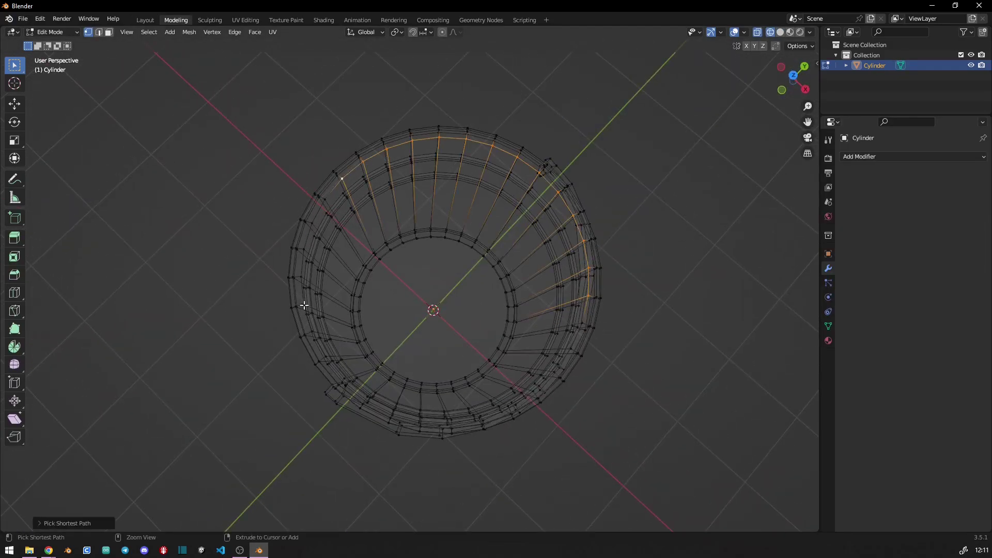
middle_drag(304, 306, 498, 188)
ctrl+click(418, 161)
mouse_move(418, 161)
middle_down()
mouse_move(362, 206)
mouse_move(616, 290)
mouse_move(478, 250)
mouse_move(525, 258)
mouse_move(498, 222)
mouse_move(539, 159)
mouse_move(561, 162)
middle_up()
key(ctrl+b)
click(535, 162)
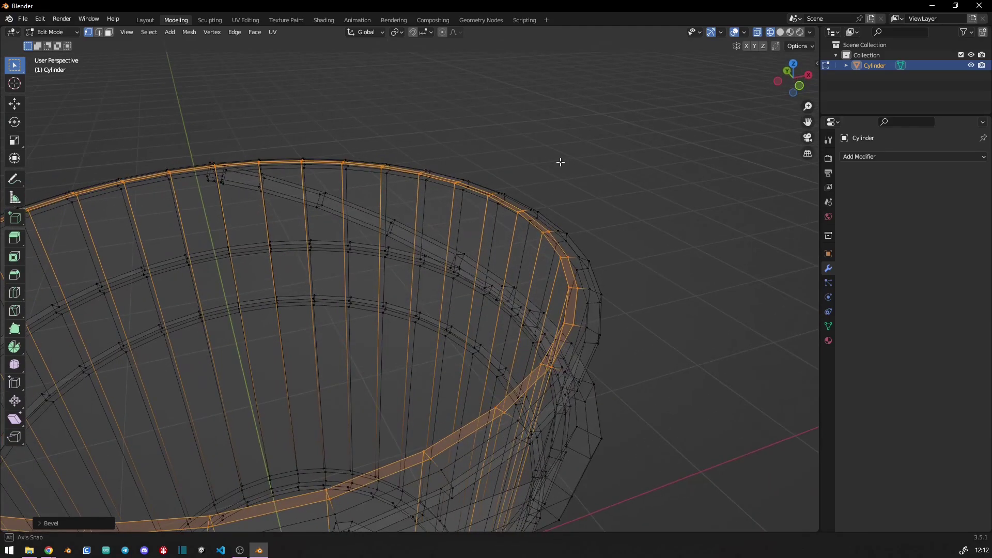
click(561, 183)
- Inspect the beveled rim and adjust the selected vertical edges in Front view
middle_drag(559, 265, 508, 270)
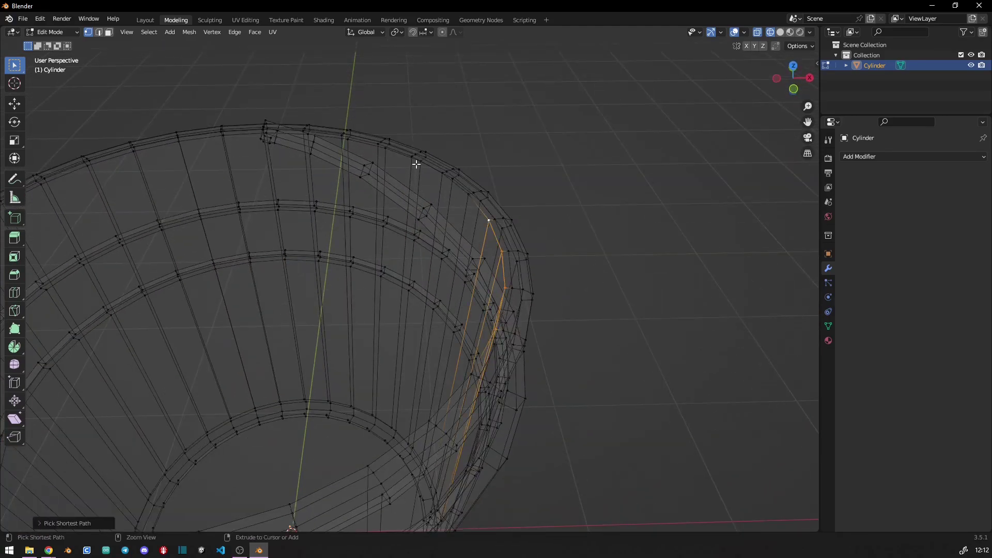
mouse_move(416, 164)
middle_down()
mouse_move(328, 206)
mouse_move(412, 149)
mouse_move(467, 133)
mouse_move(403, 327)
middle_up()
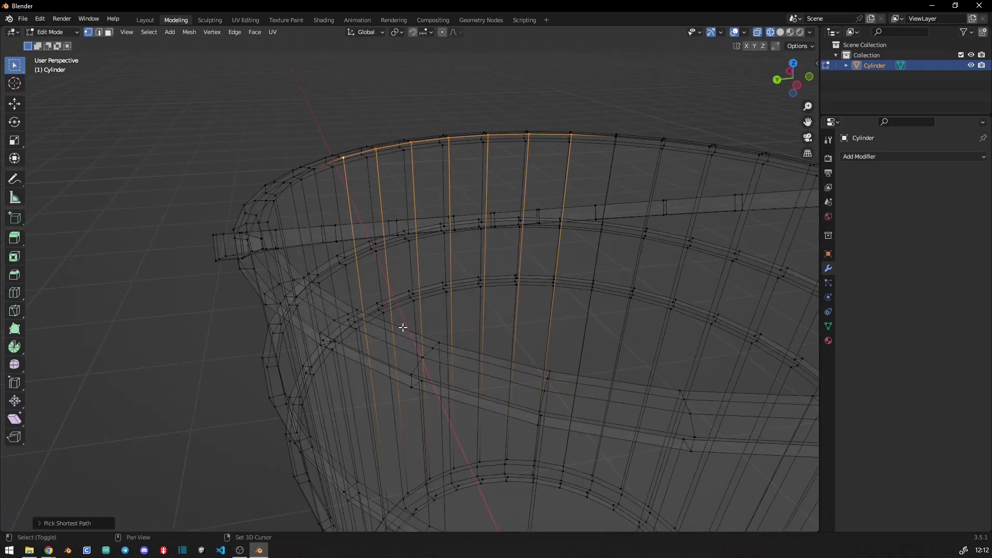
mouse_move(636, 378)
middle_down()
mouse_move(513, 347)
mouse_move(574, 355)
middle_up()
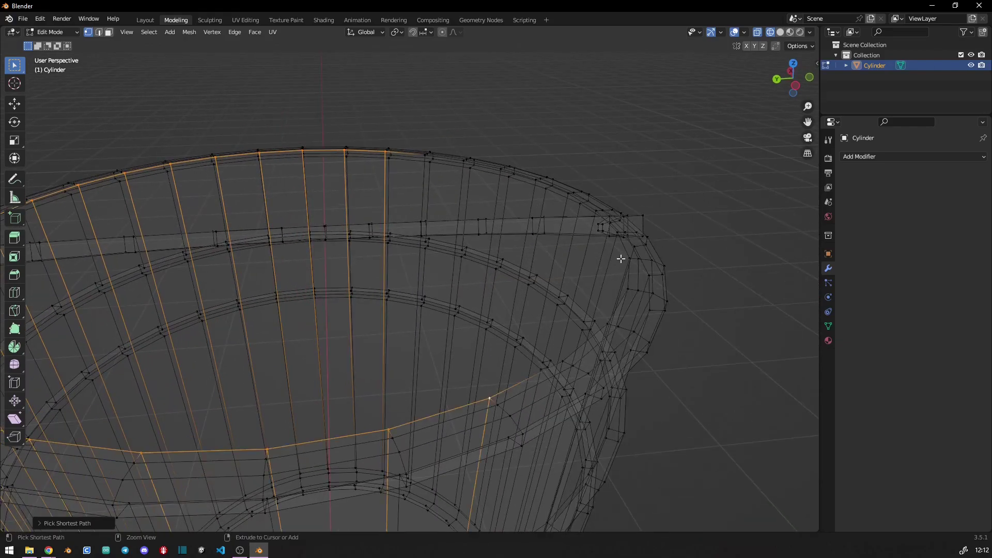
middle_drag(506, 178, 380, 233)
key(KP_1)
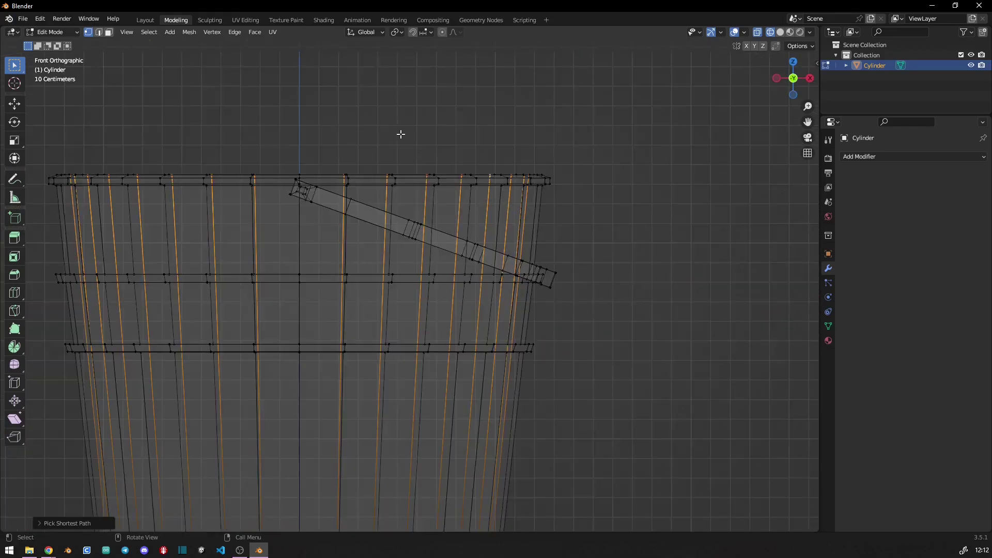
key(g)
click(395, 148)
scroll(294, 201, down, 2)
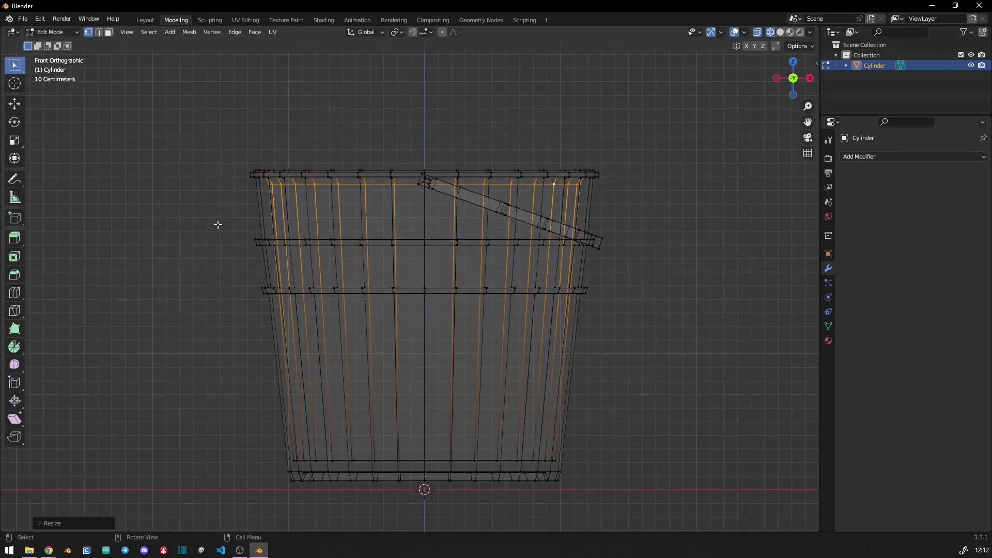
click(215, 220)
- Apply Shade Smooth to the whole bucket
middle_drag(195, 134, 269, 169)
right_click(474, 268)
click(473, 268)
mouse_move(473, 268)
middle_down()
mouse_move(431, 280)
mouse_move(556, 211)
mouse_move(435, 233)
mouse_move(452, 257)
middle_up()
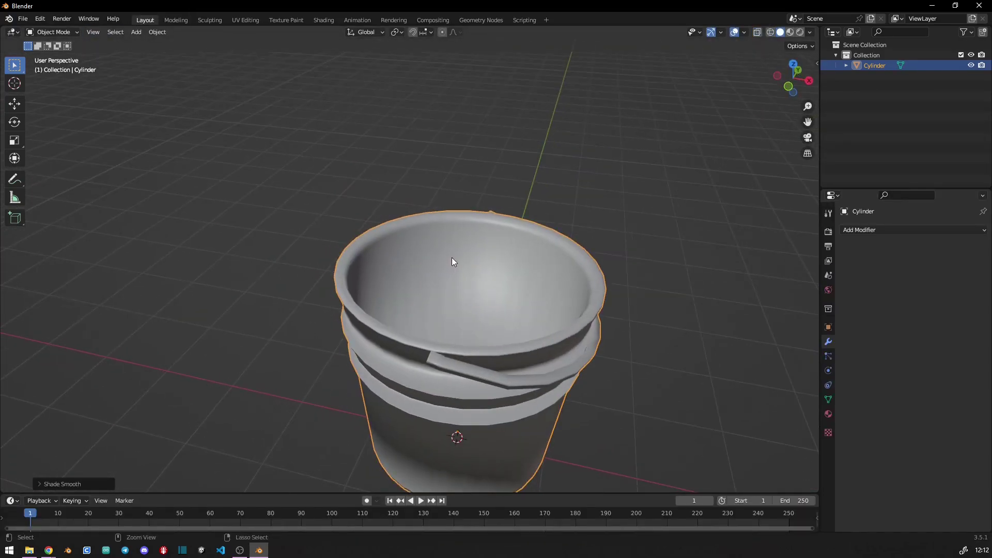
- Recalculate the bucket's normals to point outside and preview the shading
right_click(452, 258)
click(467, 252)
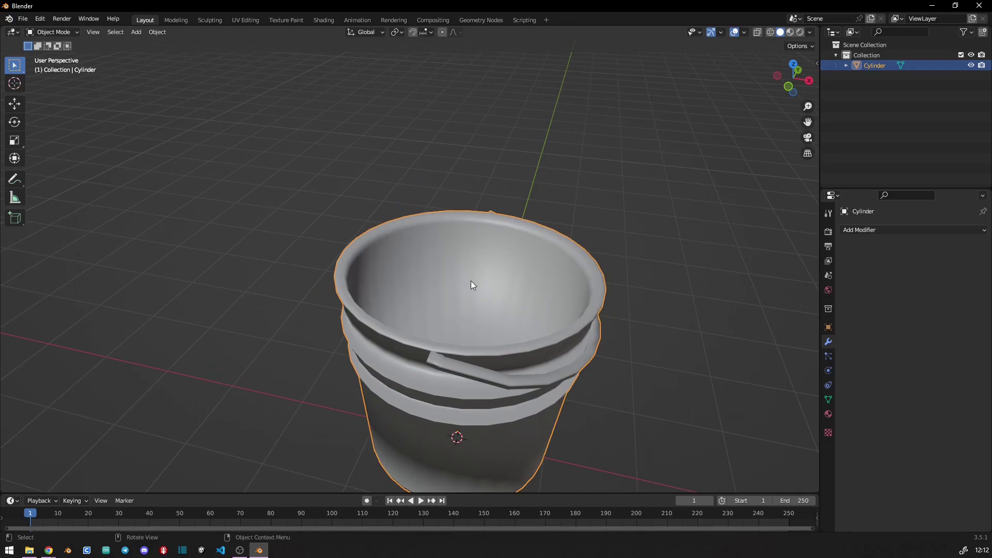
key(n)
key(n)
mouse_move(486, 295)
middle_down()
mouse_move(593, 264)
mouse_move(646, 197)
middle_up()
click(176, 19)
key(alt+n)
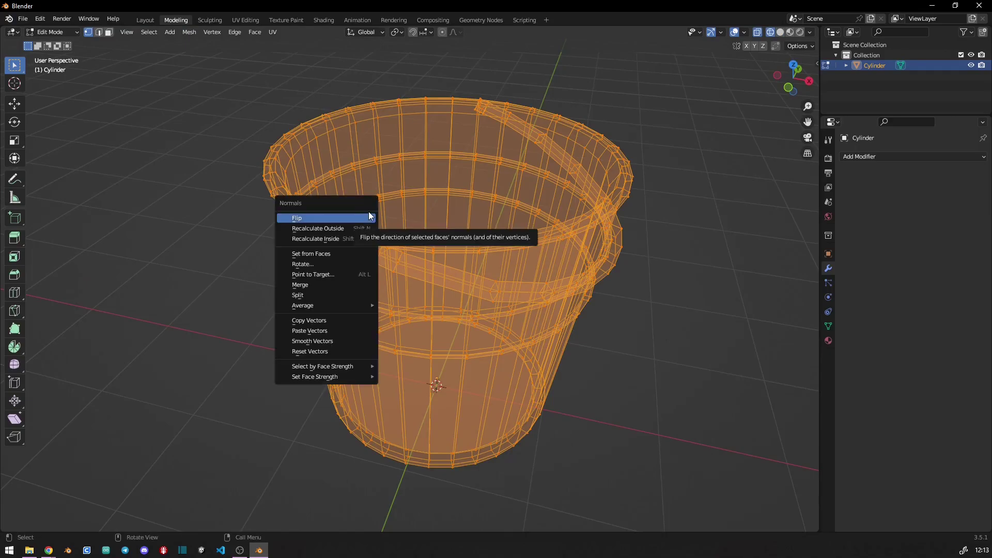
click(344, 229)
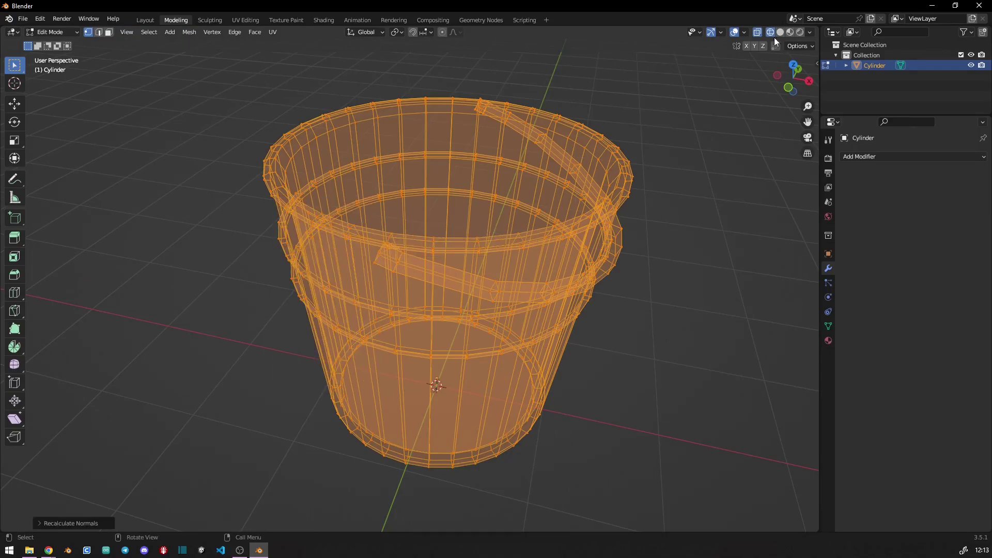
click(790, 32)
mouse_move(705, 302)
middle_down()
mouse_move(668, 297)
mouse_move(640, 327)
mouse_move(654, 353)
middle_up()
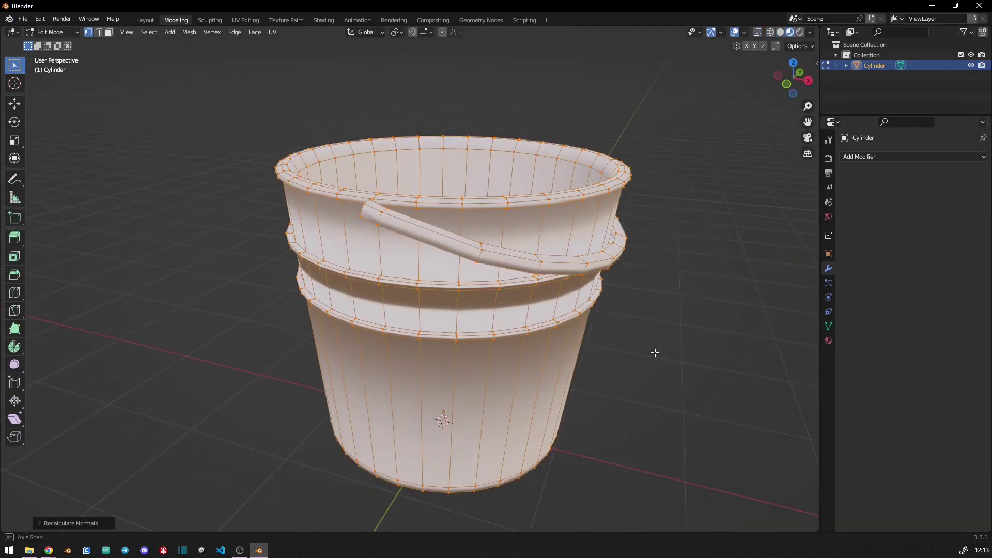
- Flip the bucket's normals, deselect the mesh, and switch to the UV Editing workspace
key(alt+n)
key(Escape)
key(alt+n)
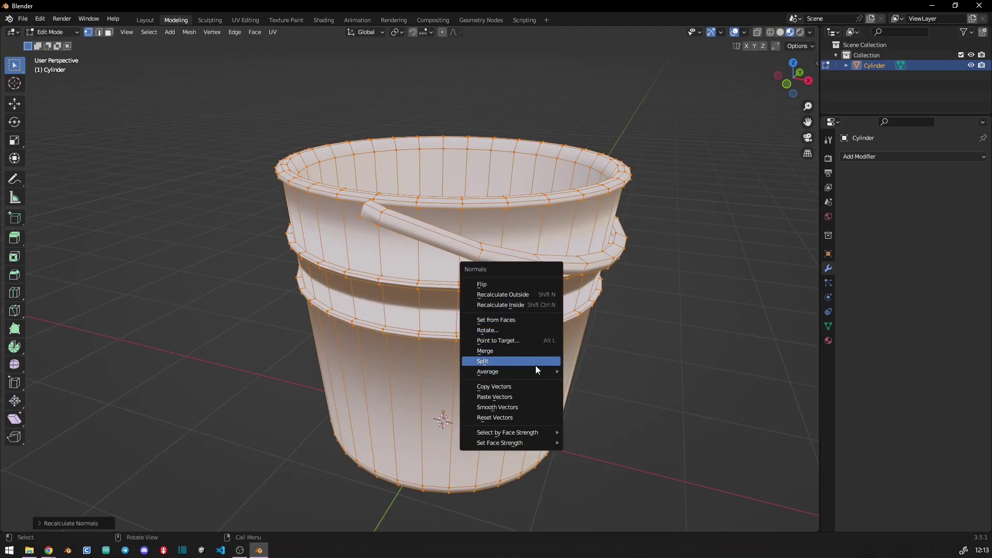
click(516, 284)
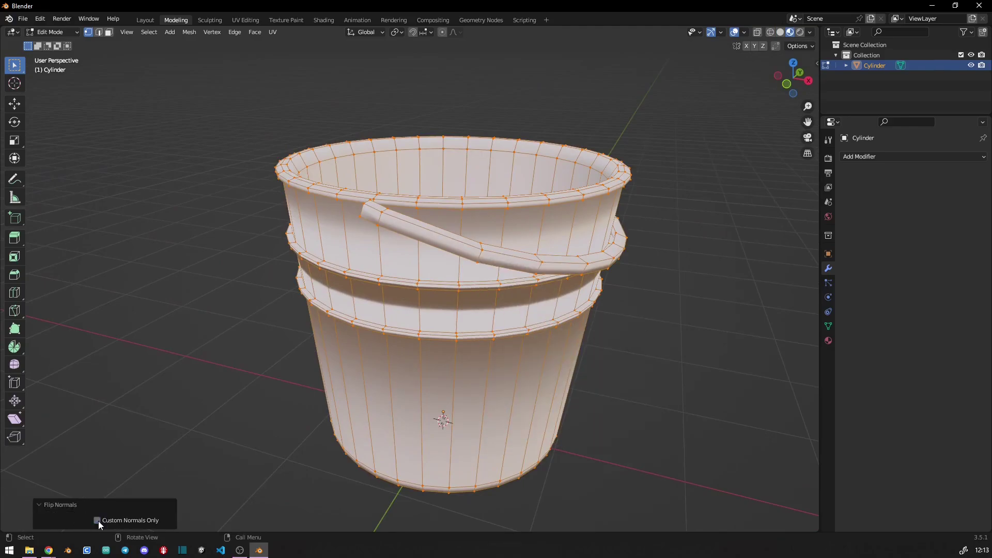
click(236, 153)
click(246, 20)
scroll(553, 255, up, 3)
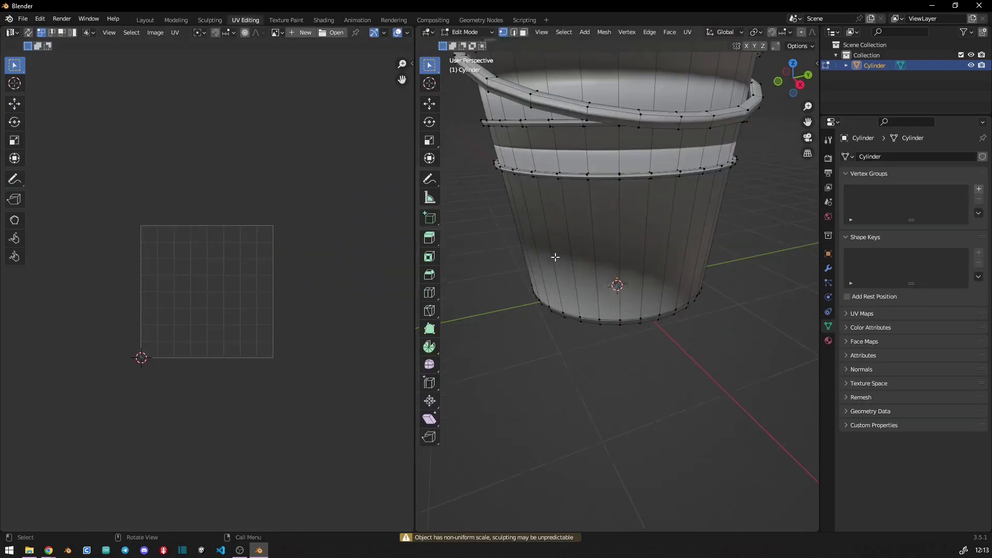
middle_drag(554, 255, 544, 283)
- Mark a UV seam around the bucket's inner bottom ring
key(a)
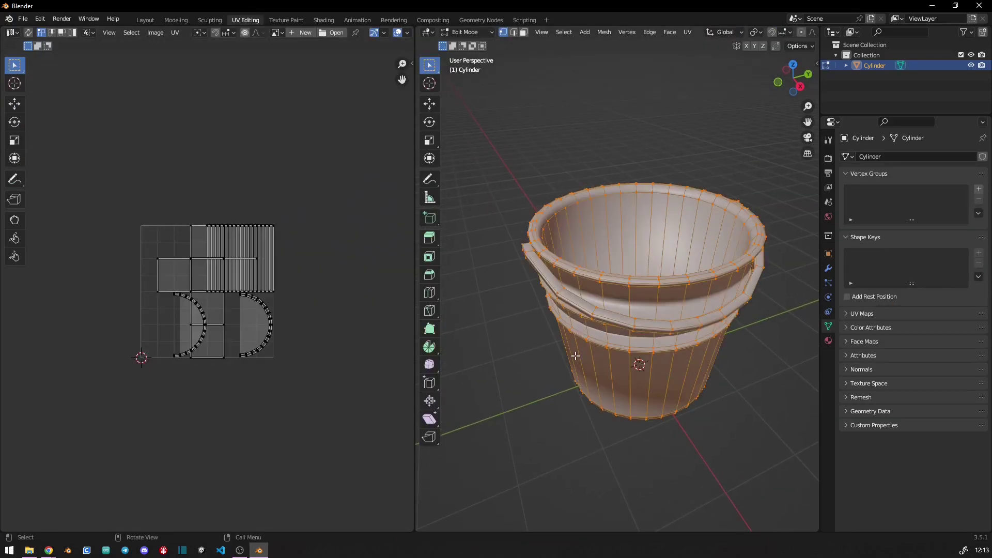
middle_drag(575, 357, 612, 279)
click(610, 276)
mouse_move(689, 261)
middle_down()
mouse_move(680, 216)
mouse_move(690, 354)
middle_up()
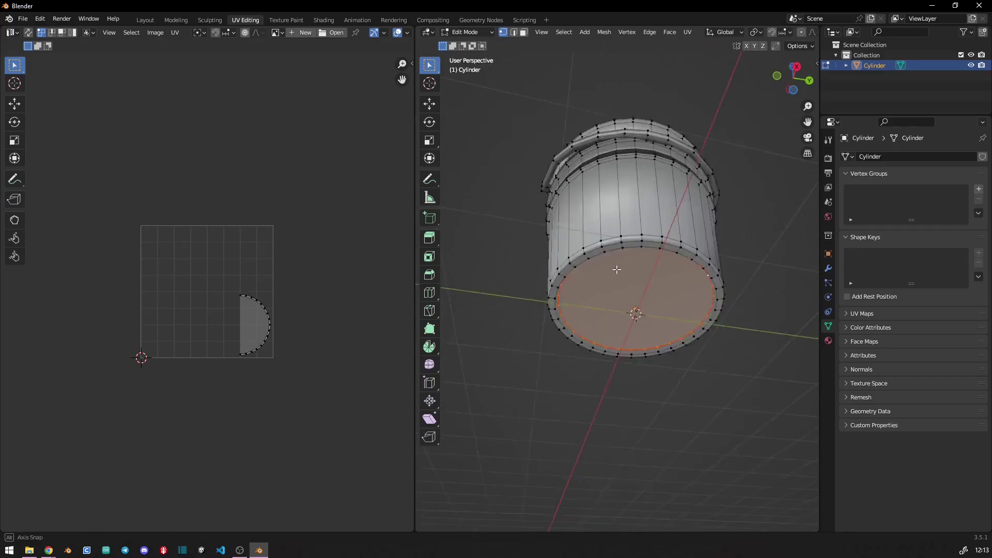
key(alt+a)
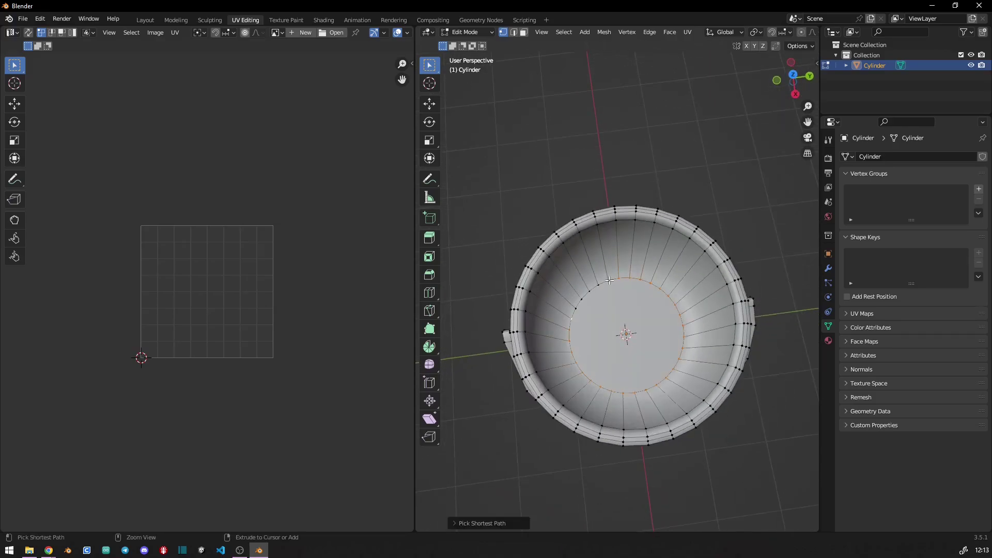
ctrl+click(610, 280)
mouse_move(609, 280)
middle_down()
mouse_move(629, 328)
mouse_move(551, 350)
middle_up()
scroll(629, 328, up, 3)
key(alt+a)
scroll(799, 355, down, 4)
middle_drag(799, 355, 617, 307)
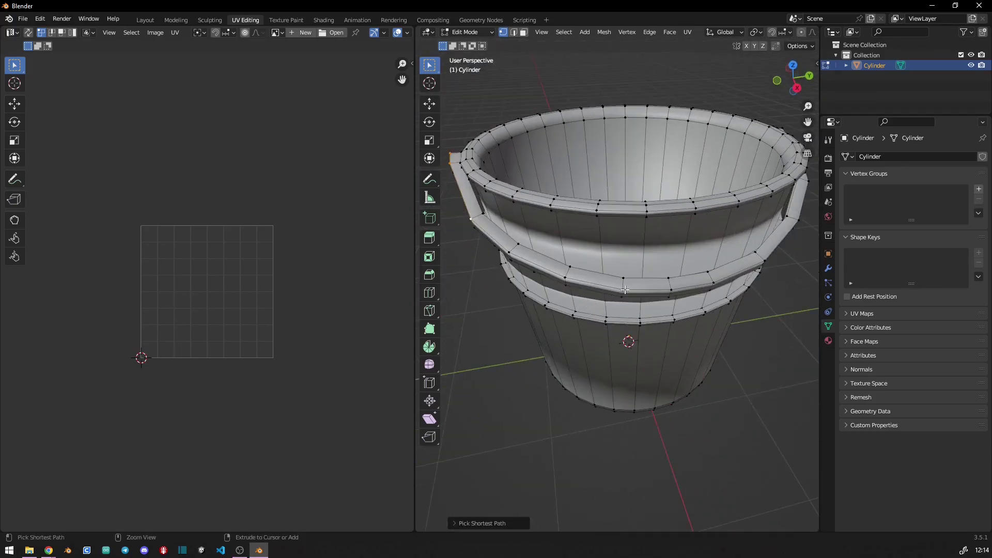
mouse_move(789, 243)
middle_down()
mouse_move(682, 288)
mouse_move(592, 349)
mouse_move(594, 410)
mouse_move(610, 353)
middle_up()
key(u)
click(682, 287)
- Mark a vertical edge down the bucket's side wall as a seam
scroll(592, 349, up, 3)
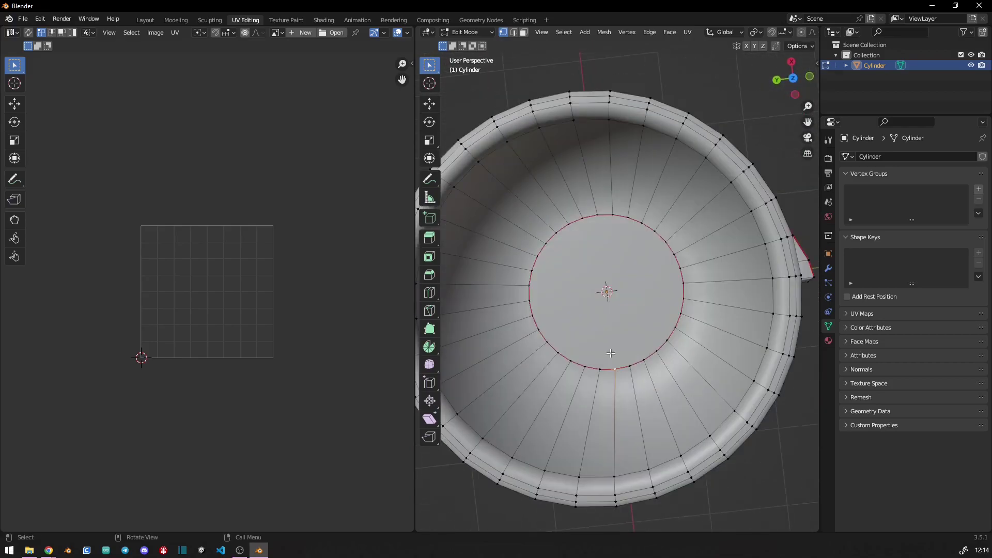
middle_drag(615, 508, 625, 214)
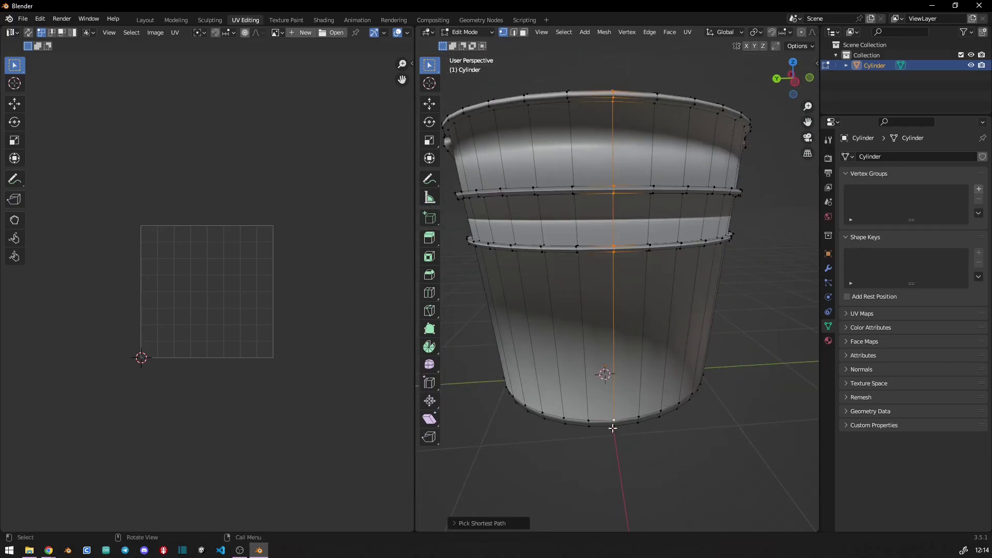
mouse_move(613, 428)
middle_down()
mouse_move(615, 330)
mouse_move(700, 249)
mouse_move(642, 397)
mouse_move(642, 344)
middle_up()
key(u)
click(702, 250)
- Select all and unwrap the whole bucket in one go
key(a)
key(u)
click(610, 284)
scroll(169, 292, up, 4)
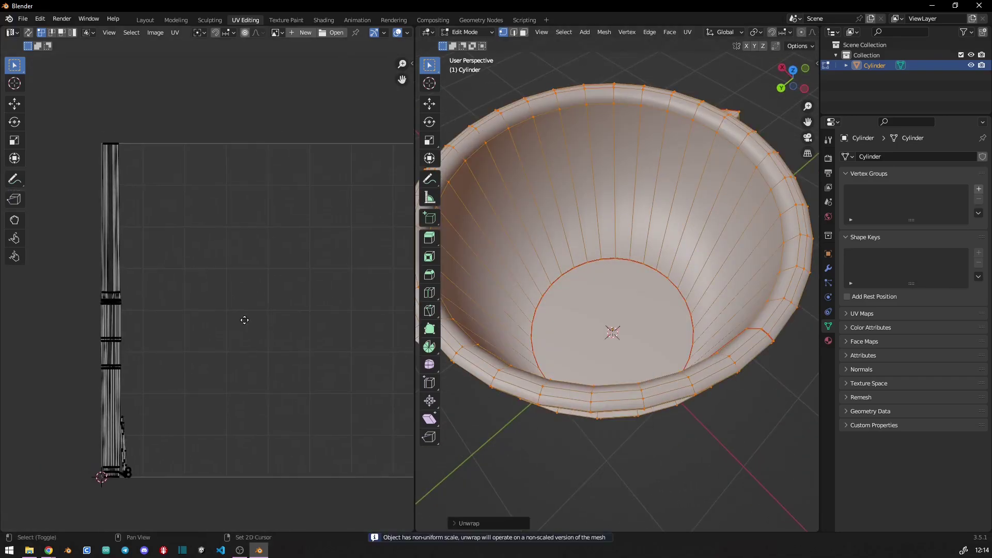
scroll(131, 425, up, 2)
scroll(704, 306, down, 4)
mouse_move(704, 305)
middle_down()
mouse_move(645, 303)
mouse_move(692, 348)
mouse_move(671, 331)
middle_up()
scroll(56, 208, down, 1)
- Mark a seam along the edge loop around the bucket's rim
middle_drag(92, 499, 234, 320)
scroll(234, 319, up, 2)
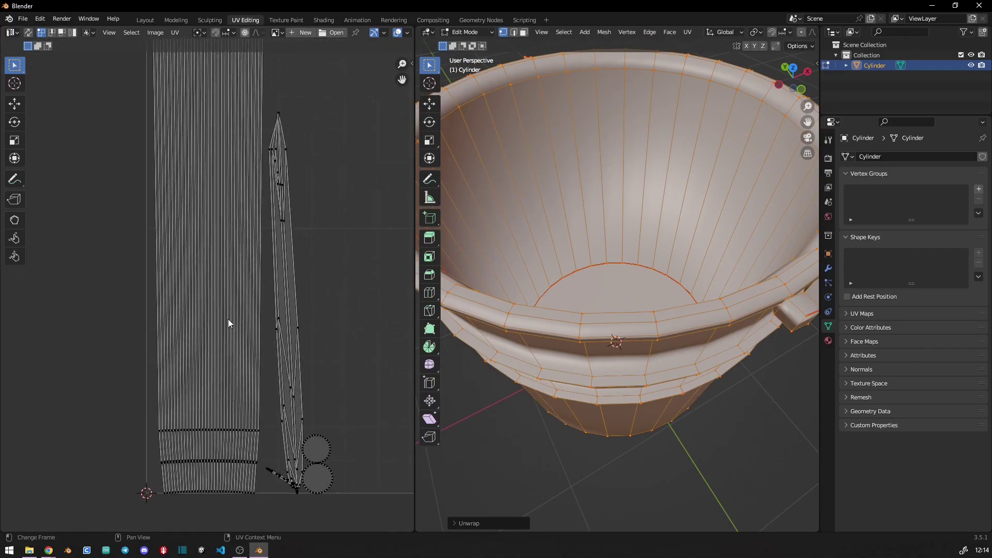
scroll(231, 358, up, 2)
scroll(231, 359, down, 1)
scroll(275, 430, up, 1)
scroll(314, 404, down, 3)
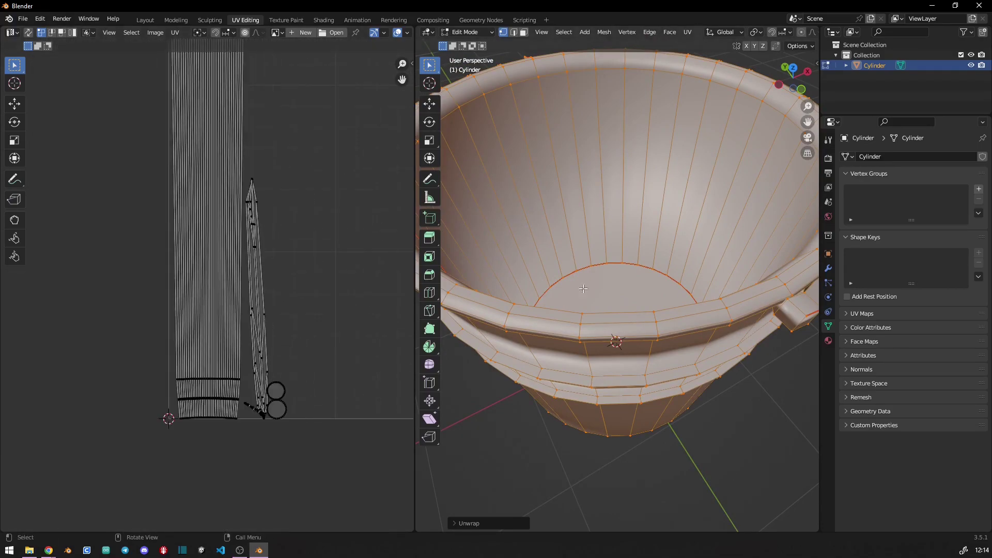
mouse_move(672, 248)
middle_down()
mouse_move(675, 285)
mouse_move(667, 217)
middle_up()
scroll(675, 285, down, 3)
key(alt+a)
ctrl+click(645, 272)
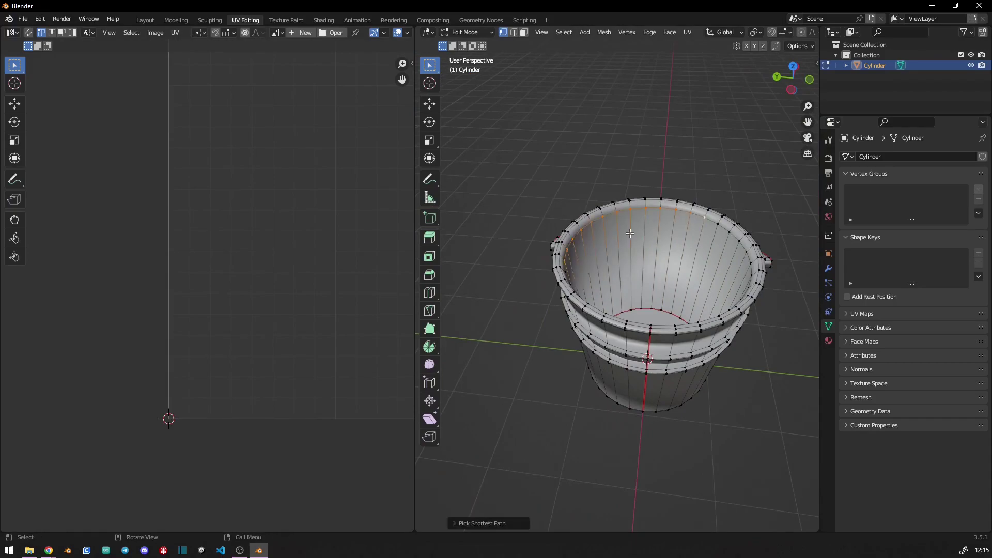
mouse_move(646, 271)
middle_down()
mouse_move(666, 192)
mouse_move(620, 214)
middle_up()
key(u)
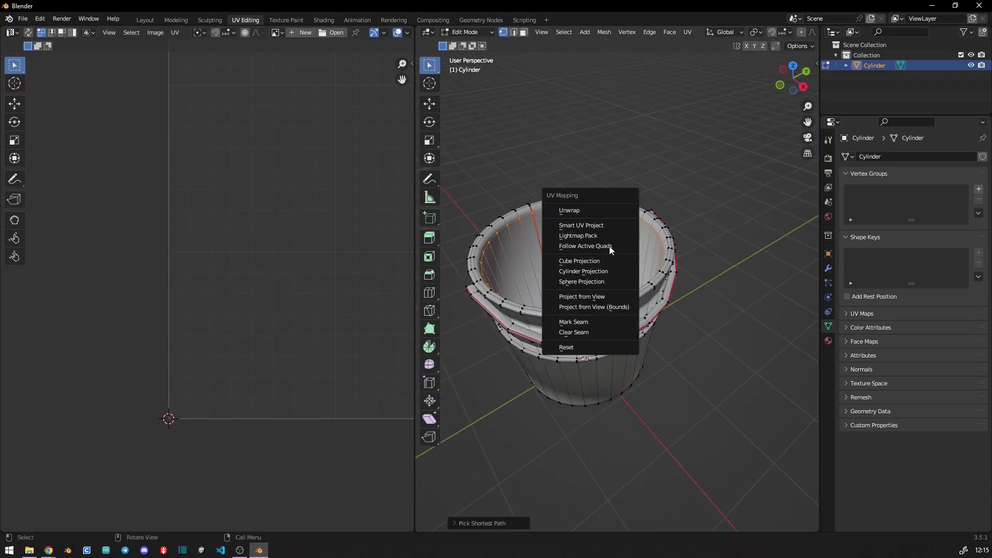
click(573, 322)
- Unwrap the whole bucket again using the new seam
key(a)
key(u)
click(574, 274)
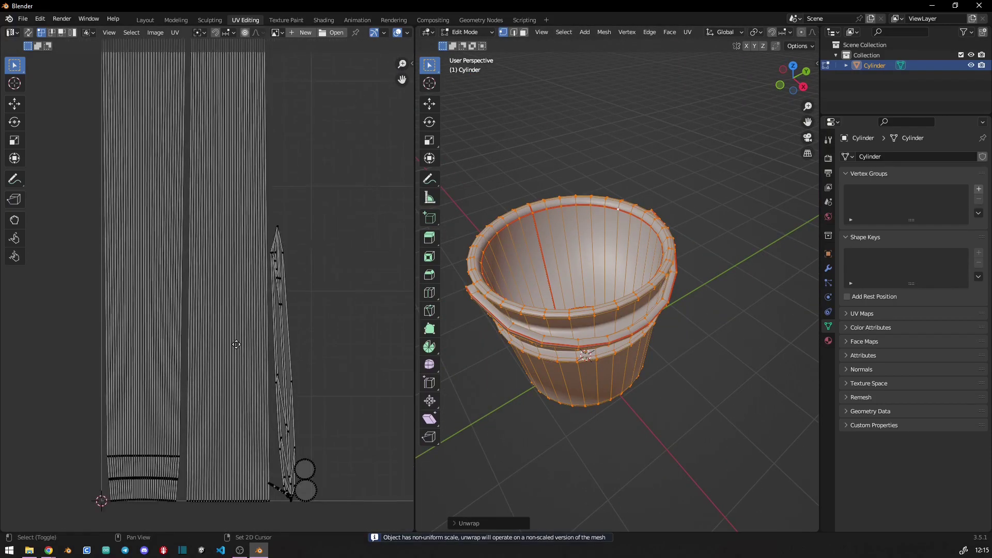
middle_drag(236, 344, 289, 393)
scroll(259, 212, up, 1)
scroll(274, 319, down, 3)
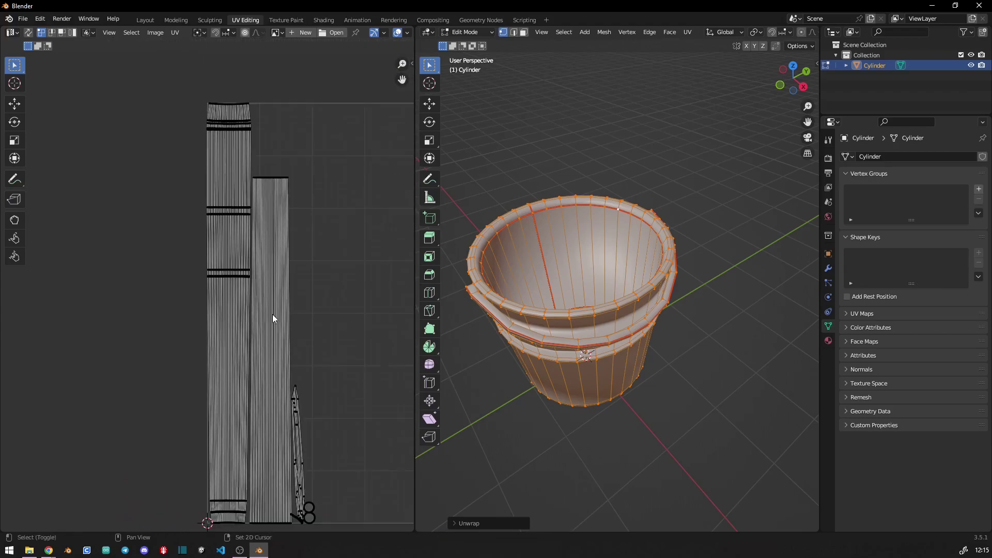
- Box-select all the body UV islands in the UV editor
middle_drag(272, 318, 223, 273)
drag(133, 51, 290, 496)
mouse_move(134, 51)
mouse_down()
mouse_move(211, 306)
mouse_move(248, 498)
mouse_up()
scroll(260, 305, up, 5)
scroll(311, 412, up, 3)
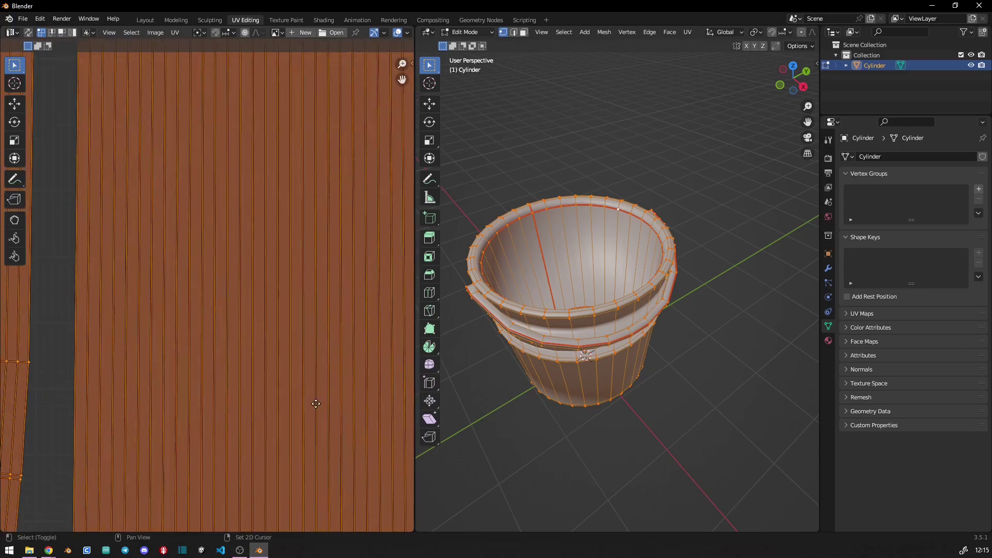
scroll(235, 344, up, 2)
scroll(265, 369, down, 3)
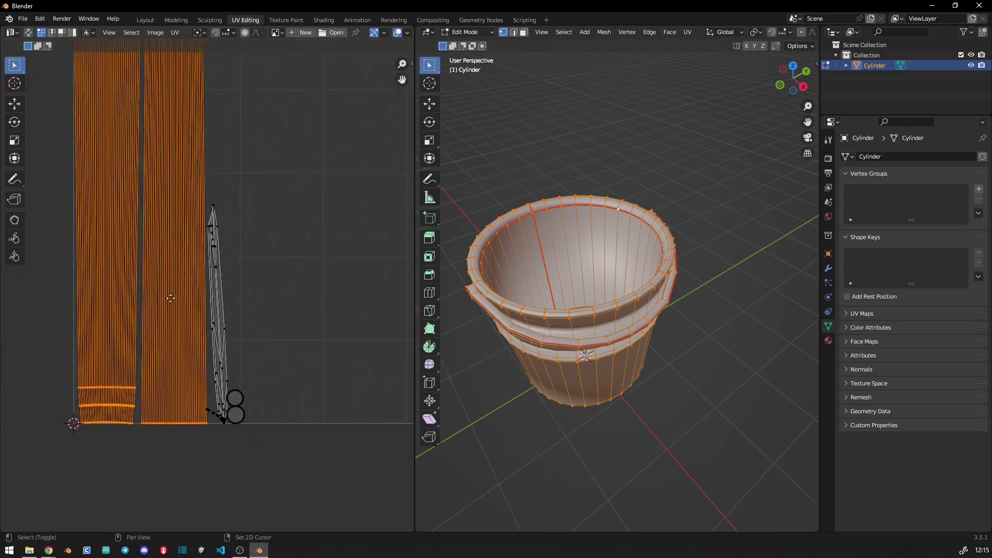
scroll(166, 295, down, 3)
- Scale the body strips vertically and lay the handle strip horizontally
key(y)
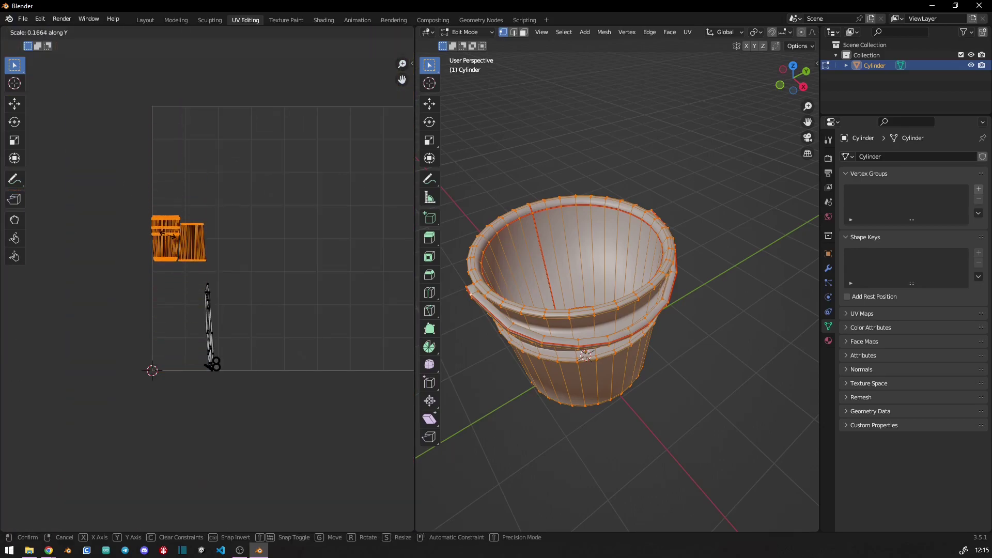
key(s)
click(105, 296)
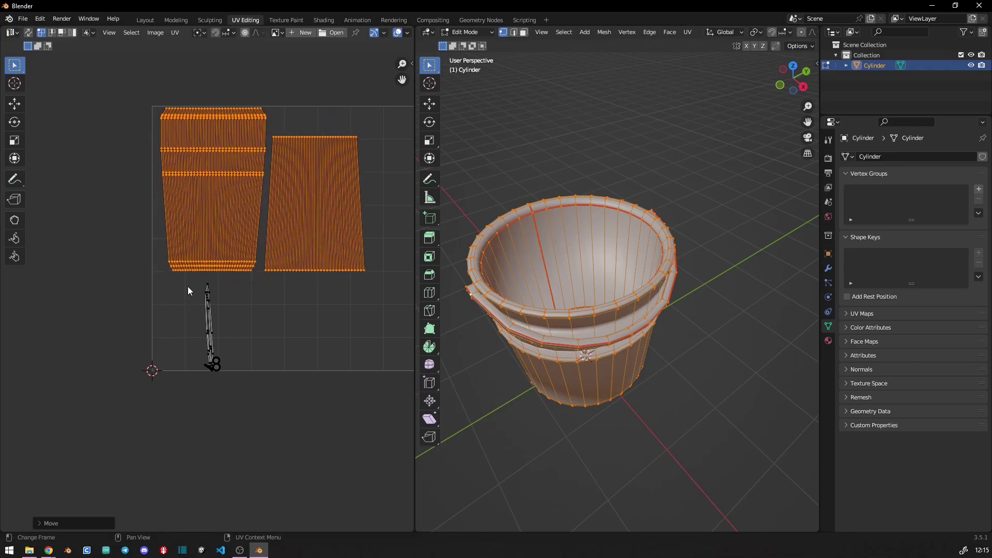
click(206, 310)
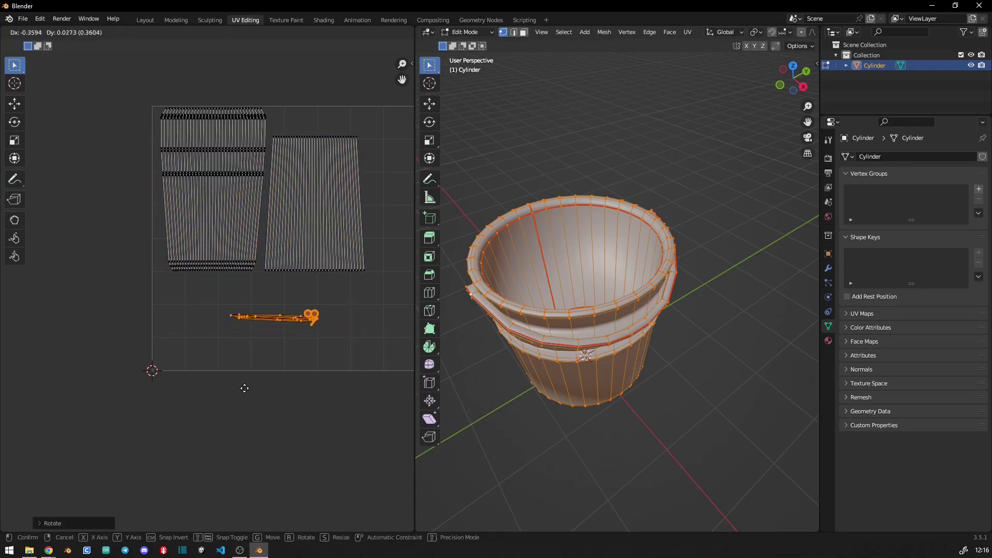
click(281, 340)
middle_drag(281, 339, 190, 376)
scroll(204, 367, up, 4)
- Shrink the handle strip and circle islands to fit the UV square
middle_drag(594, 335, 610, 310)
scroll(609, 309, up, 4)
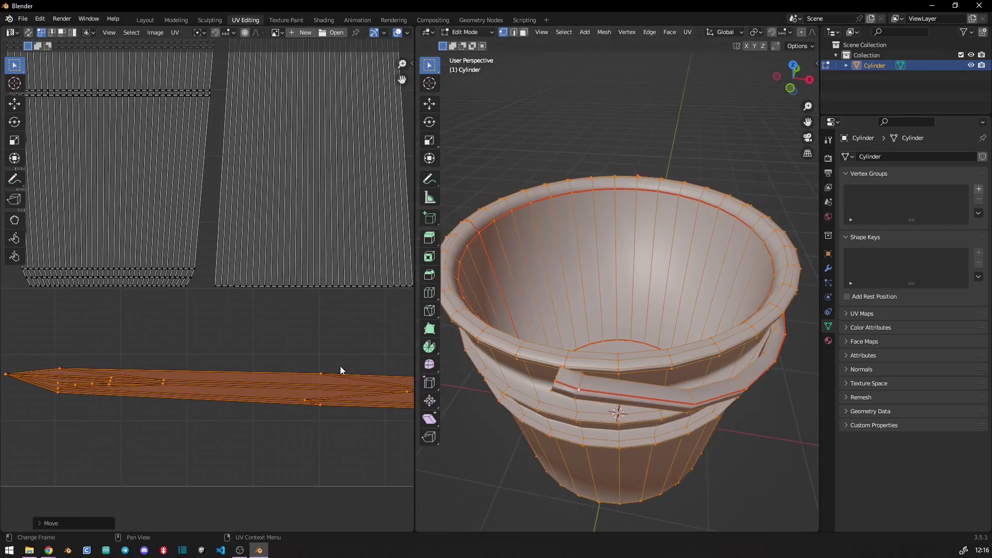
scroll(341, 392, down, 4)
scroll(336, 403, up, 3)
scroll(284, 377, down, 3)
key(s)
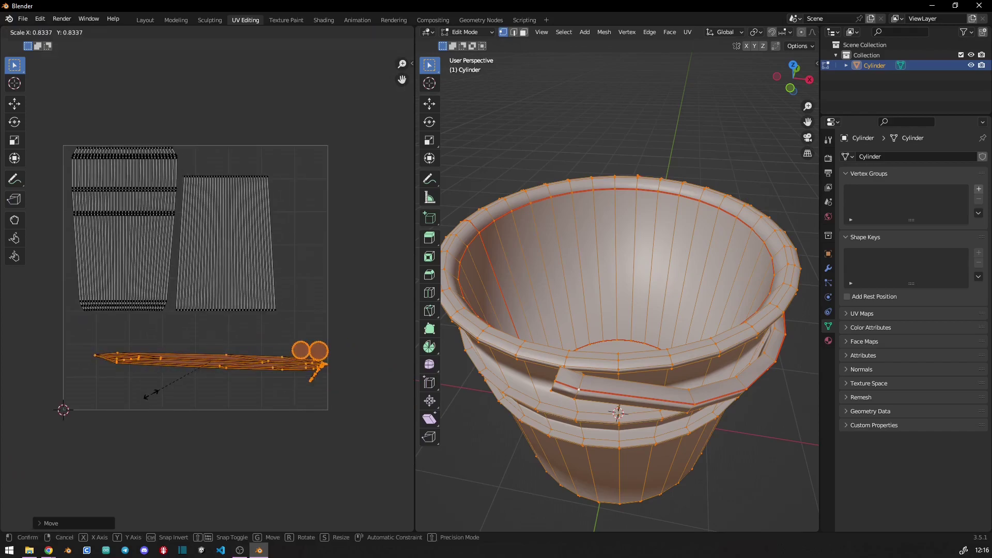
scroll(202, 373, up, 5)
- Move and enlarge a circle island beside the body strips
drag(250, 321, 303, 398)
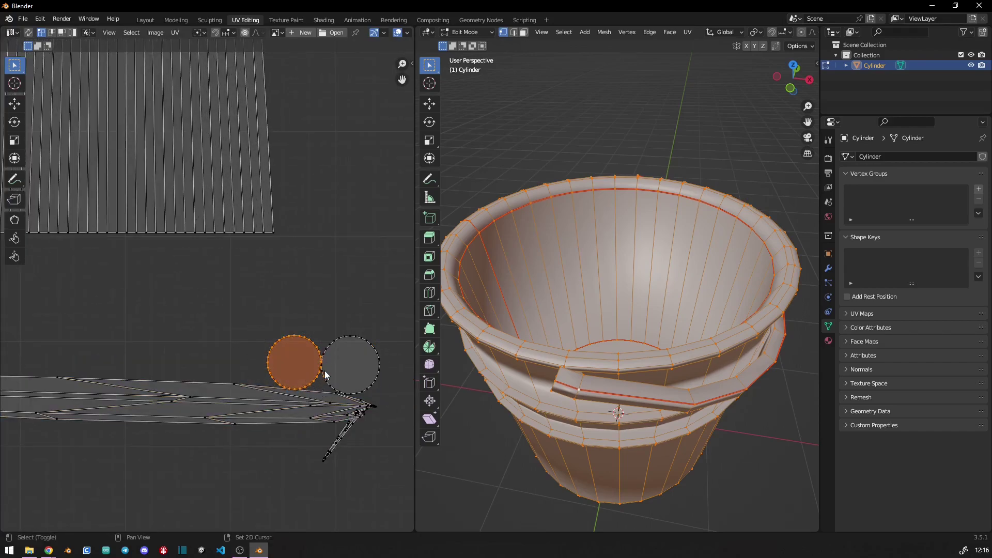
scroll(336, 382, up, 4)
key(KP_Decimal)
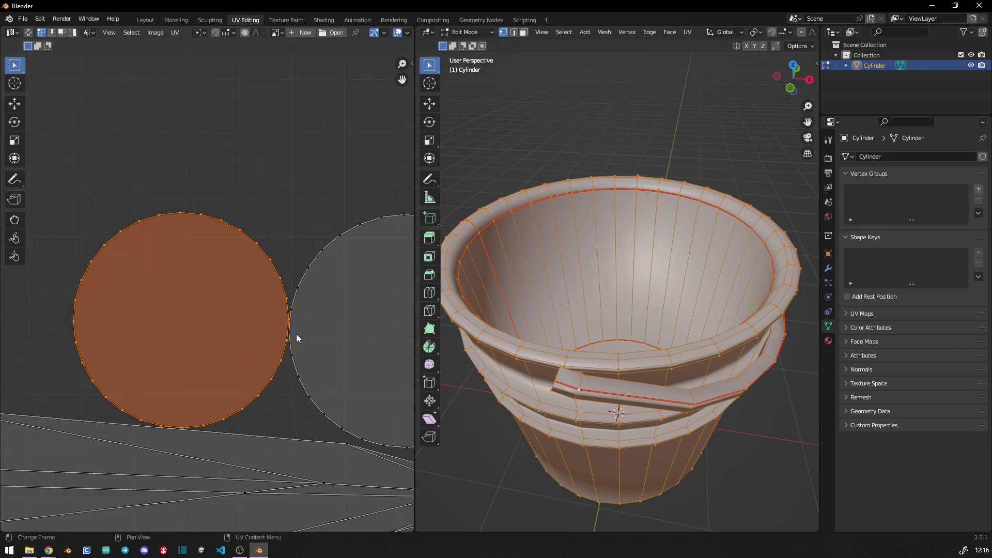
scroll(294, 336, down, 5)
key(g)
scroll(252, 318, down, 3)
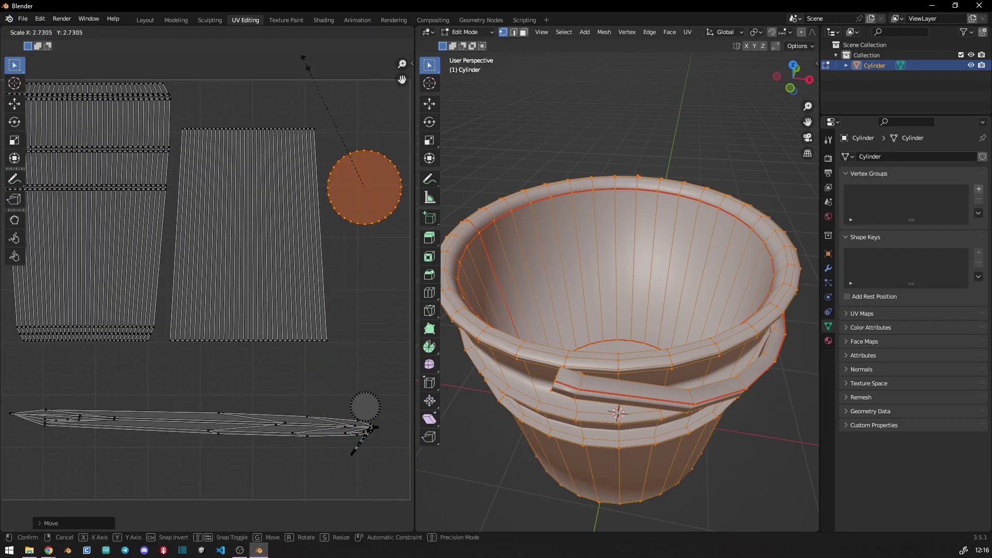
click(337, 398)
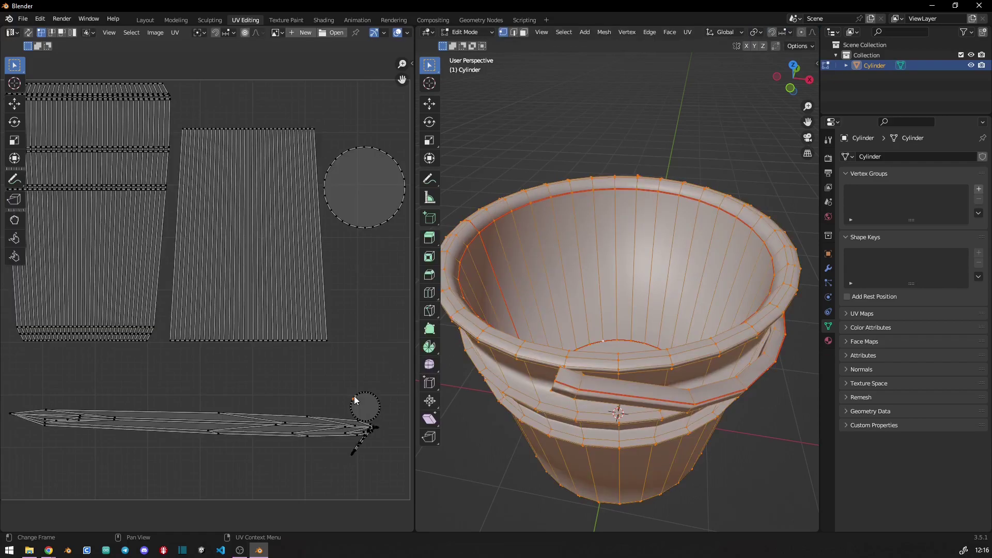
mouse_move(354, 396)
ctrl+middle_down()
mouse_move(349, 445)
mouse_move(285, 274)
ctrl+middle_up()
- Place and enlarge the small bottom circle island below the other circle
click(562, 419)
scroll(561, 419, down, 3)
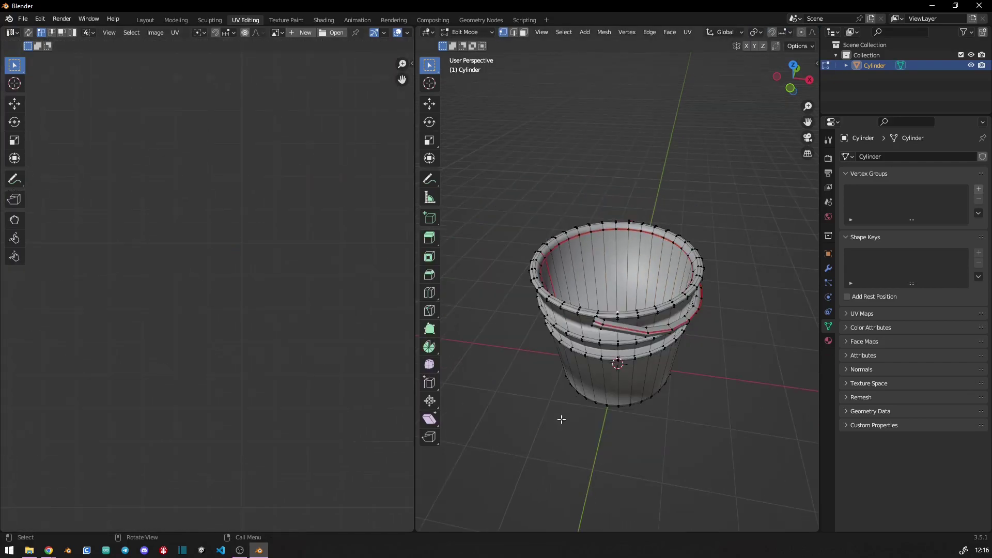
middle_drag(546, 415, 548, 465)
click(620, 323)
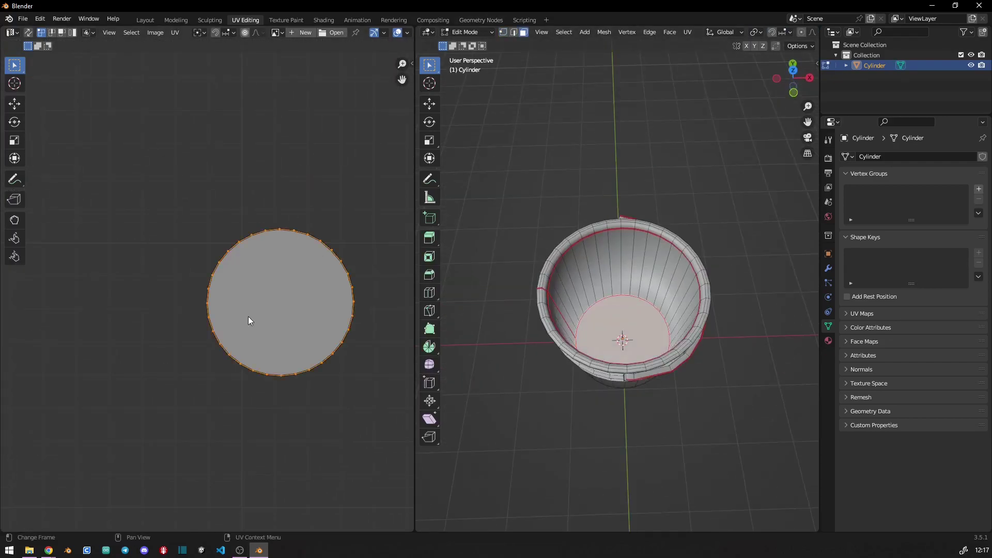
scroll(250, 322, down, 3)
middle_drag(300, 362, 295, 255)
click(529, 375)
key(a)
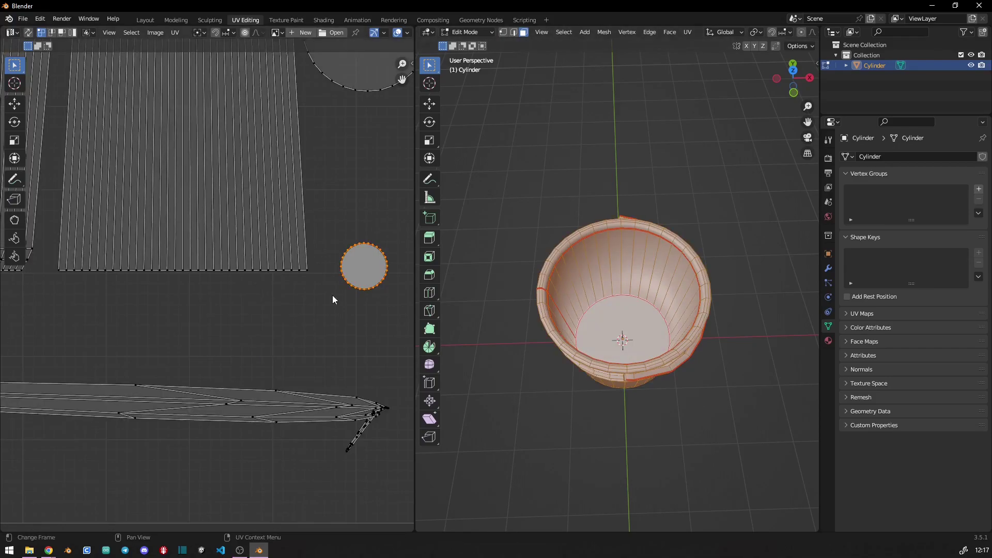
scroll(330, 310, down, 3)
click(356, 313)
key(s)
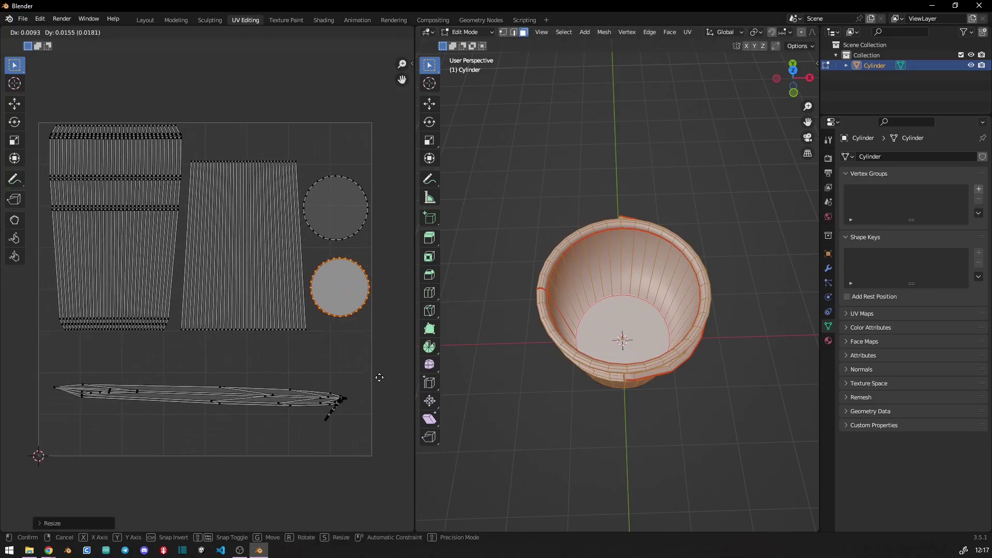
- Move the end of the handle strip into its new position
ctrl+scroll(324, 385, left, 2)
ctrl+scroll(284, 366, right, 1)
scroll(186, 255, up, 3)
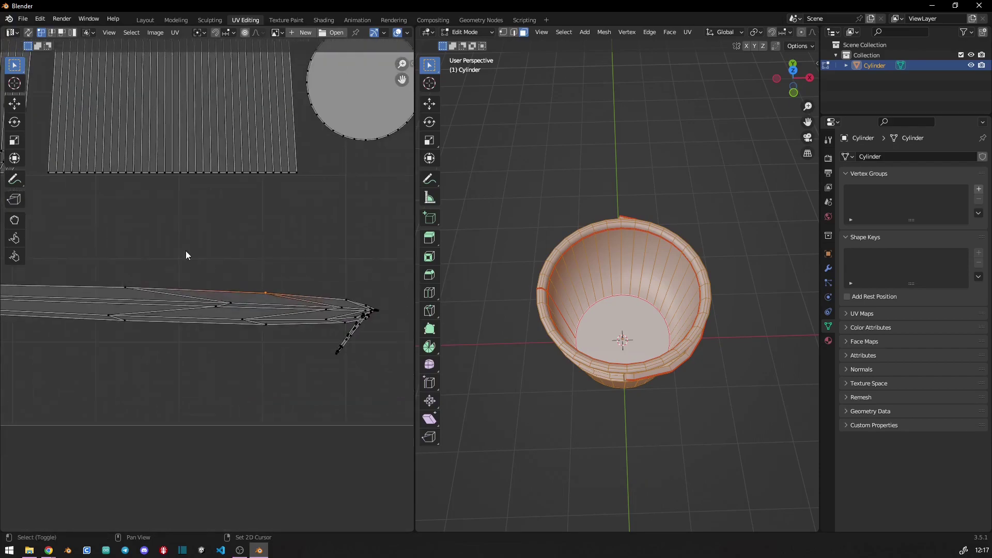
scroll(319, 388, up, 3)
scroll(319, 388, down, 1)
drag(210, 328, 270, 421)
key(g)
click(383, 433)
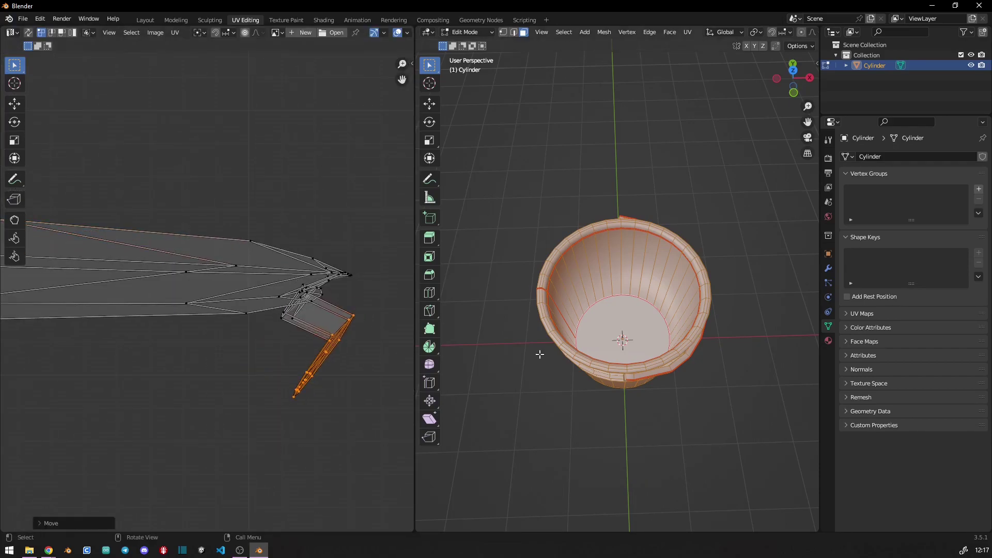
- Select the left end of the handle strip and the handle's top face
mouse_move(610, 392)
middle_down()
mouse_move(639, 322)
mouse_move(594, 315)
middle_up()
scroll(144, 350, down, 3)
scroll(171, 341, up, 2)
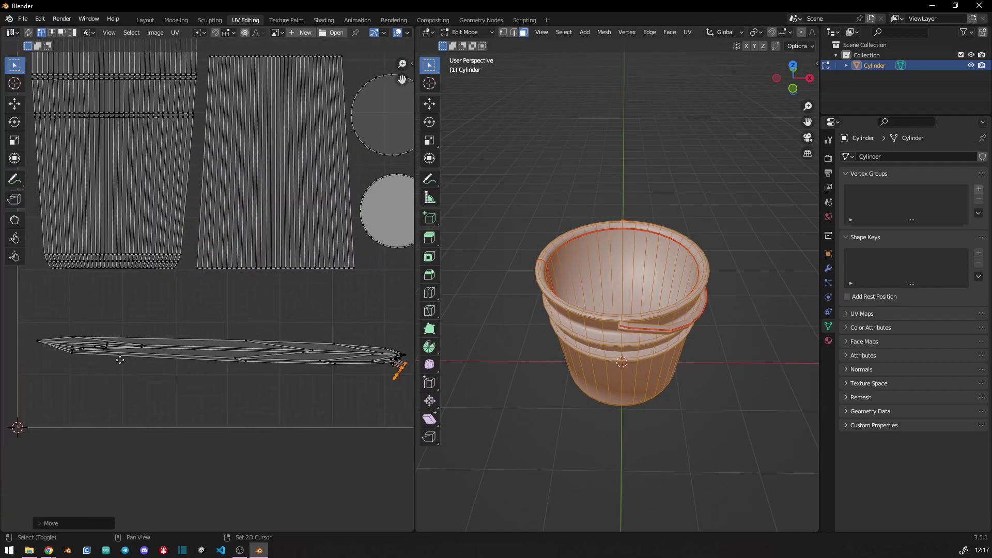
drag(62, 321, 165, 373)
scroll(282, 387, down, 3)
scroll(321, 366, down, 1)
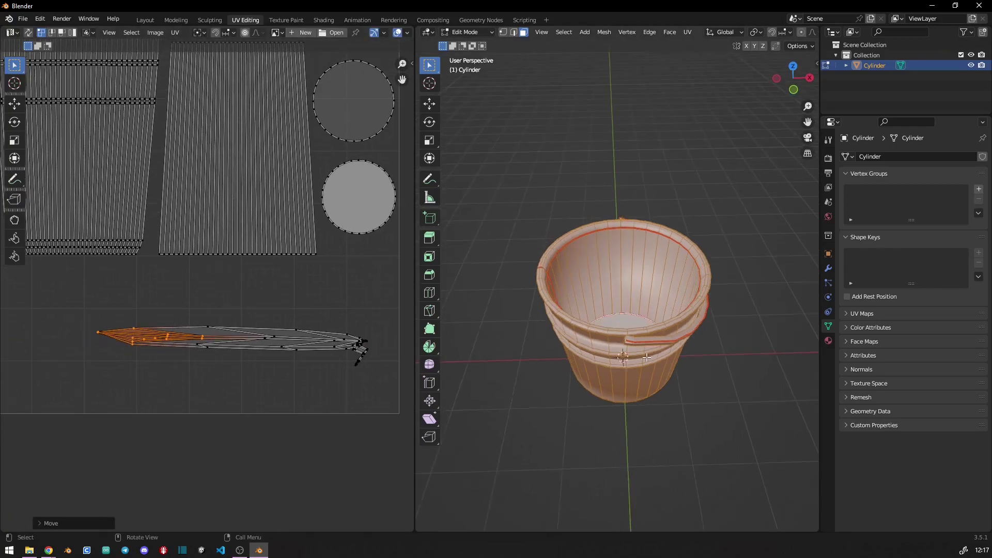
scroll(661, 359, up, 5)
click(662, 359)
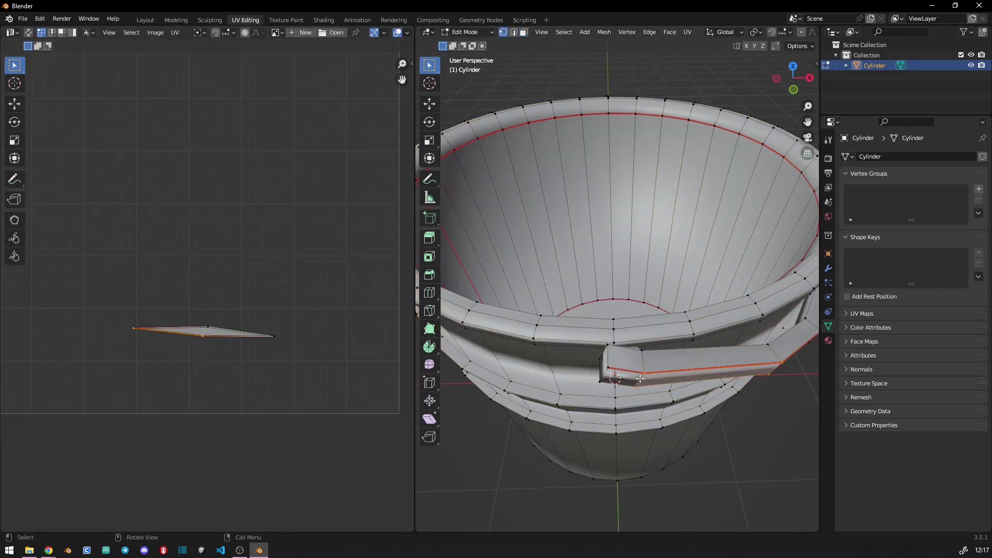
- Mark a seam along the handle's edges
ctrl+click(642, 351)
middle_drag(642, 351, 650, 261)
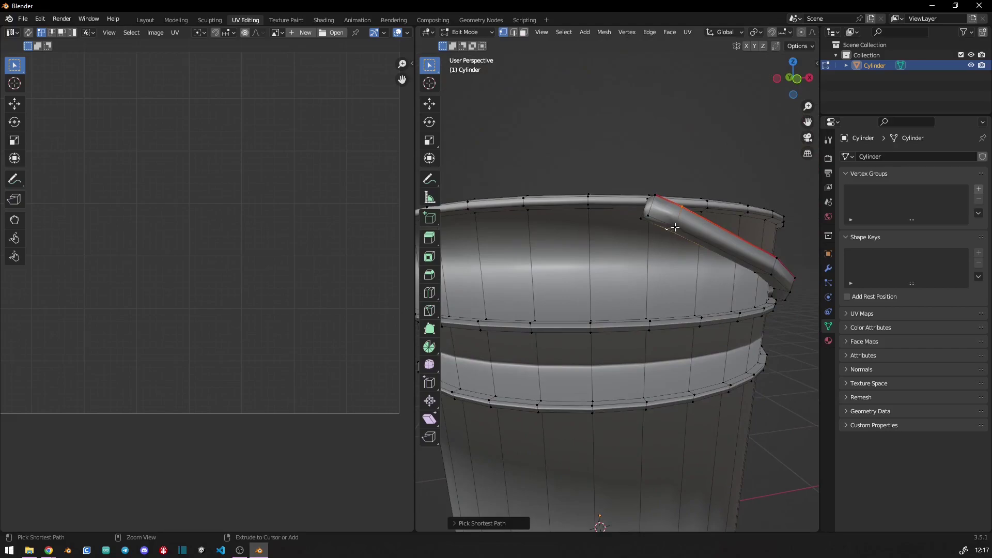
right_click(683, 234)
key(u)
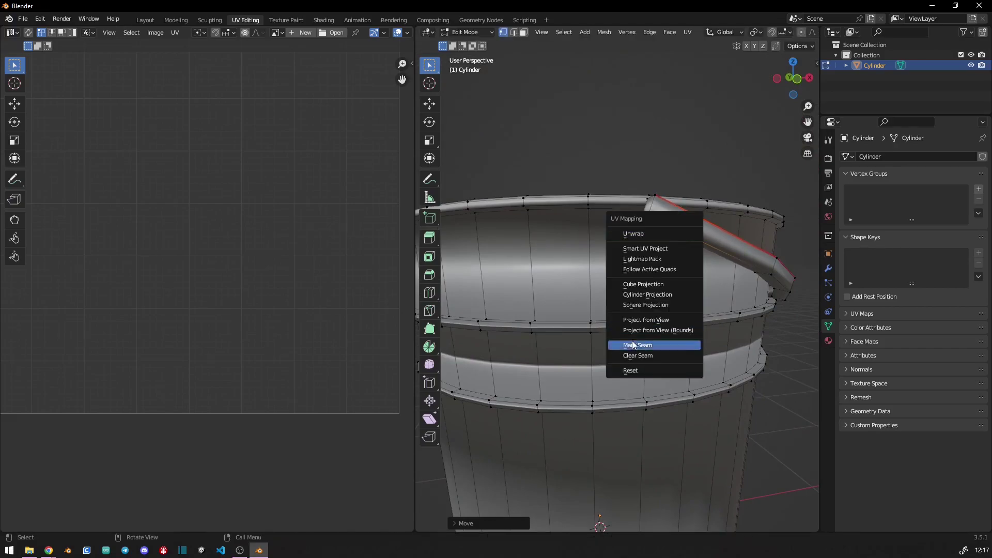
click(644, 344)
- Unwrap the whole bucket again with the new handle seam
mouse_move(591, 257)
middle_down()
mouse_move(734, 316)
mouse_move(717, 97)
middle_up()
key(u)
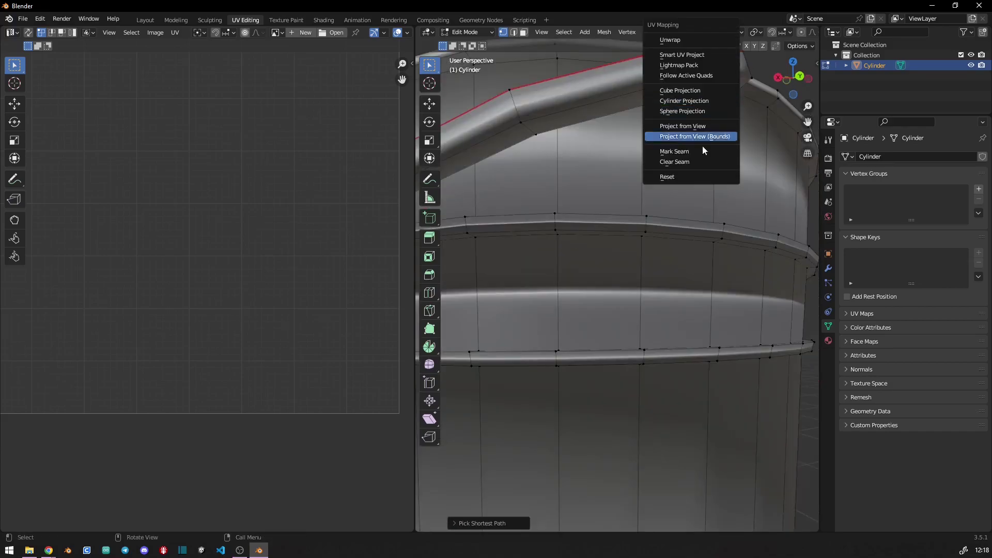
key(Escape)
key(a)
key(u)
click(646, 46)
mouse_move(172, 321)
middle_down()
mouse_move(243, 344)
mouse_move(265, 331)
middle_up()
scroll(265, 332, up, 3)
scroll(250, 288, up, 2)
- Orbit around the re-unwrapped bucket and reselect the whole mesh
mouse_move(538, 274)
middle_down()
mouse_move(551, 259)
mouse_move(668, 298)
mouse_move(604, 320)
mouse_move(547, 320)
middle_up()
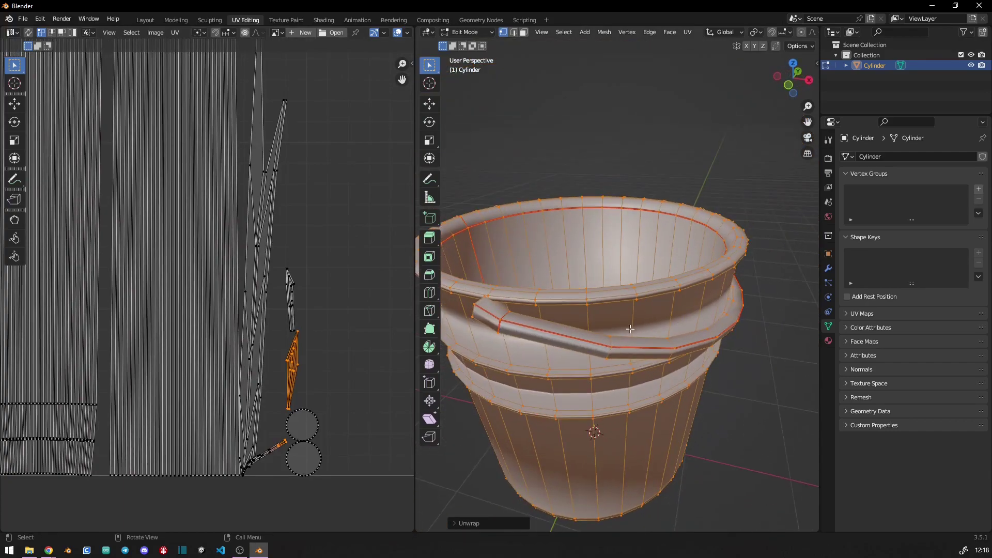
key(alt+a)
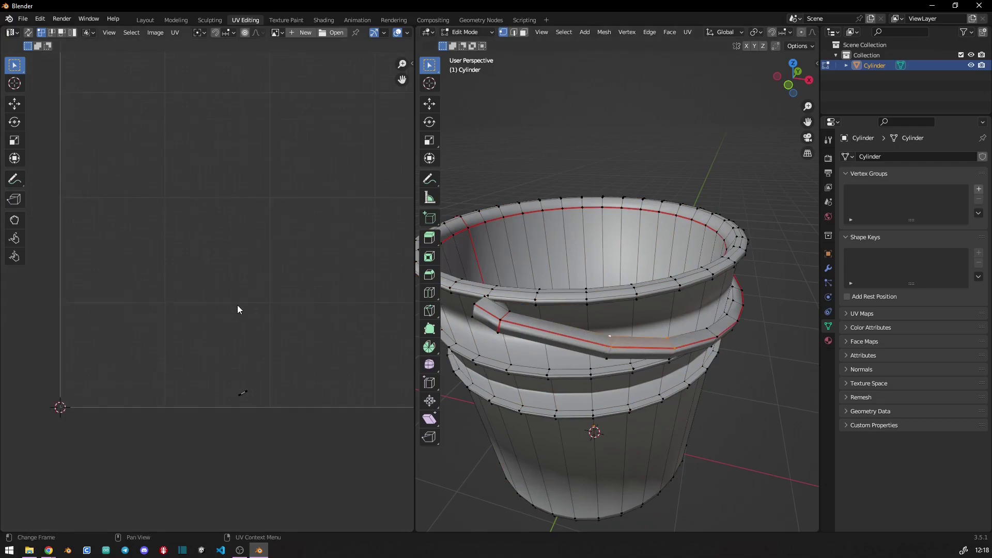
key(a)
scroll(277, 351, up, 2)
scroll(276, 362, up, 2)
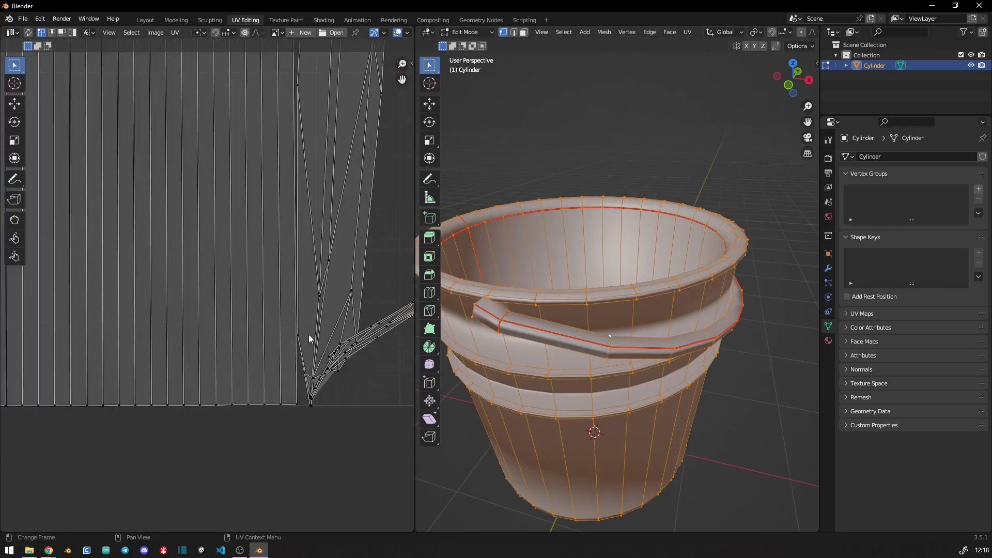
scroll(276, 376, up, 2)
mouse_move(583, 327)
middle_down()
mouse_move(622, 340)
mouse_move(605, 406)
middle_up()
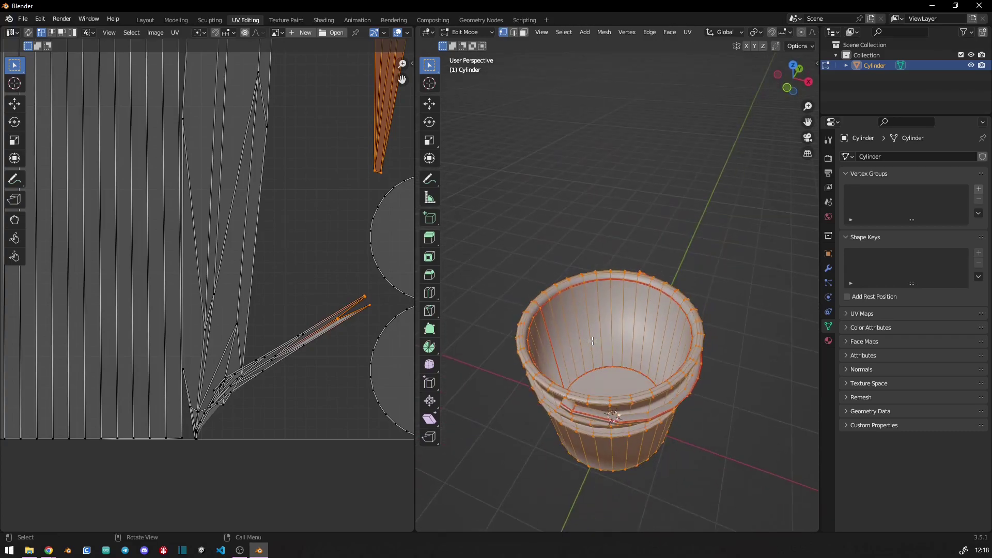
middle_drag(542, 331, 558, 290)
- Add an extra edge loop around the bucket in the Modeling workspace
click(176, 19)
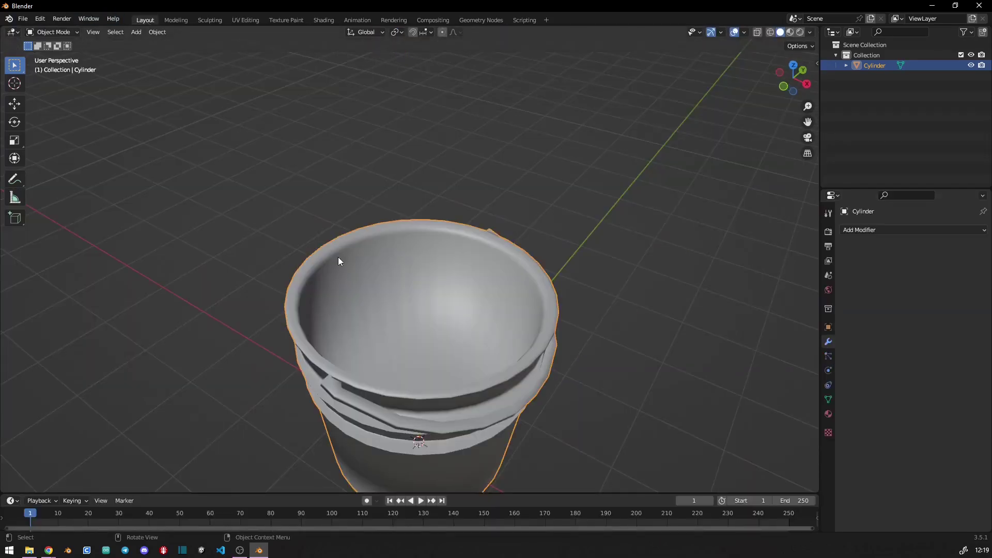
middle_drag(363, 241, 98, 187)
click(452, 468)
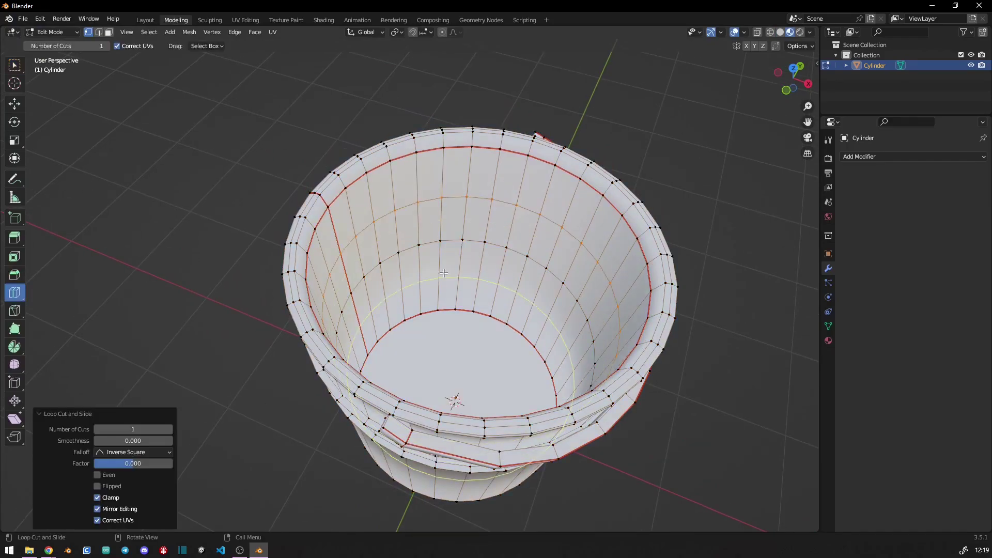
middle_drag(452, 468, 414, 454)
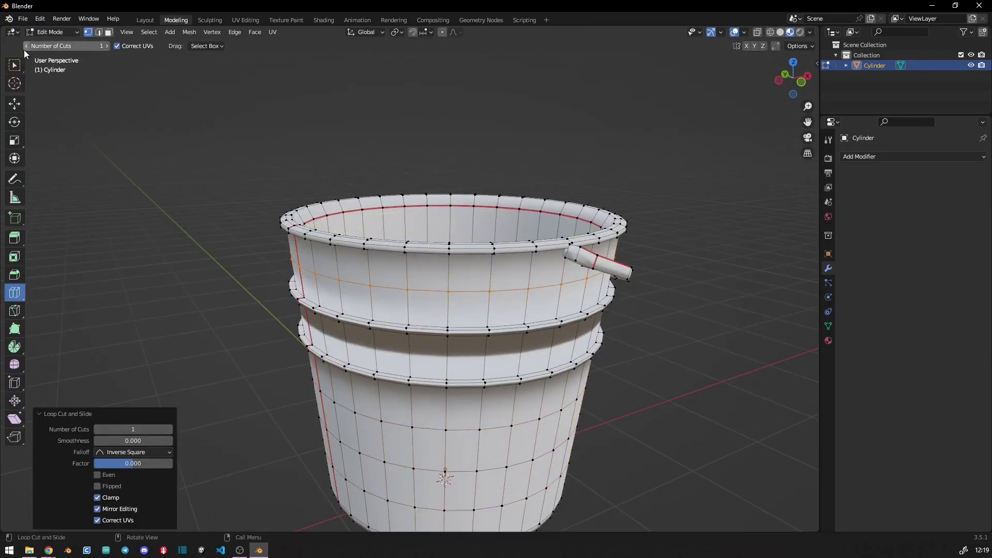
click(145, 19)
- Unwrap the whole mesh in the UV Editing workspace
click(246, 20)
key(a)
key(u)
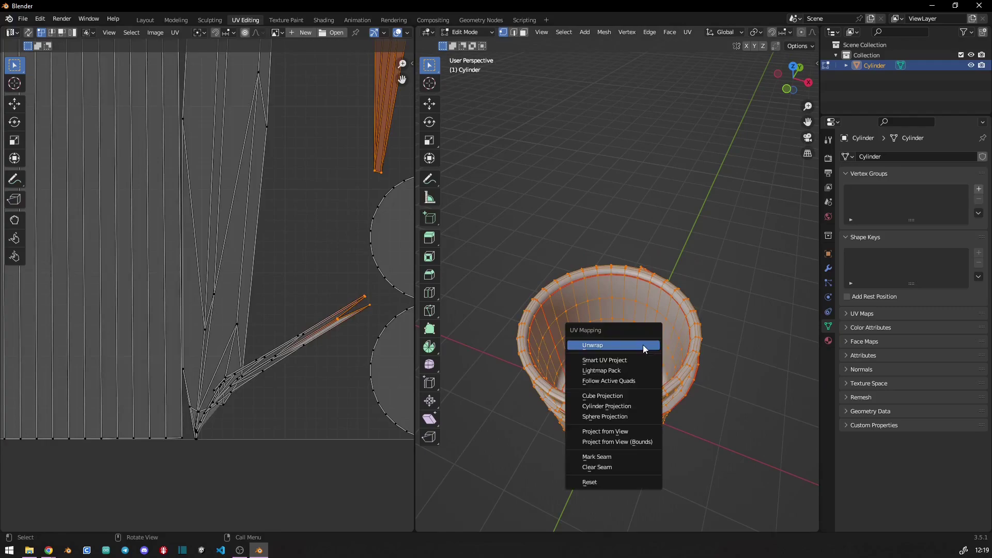
click(642, 344)
scroll(176, 445, up, 2)
- Re-unwrap the bucket with Smart UV Project
scroll(176, 445, up, 2)
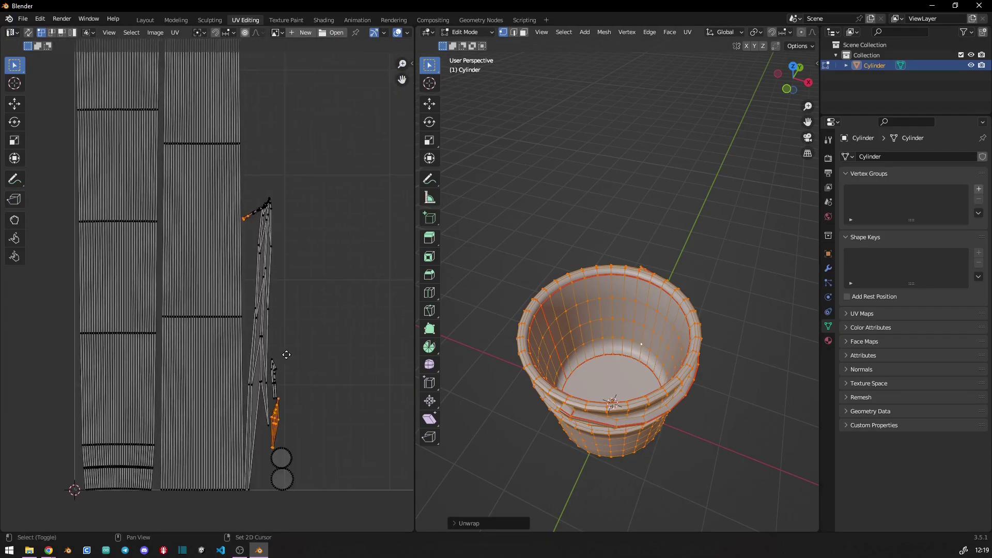
scroll(177, 445, up, 1)
key(u)
click(599, 346)
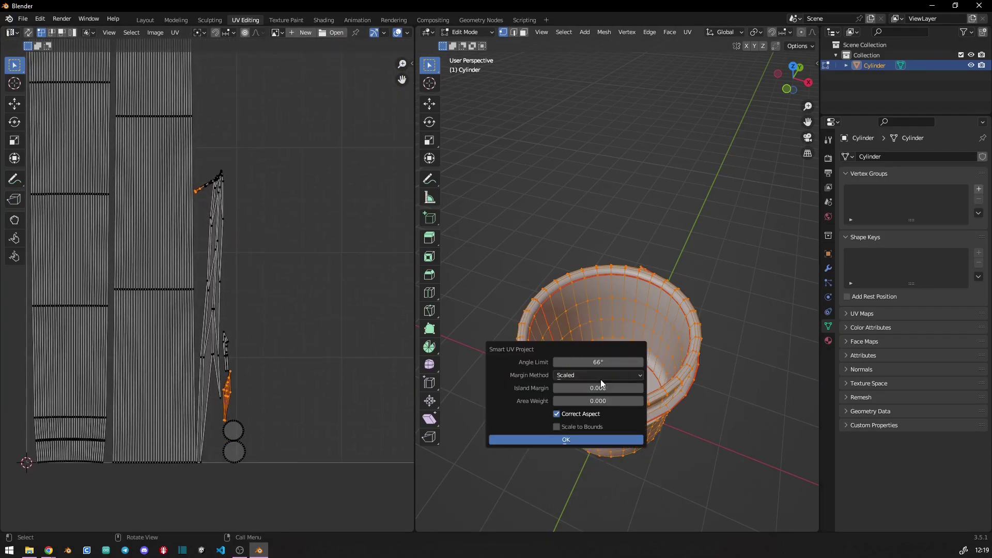
click(590, 439)
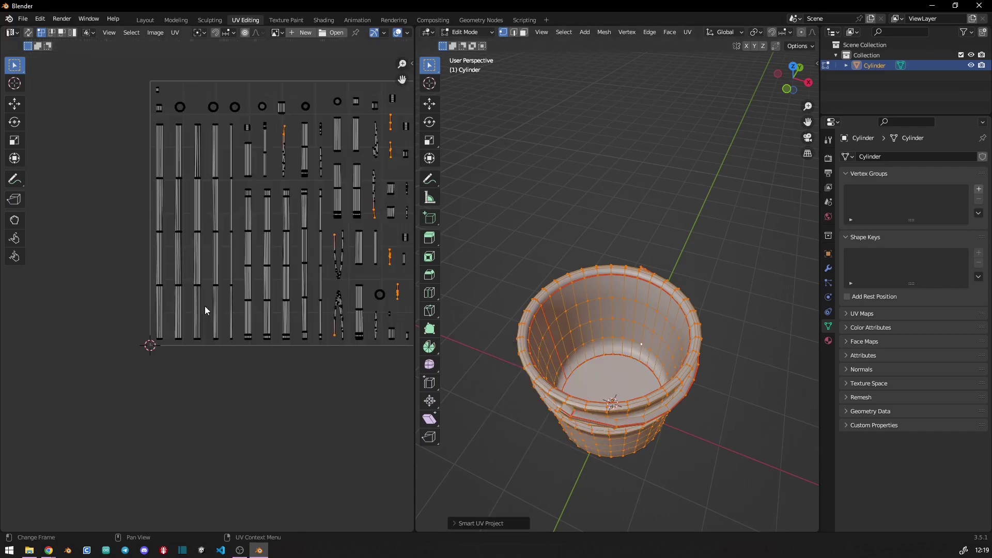
- Inspect the packed islands and deselect the whole bucket mesh
scroll(204, 310, up, 1)
scroll(202, 310, up, 1)
scroll(283, 364, down, 1)
scroll(113, 260, up, 5)
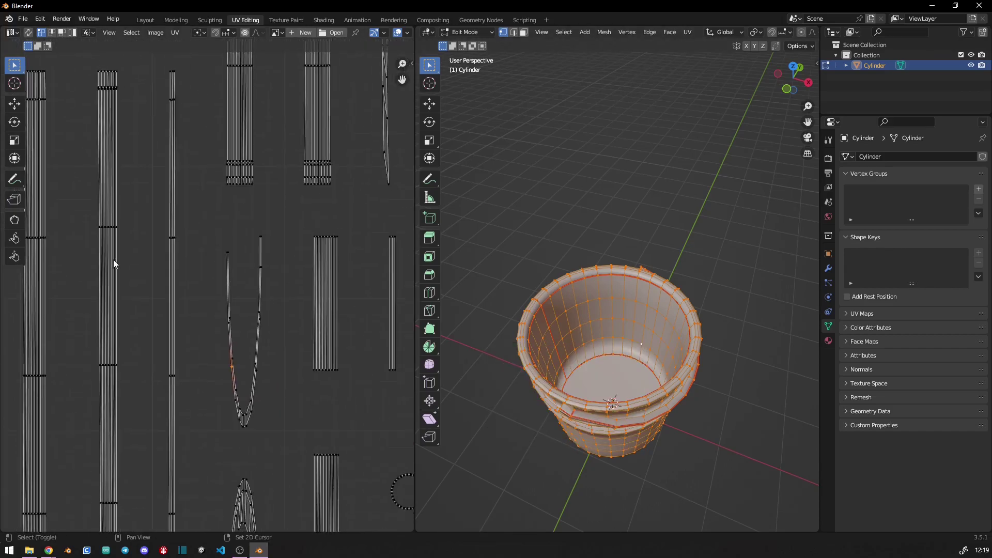
scroll(102, 250, down, 4)
scroll(195, 299, down, 2)
scroll(195, 298, up, 1)
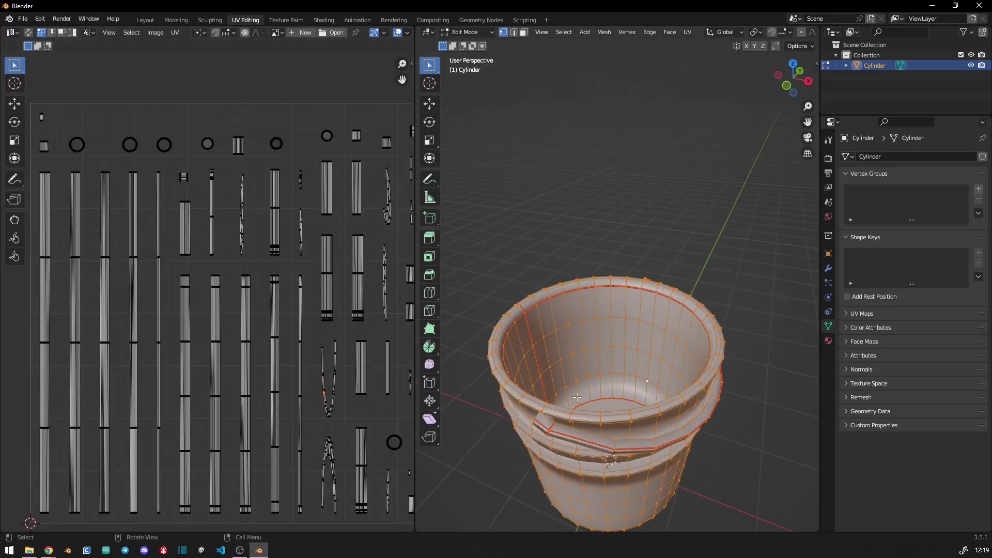
middle_drag(590, 387, 609, 163)
click(609, 164)
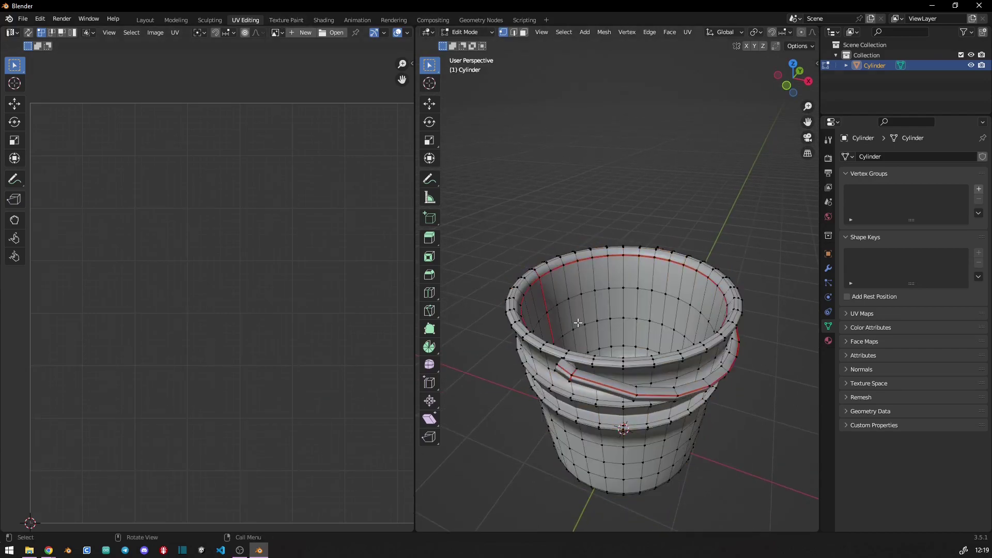
click(286, 20)
- Add a grey 2048×1024 'Cylinder Base Color' paint texture and orbit the grey bucket
scroll(592, 307, up, 3)
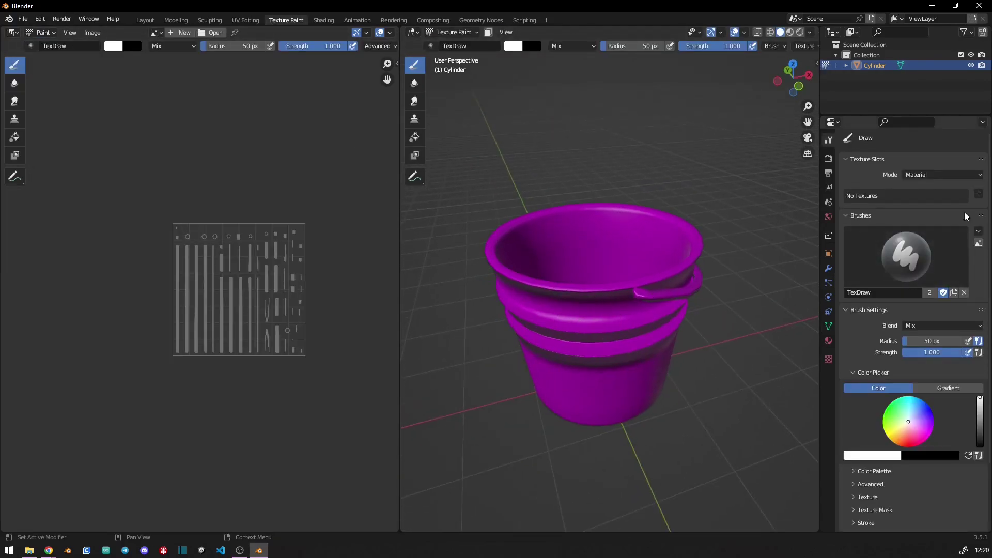
click(978, 193)
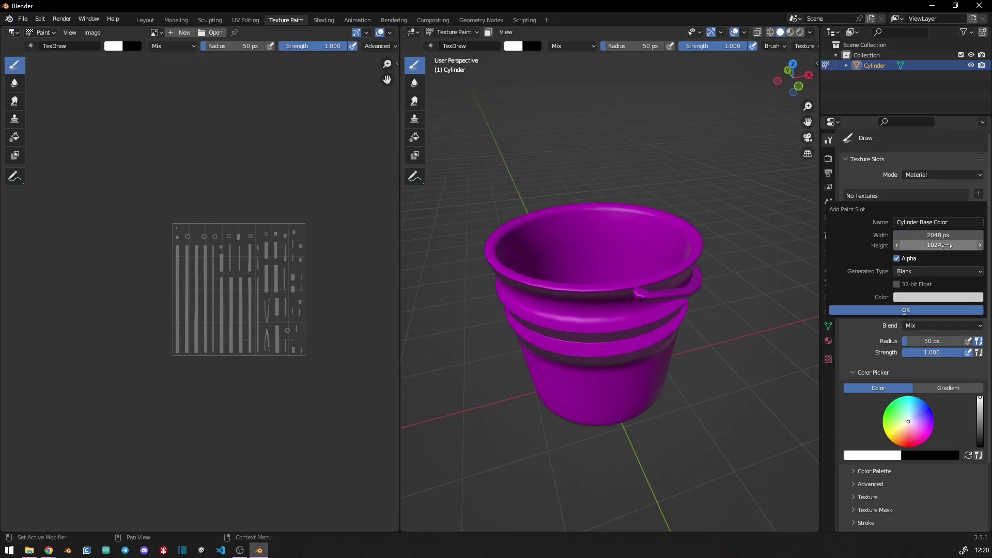
click(945, 296)
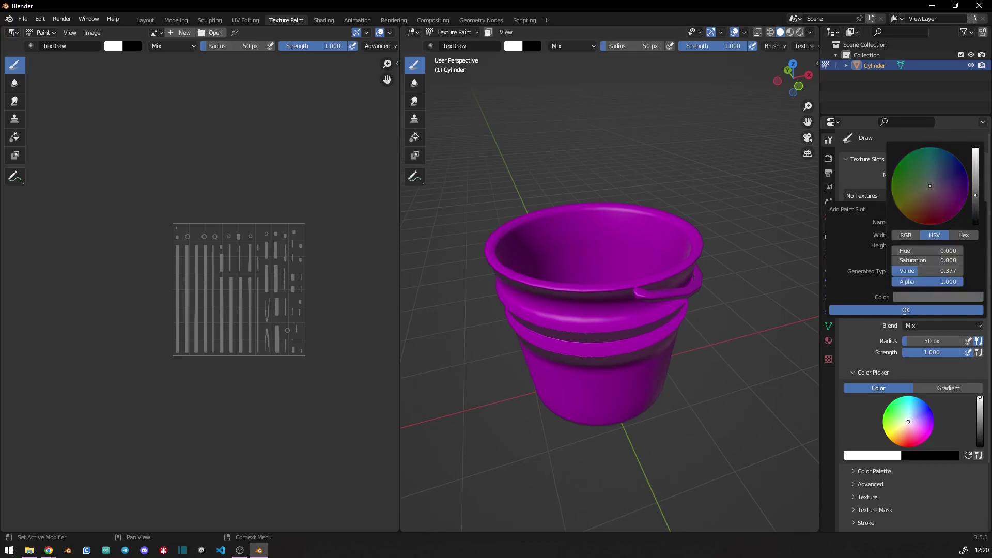
click(905, 310)
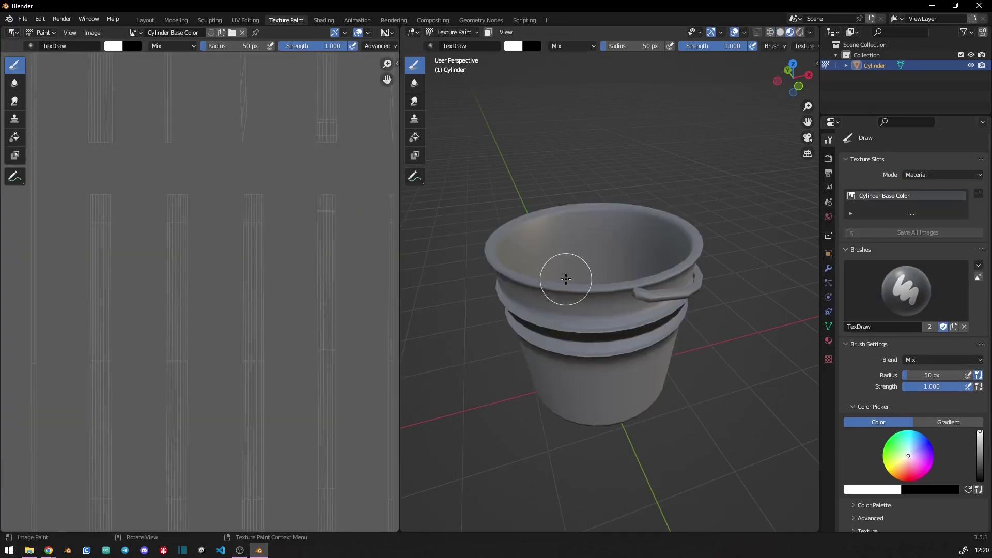
mouse_move(564, 277)
middle_down()
mouse_move(629, 258)
mouse_move(650, 279)
middle_up()
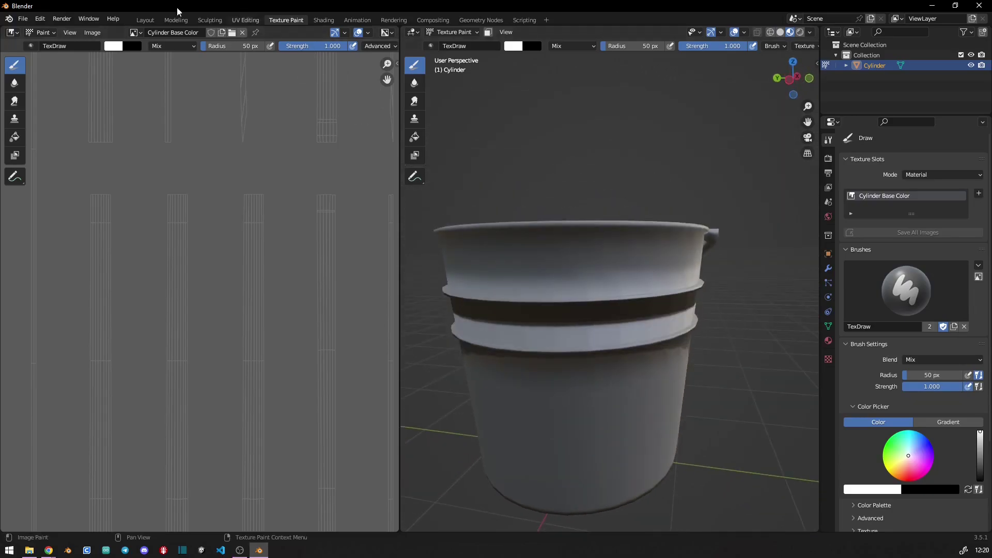
click(145, 19)
click(285, 19)
mouse_move(517, 310)
middle_down()
mouse_move(468, 322)
mouse_move(528, 325)
middle_up()
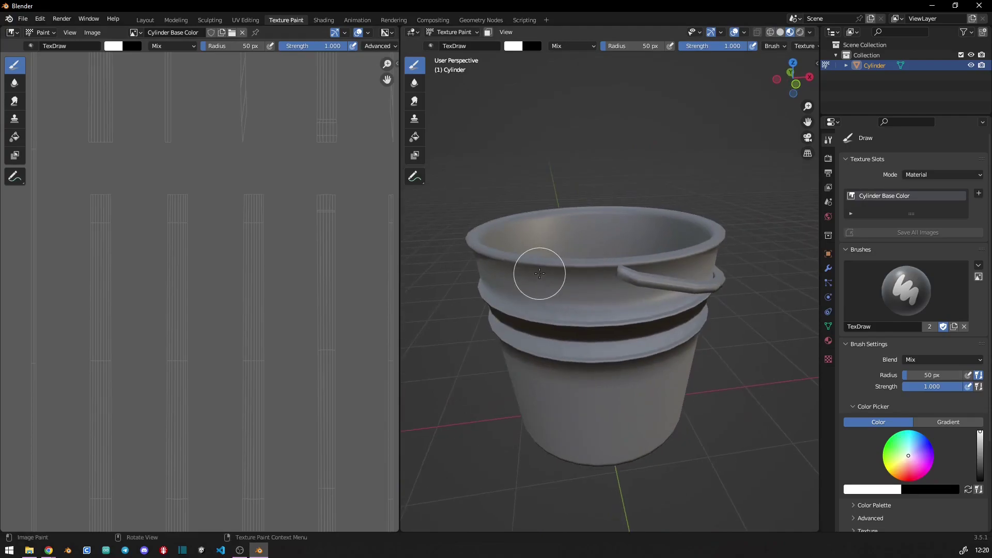
middle_drag(539, 273, 723, 411)
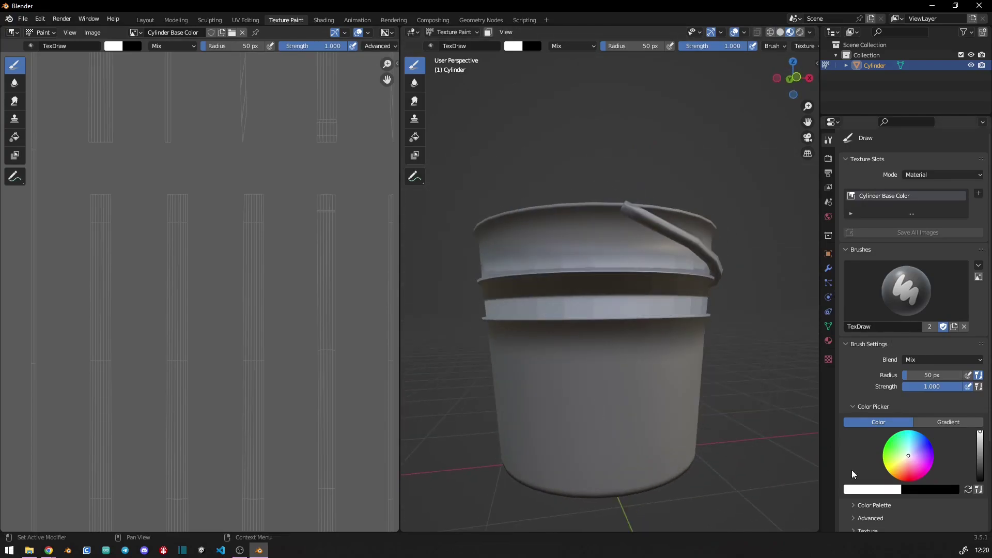
- Expand the brush's Texture Mask panel and add a new mask texture
scroll(872, 393, down, 3)
scroll(873, 413, down, 3)
click(858, 427)
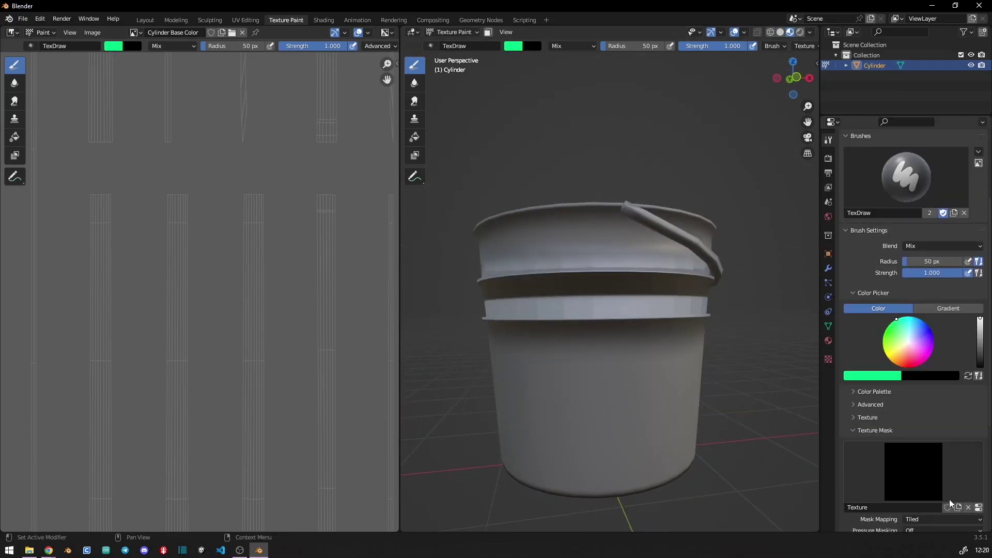
click(980, 507)
click(829, 140)
- Load brush.png from the Desktop as the mask texture's image
scroll(909, 310, down, 5)
click(828, 359)
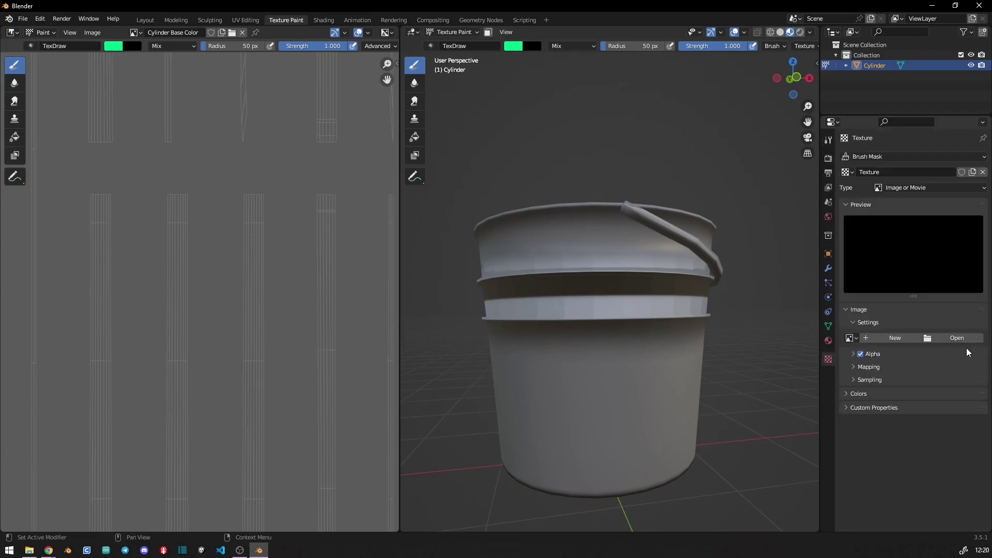
click(956, 337)
click(257, 217)
double_click(408, 273)
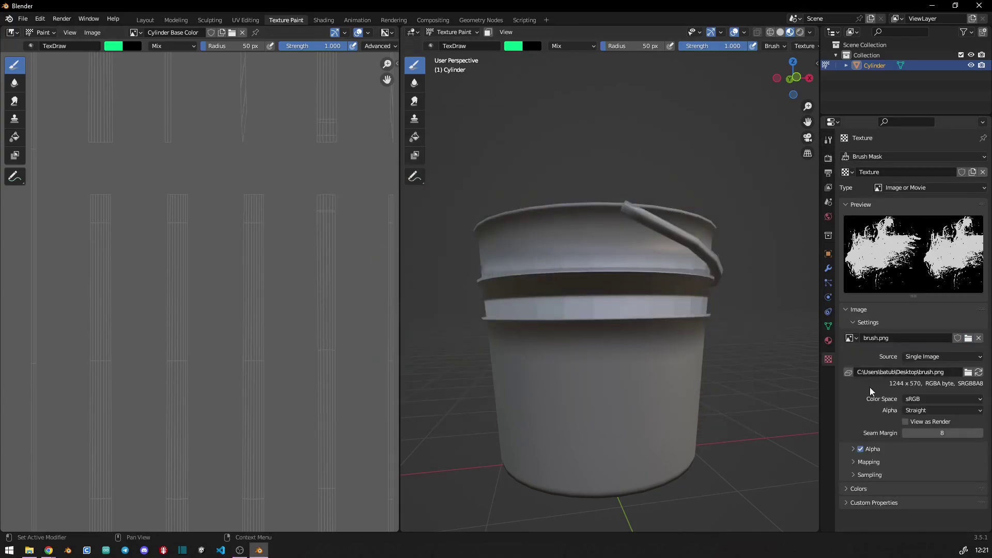
- Set Mask Mapping to View Plane with random angle, and widen the 3D view over the image editor
click(828, 140)
scroll(853, 337, down, 8)
click(918, 353)
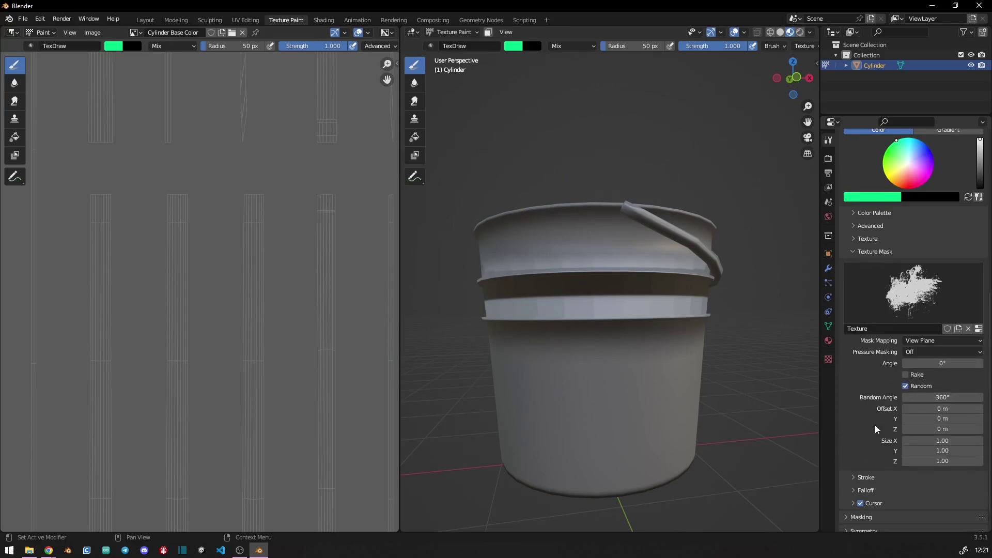
scroll(915, 362, down, 3)
middle_drag(666, 333, 455, 331)
drag(400, 334, 107, 334)
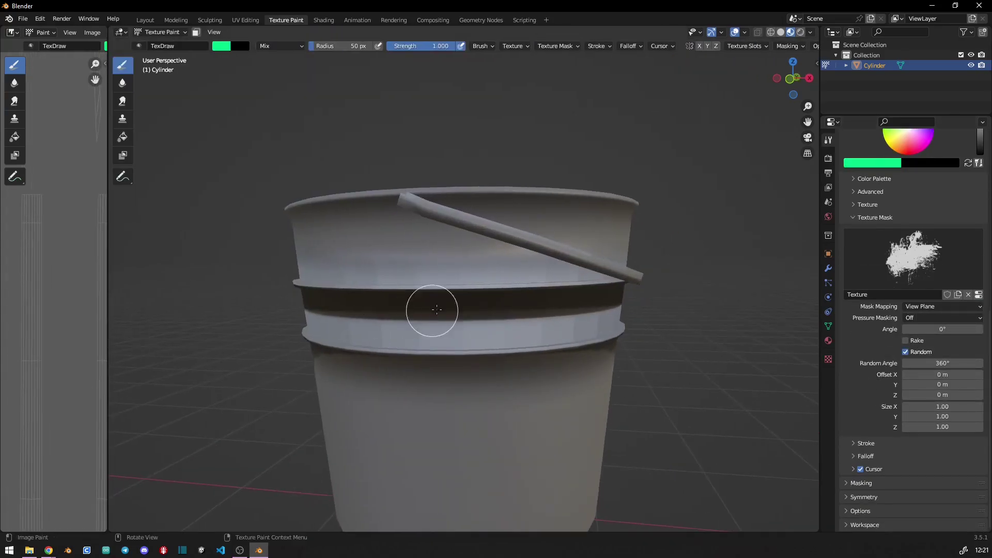
scroll(437, 346, down, 3)
- Sample the bucket's grey surface as the brush colour with the eyedropper
scroll(516, 362, down, 1)
right_click(571, 332)
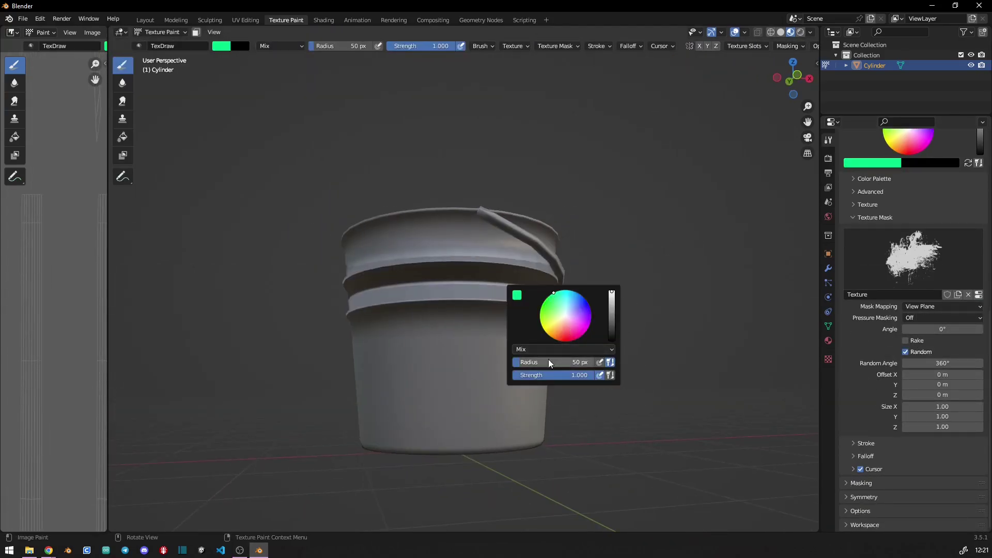
key(s)
right_click(523, 366)
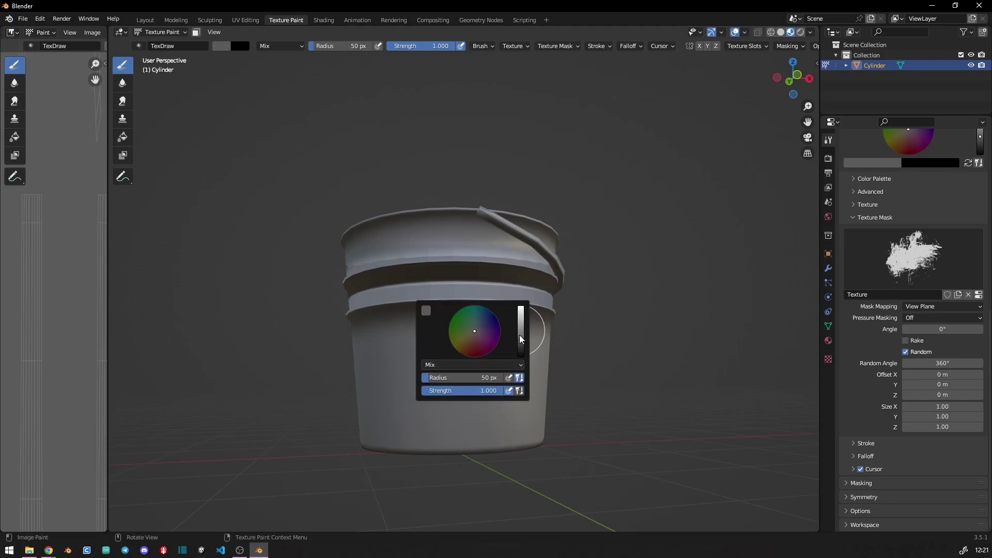
- Orbit around the bucket, swinging the handle behind, and look down into it
middle_drag(595, 375, 500, 402)
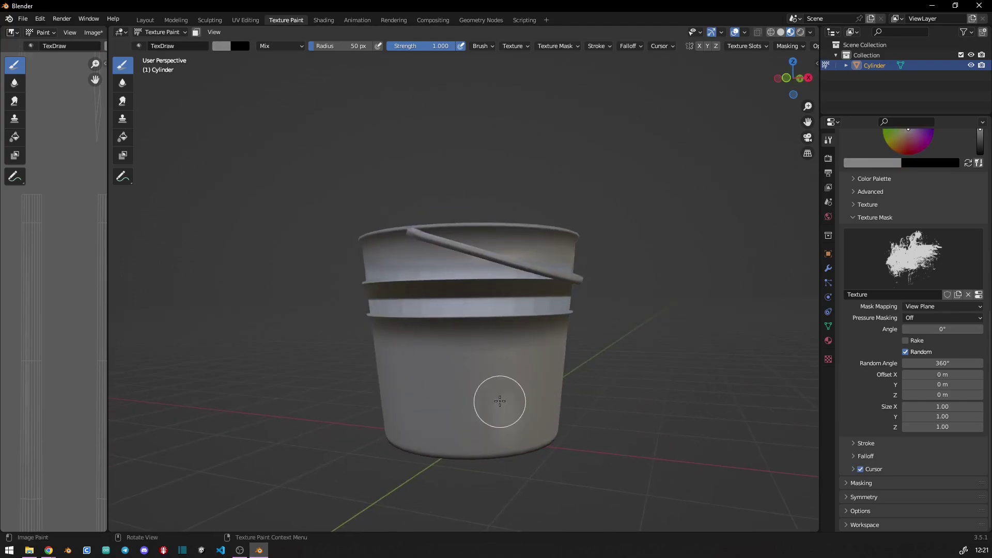
middle_drag(522, 445, 443, 380)
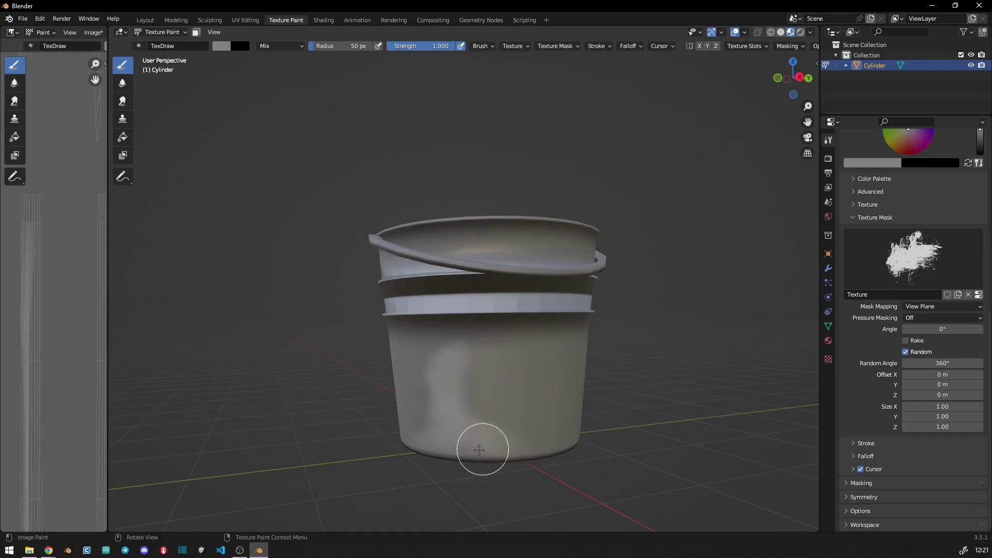
mouse_move(540, 441)
middle_down()
mouse_move(463, 437)
mouse_move(540, 456)
mouse_move(463, 438)
mouse_move(430, 443)
middle_up()
mouse_move(537, 329)
middle_down()
mouse_move(461, 326)
mouse_move(449, 303)
mouse_move(417, 330)
middle_up()
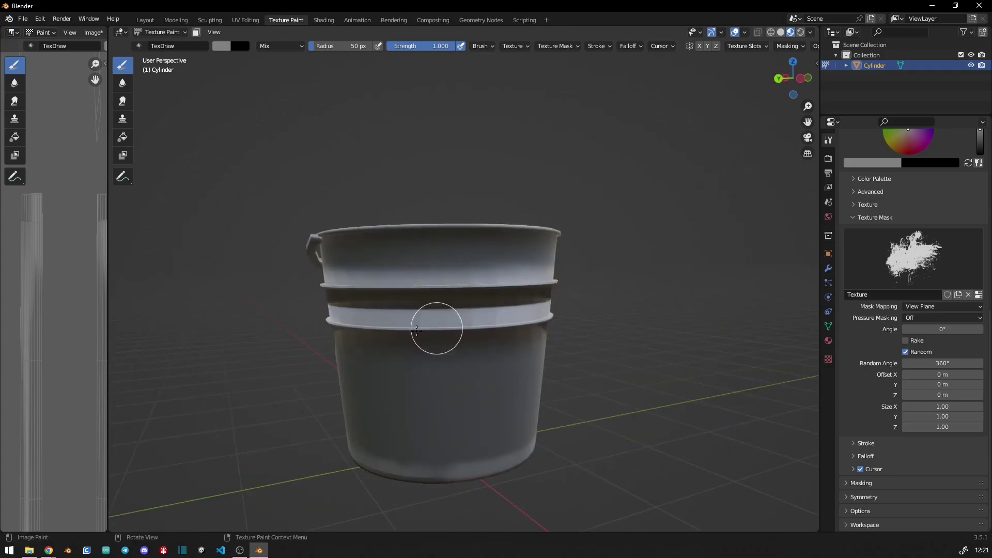
middle_drag(564, 319, 380, 292)
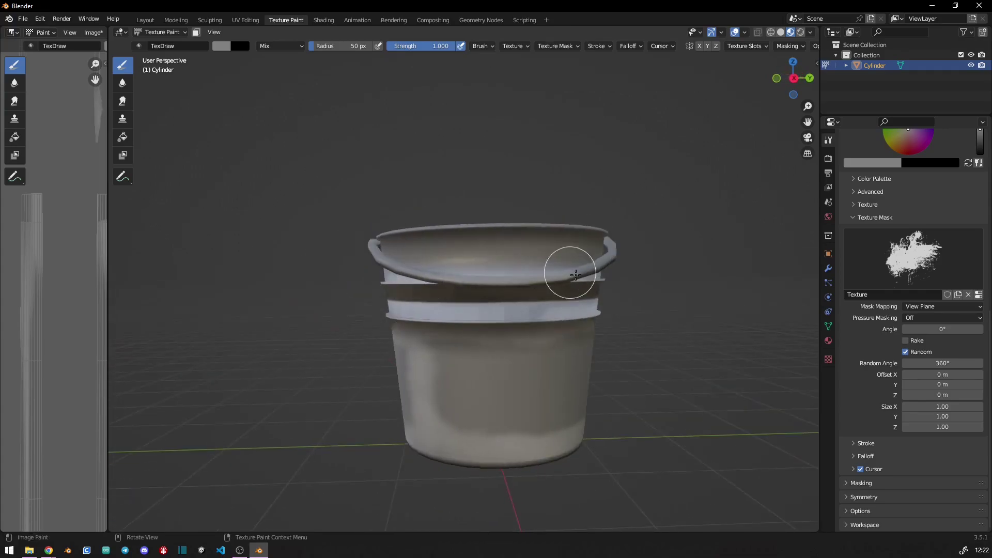
mouse_move(576, 274)
middle_down()
mouse_move(565, 288)
mouse_move(366, 293)
middle_up()
middle_drag(503, 331, 483, 327)
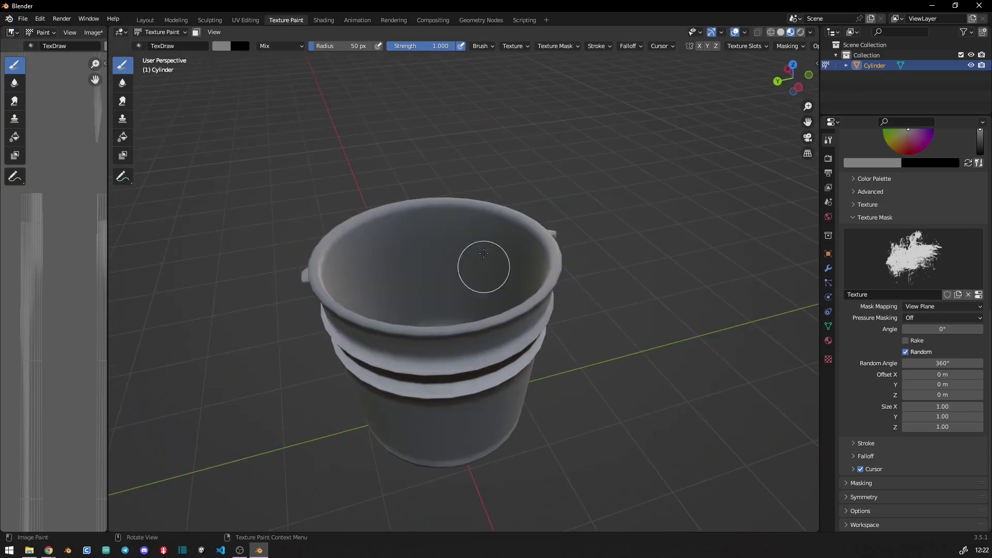
- Reduce the brush radius to 20 px and tilt the view down into the bucket
right_click(442, 293)
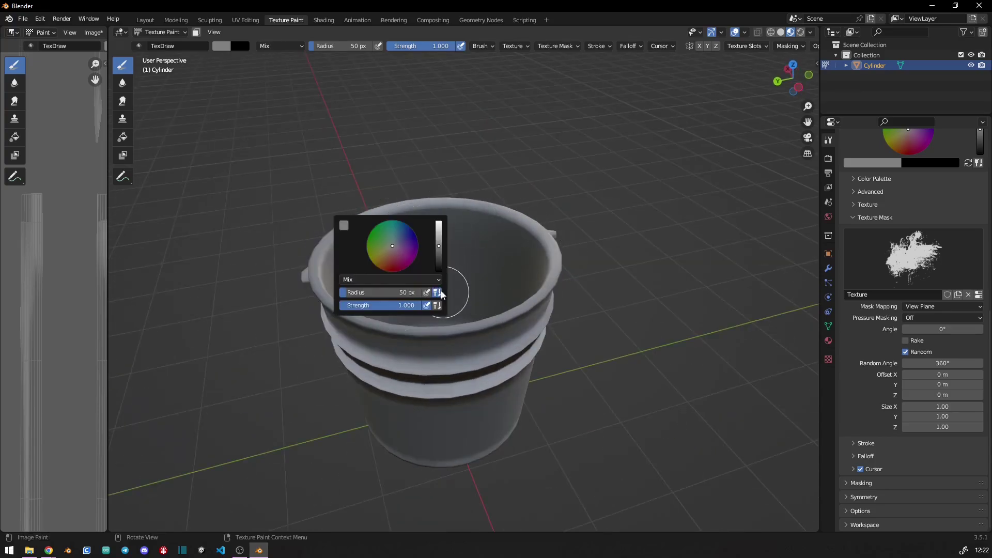
text(20)
key(Return)
middle_drag(523, 250, 408, 330)
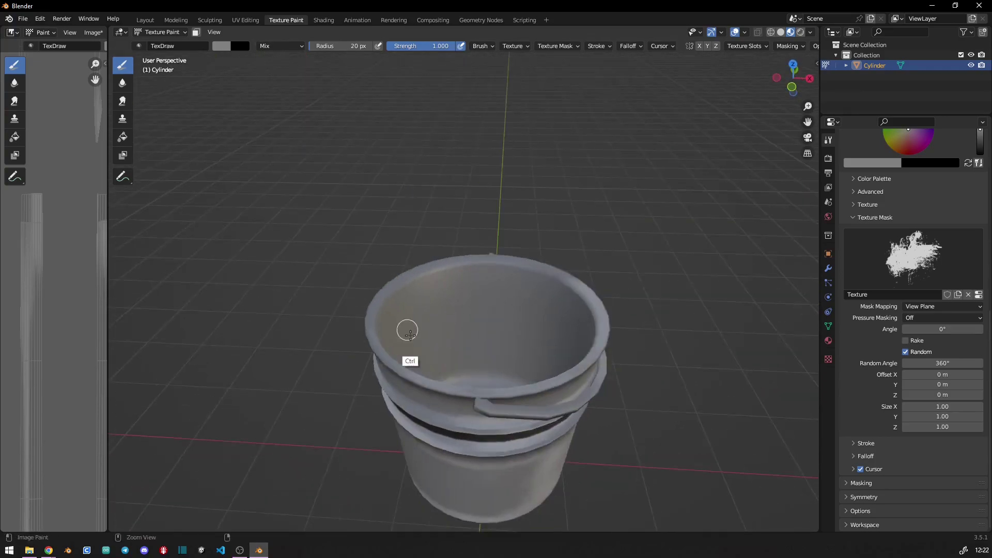
scroll(536, 247, up, 5)
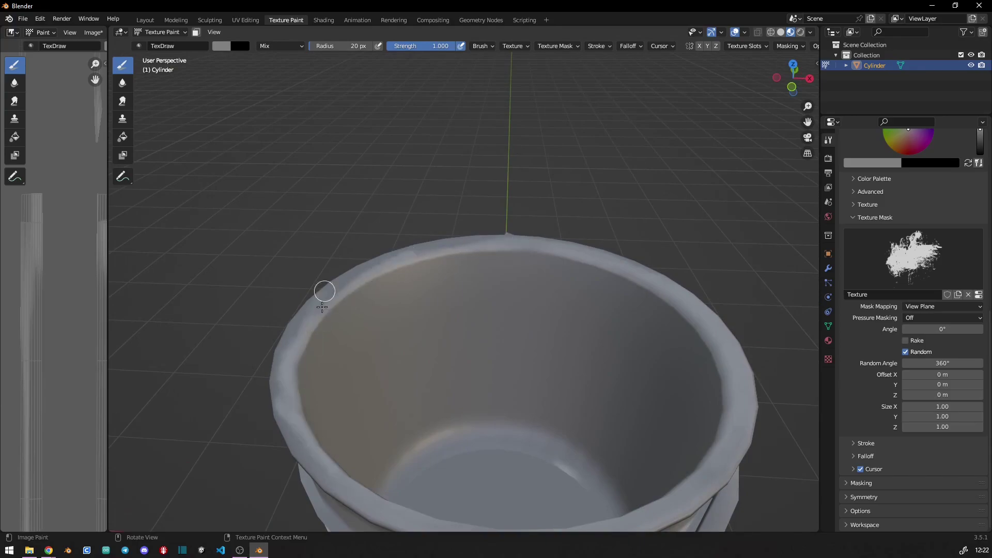
scroll(431, 335, down, 4)
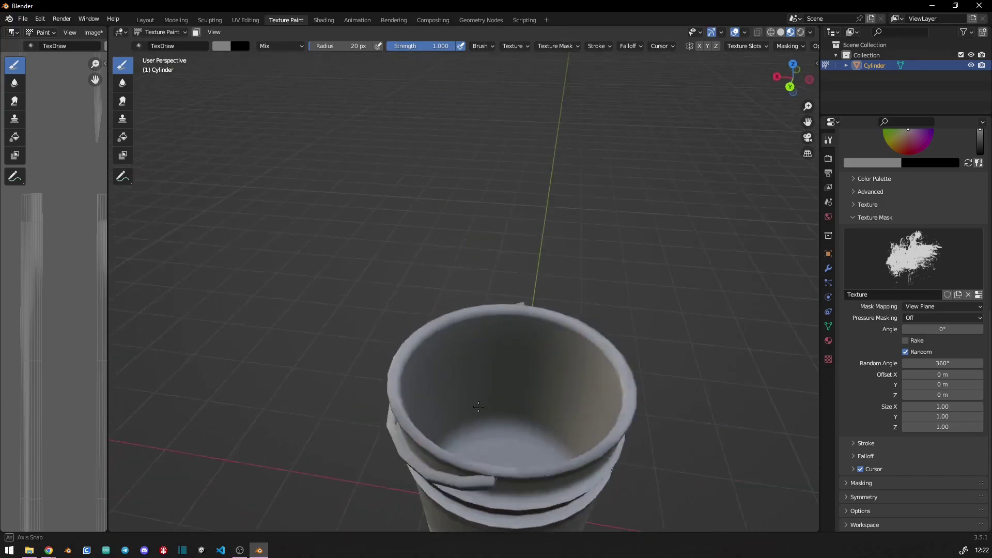
middle_drag(431, 334, 566, 367)
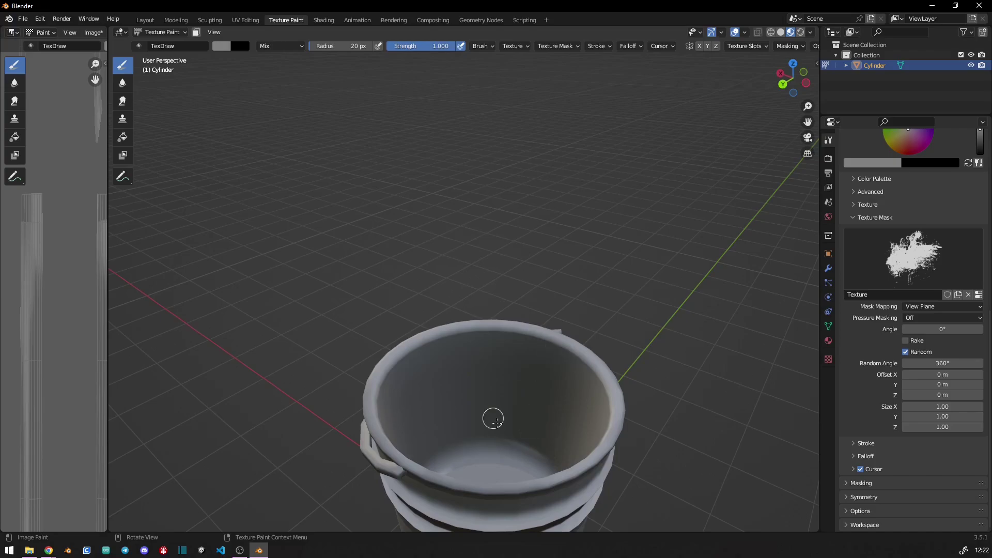
mouse_move(493, 419)
middle_down()
mouse_move(486, 429)
mouse_move(488, 317)
middle_up()
scroll(440, 420, down, 2)
scroll(488, 316, up, 4)
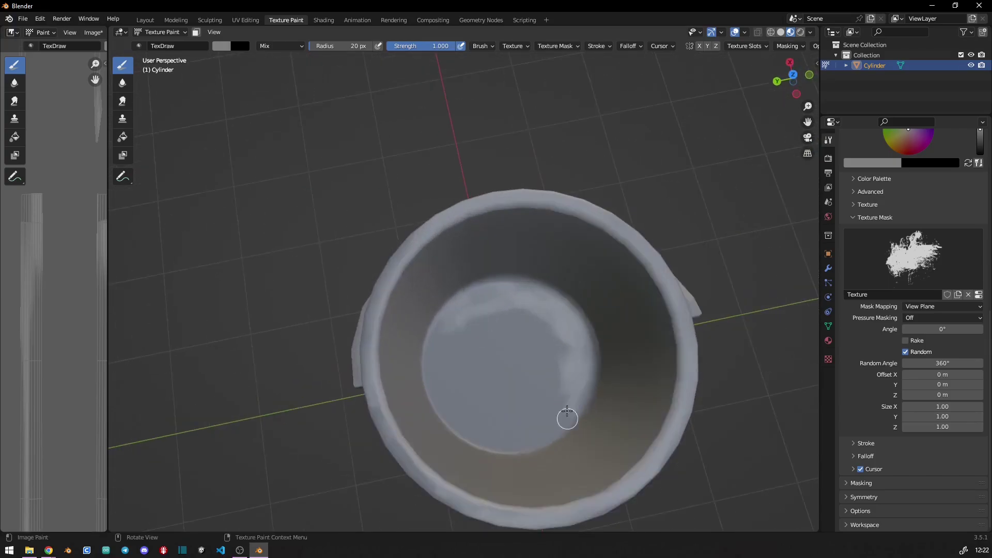
- Paint lighter grey over the bucket's inner floor, then turn the bucket to inspect it
drag(444, 380, 561, 429)
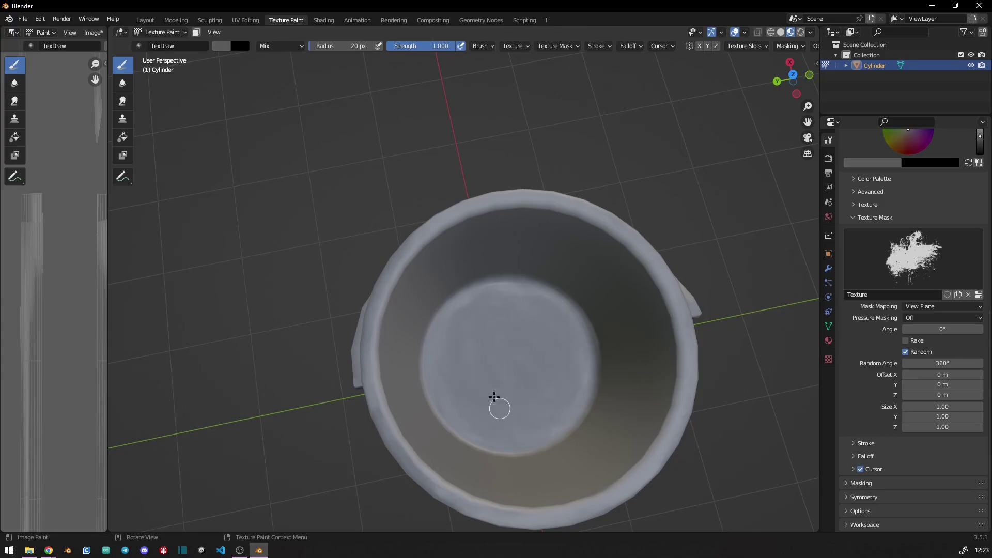
mouse_move(494, 397)
middle_down()
mouse_move(516, 343)
mouse_move(491, 346)
middle_up()
mouse_move(561, 328)
middle_down()
mouse_move(536, 348)
mouse_move(391, 333)
mouse_move(443, 332)
mouse_move(438, 310)
mouse_move(411, 401)
mouse_move(416, 388)
mouse_move(533, 454)
mouse_move(430, 432)
mouse_move(538, 460)
mouse_move(413, 439)
middle_up()
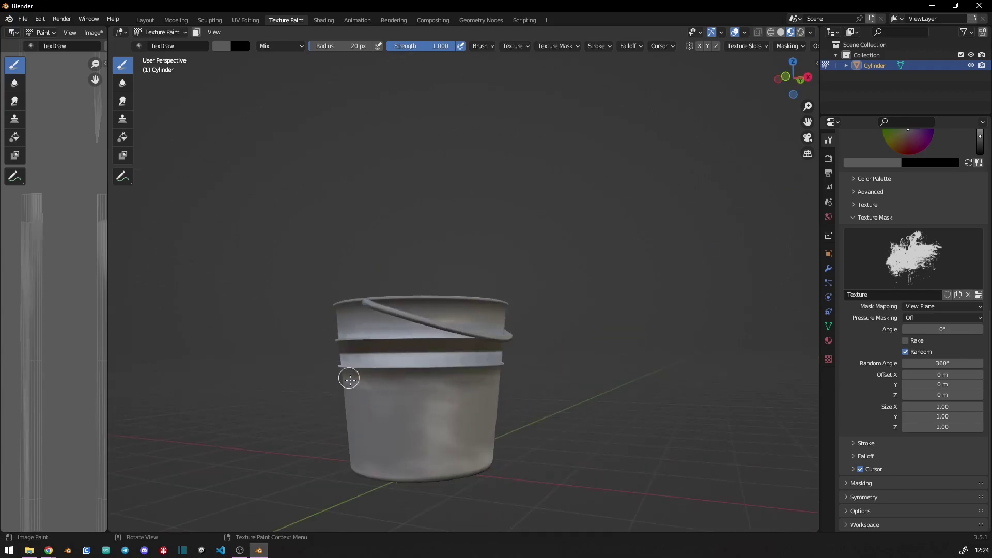
mouse_move(349, 379)
middle_down()
mouse_move(499, 376)
mouse_move(466, 394)
mouse_move(415, 387)
mouse_move(455, 367)
mouse_move(432, 383)
middle_up()
mouse_move(418, 430)
middle_down()
mouse_move(393, 415)
mouse_move(434, 420)
mouse_move(465, 399)
mouse_move(533, 393)
middle_up()
- Sample a darker grey from the bucket and bring up the brush colour options
key(s)
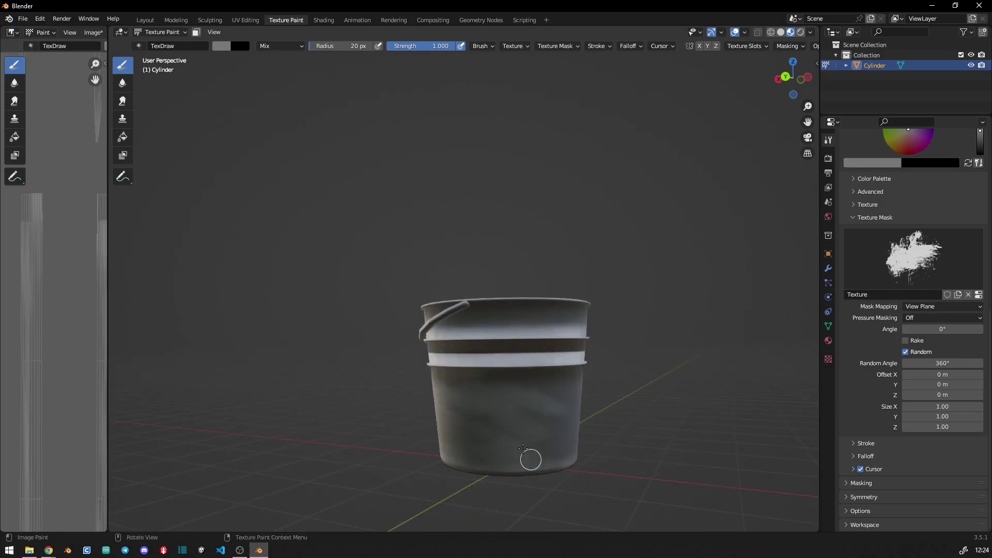
middle_drag(522, 447, 504, 481)
middle_drag(473, 429, 434, 399)
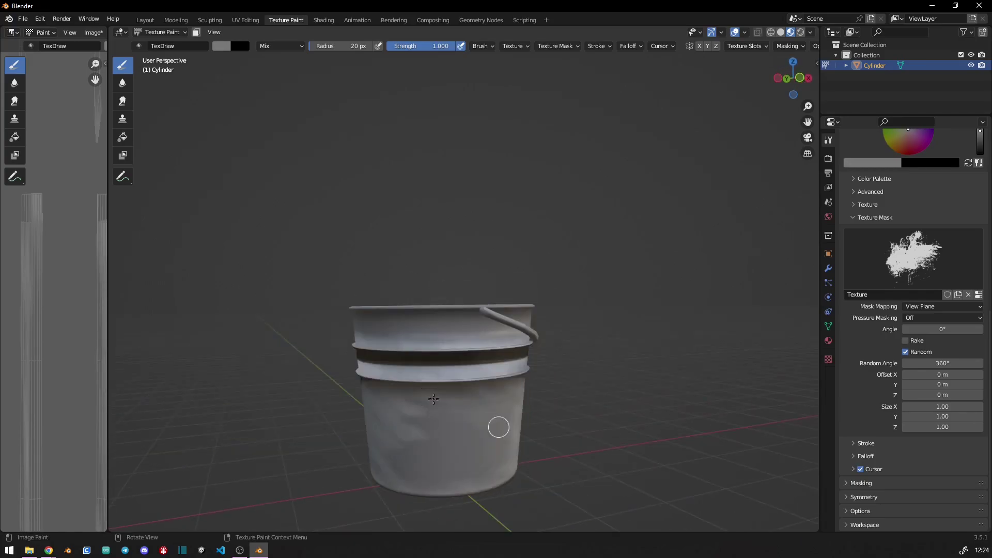
mouse_move(490, 481)
middle_down()
mouse_move(400, 420)
mouse_move(522, 399)
mouse_move(500, 412)
middle_up()
key(s)
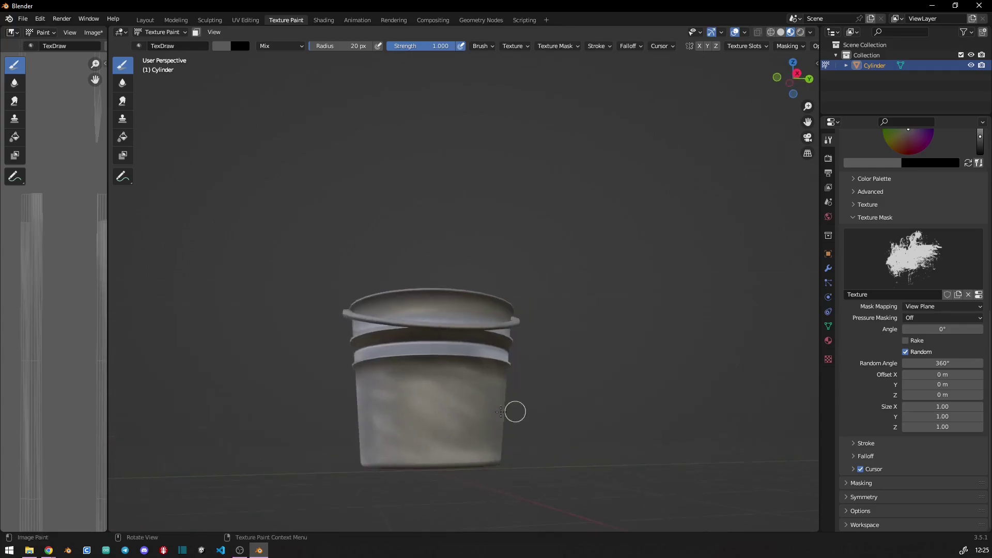
middle_drag(421, 422, 500, 415)
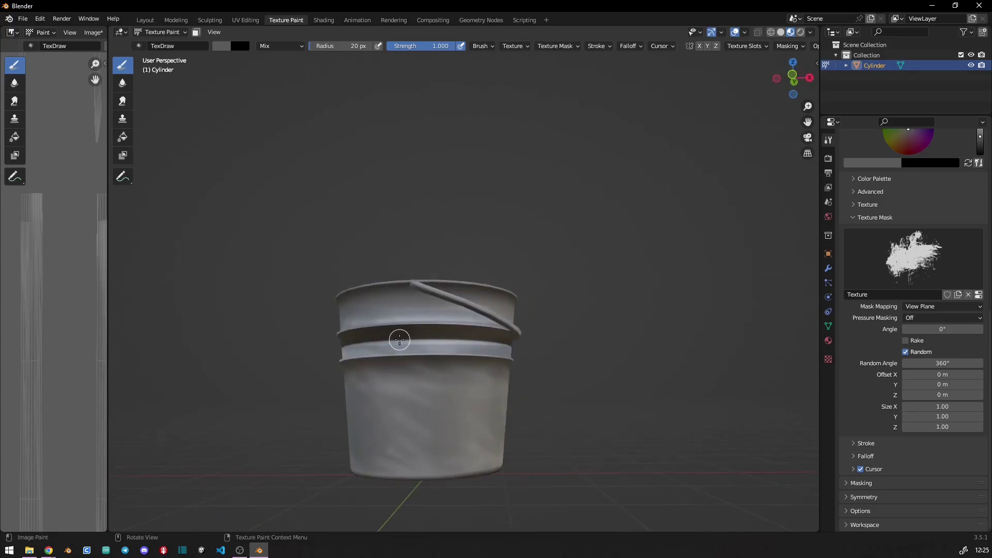
right_click(399, 339)
- Set the paint colour to black and paint dark grime onto the bucket's outer wall
right_click(367, 318)
drag(444, 351, 446, 370)
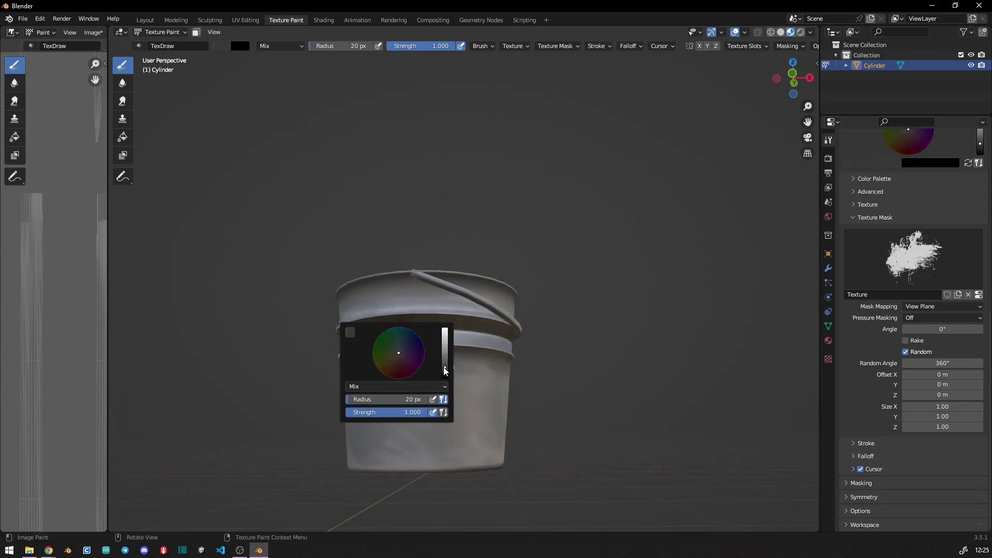
mouse_move(442, 421)
middle_down()
mouse_move(472, 416)
mouse_move(367, 424)
middle_up()
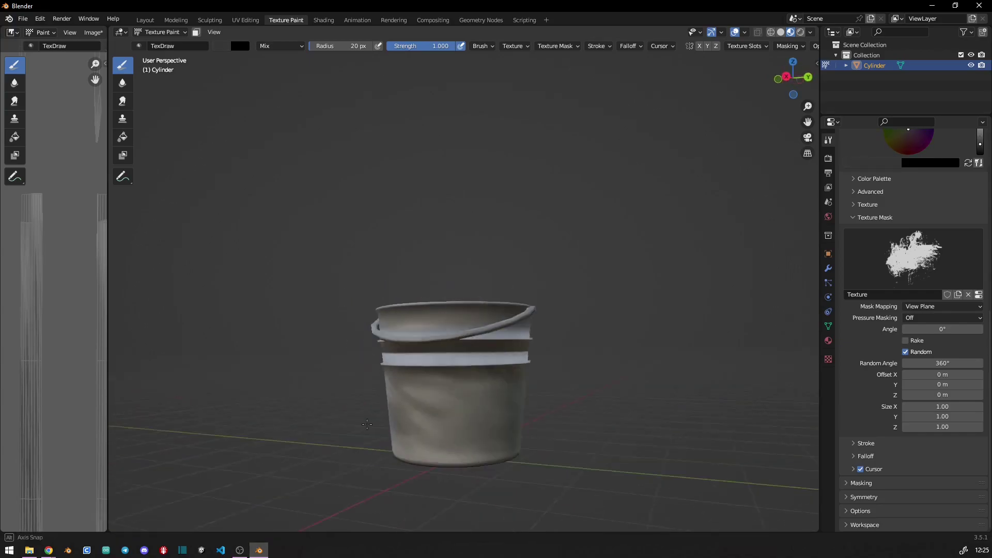
drag(455, 382, 496, 413)
middle_drag(496, 413, 493, 434)
drag(509, 431, 531, 388)
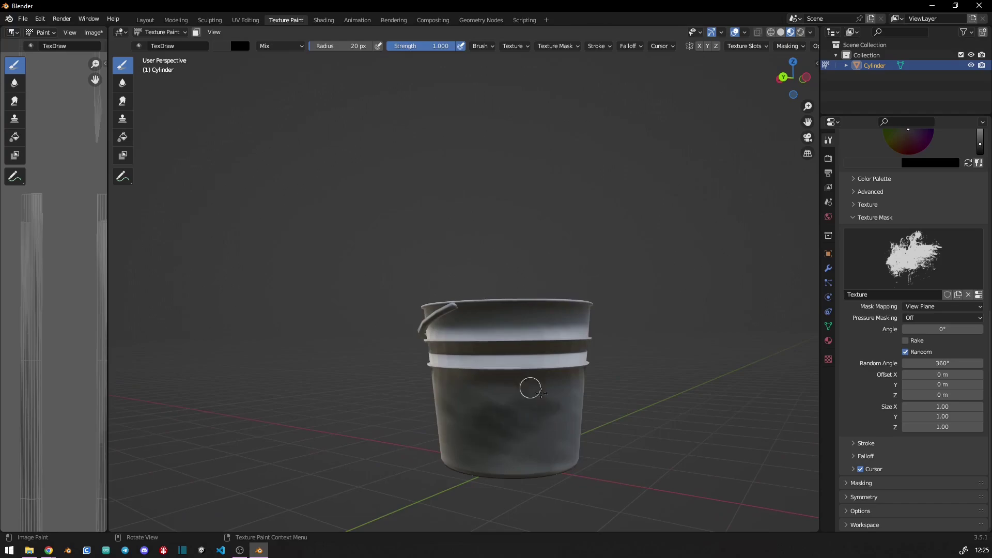
- Orbit to check the grime, sample a wall grey, and look down into the bucket
mouse_move(523, 446)
middle_down()
mouse_move(528, 407)
mouse_move(459, 420)
mouse_move(384, 407)
mouse_move(455, 396)
mouse_move(455, 378)
middle_up()
mouse_move(436, 411)
middle_down()
mouse_move(493, 401)
mouse_move(462, 397)
mouse_move(481, 453)
mouse_move(414, 386)
middle_up()
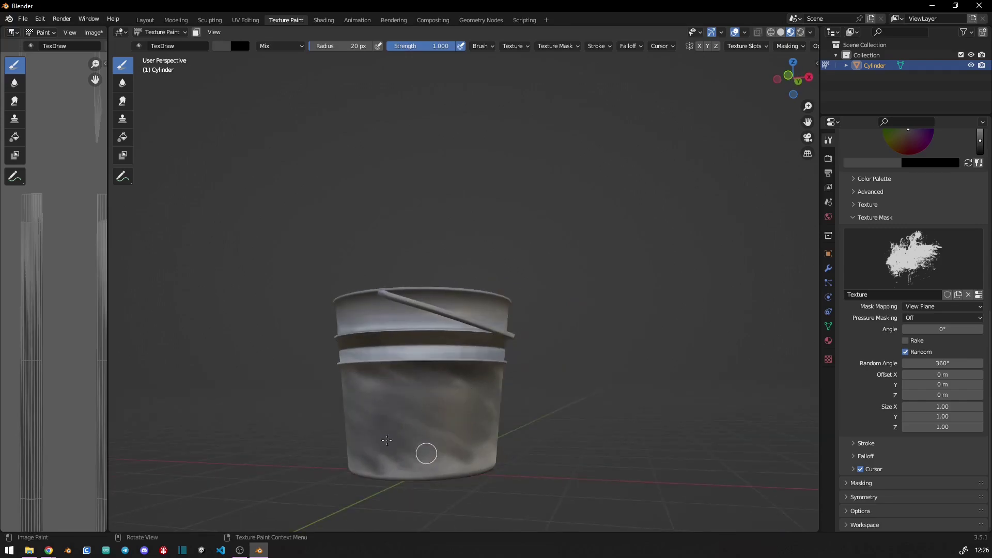
mouse_move(450, 425)
middle_down()
mouse_move(405, 424)
mouse_move(449, 443)
mouse_move(425, 419)
middle_up()
middle_drag(487, 336, 443, 467)
key(s)
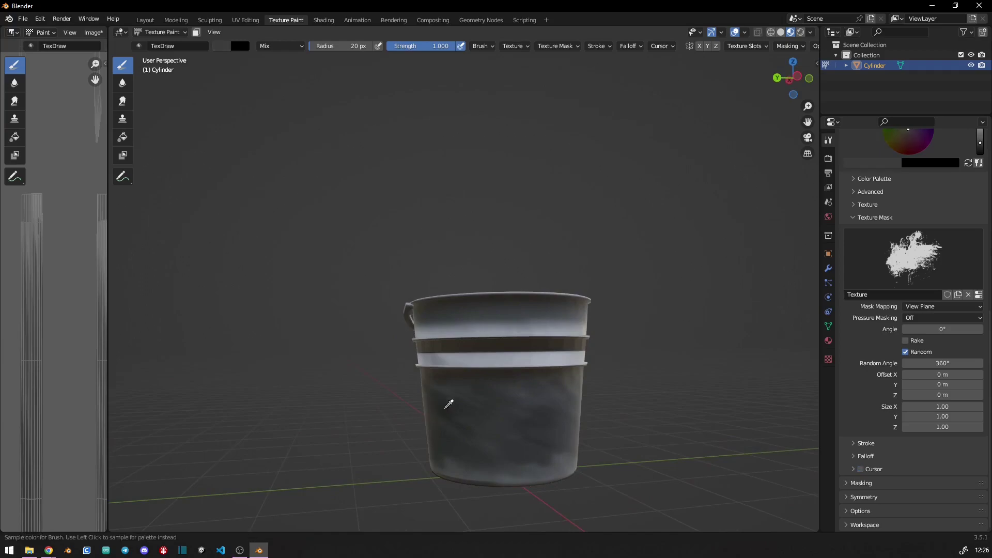
middle_drag(492, 298, 546, 320)
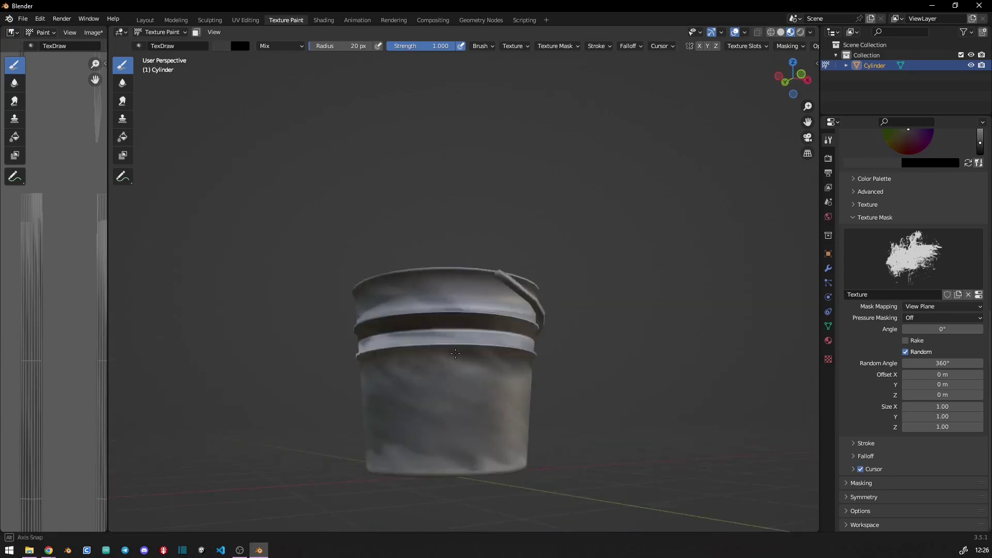
mouse_move(508, 351)
middle_down()
mouse_move(387, 322)
mouse_move(453, 332)
mouse_move(496, 297)
middle_up()
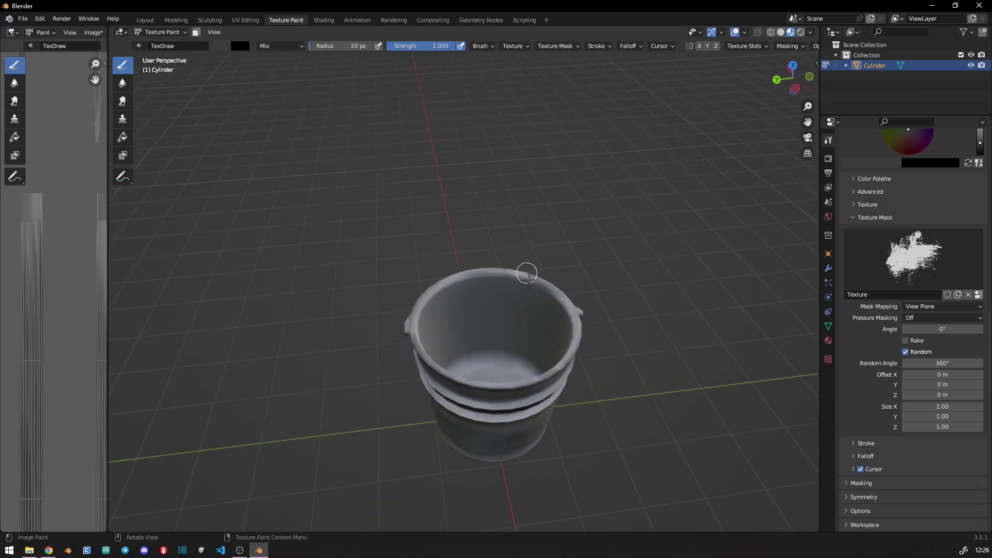
mouse_move(433, 358)
middle_down()
mouse_move(442, 272)
mouse_move(432, 354)
mouse_move(495, 427)
mouse_move(510, 331)
middle_up()
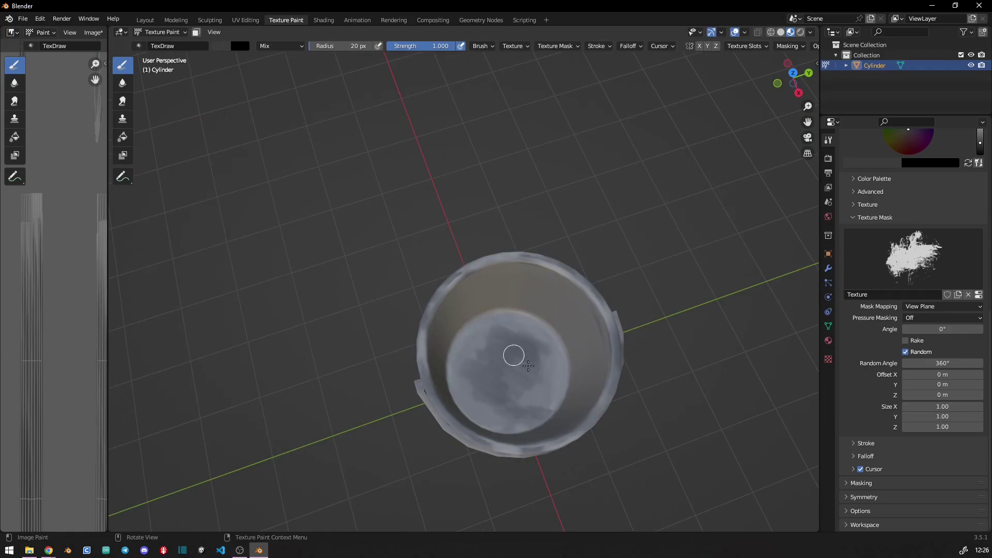
- Sample inner-floor colours until the paint colour is near-black
key(s)
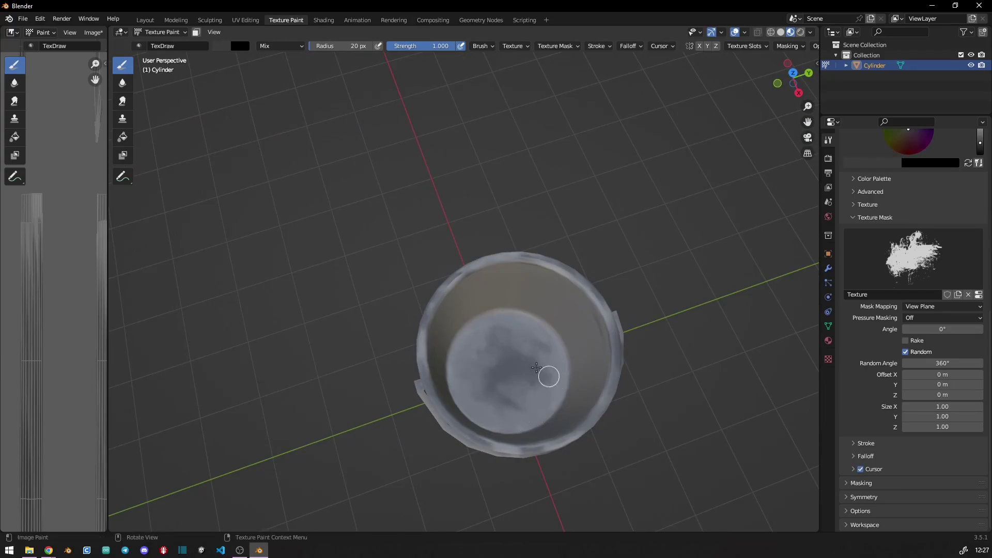
key(s)
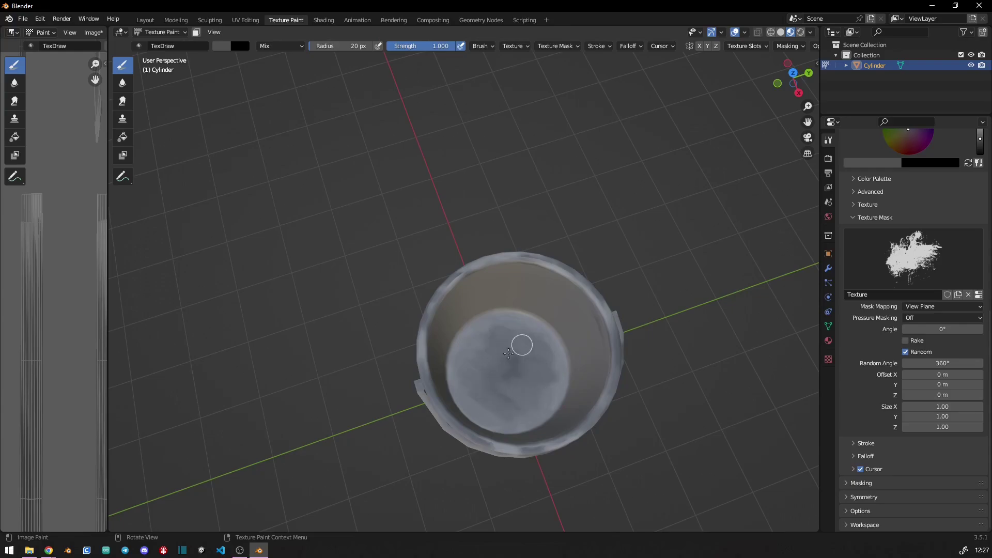
key(s)
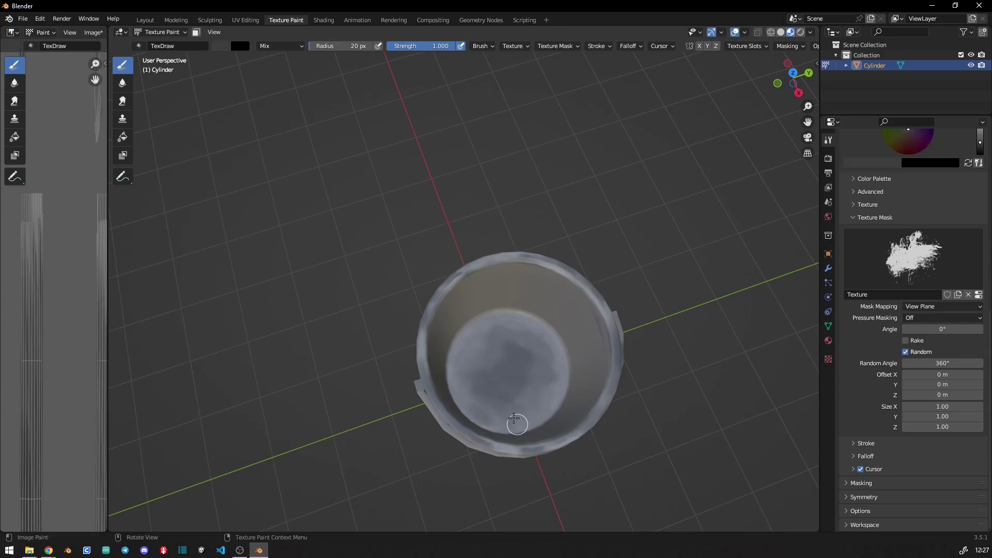
scroll(467, 349, down, 3)
middle_drag(467, 349, 421, 324)
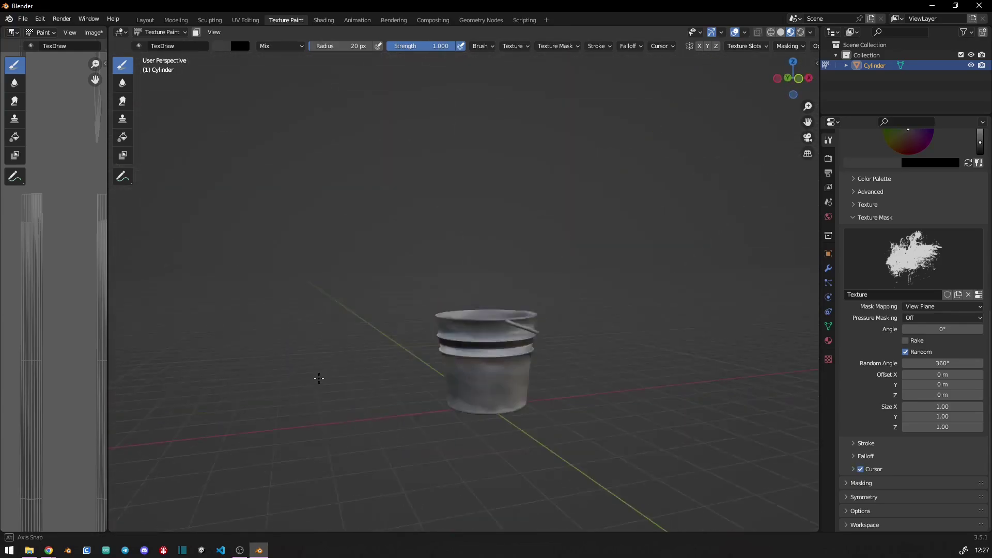
scroll(421, 324, up, 5)
- Orbit low around the bucket's rim, swinging the handle from side to side
mouse_move(443, 288)
middle_down()
mouse_move(516, 310)
mouse_move(534, 383)
mouse_move(416, 413)
mouse_move(548, 345)
middle_up()
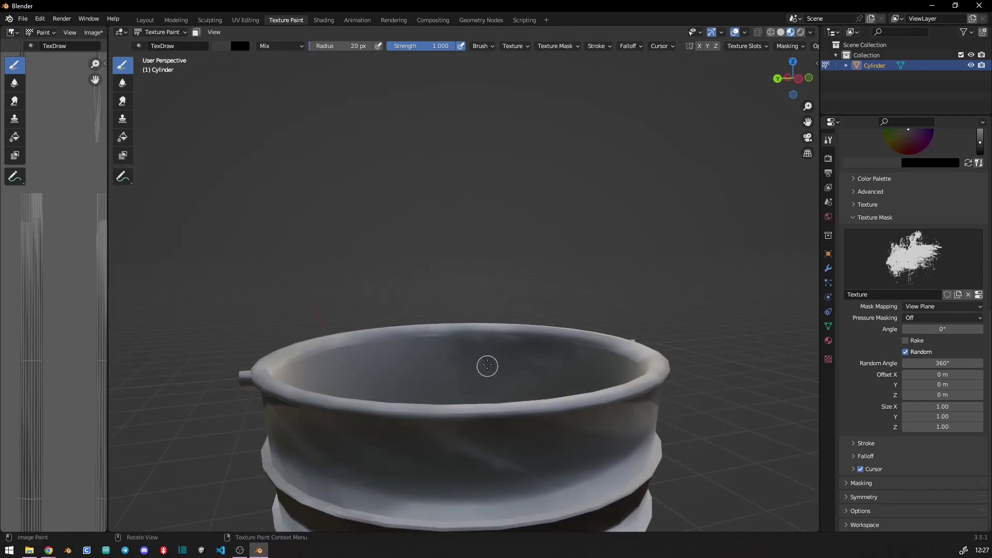
mouse_move(451, 361)
middle_down()
mouse_move(509, 378)
mouse_move(563, 333)
middle_up()
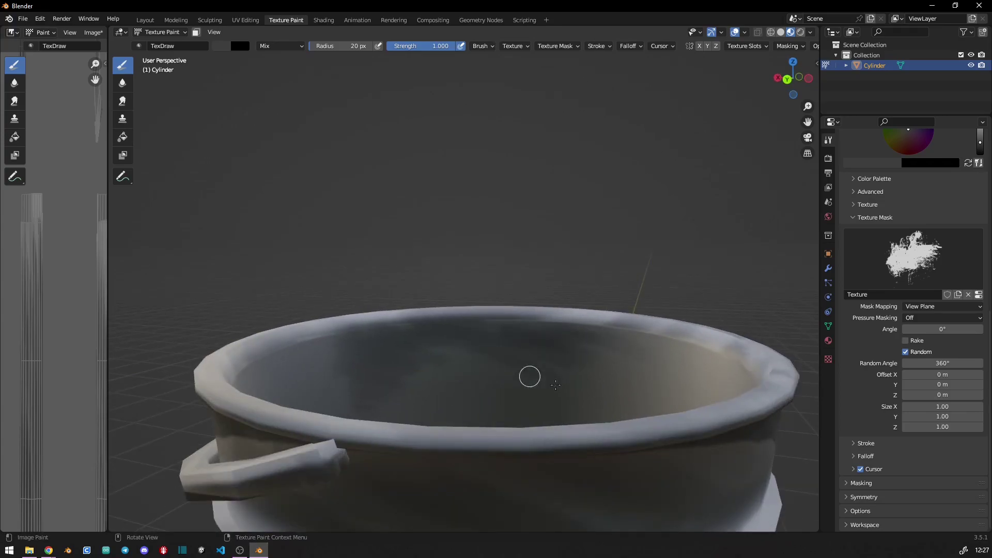
middle_drag(555, 385, 512, 380)
middle_drag(442, 346, 667, 342)
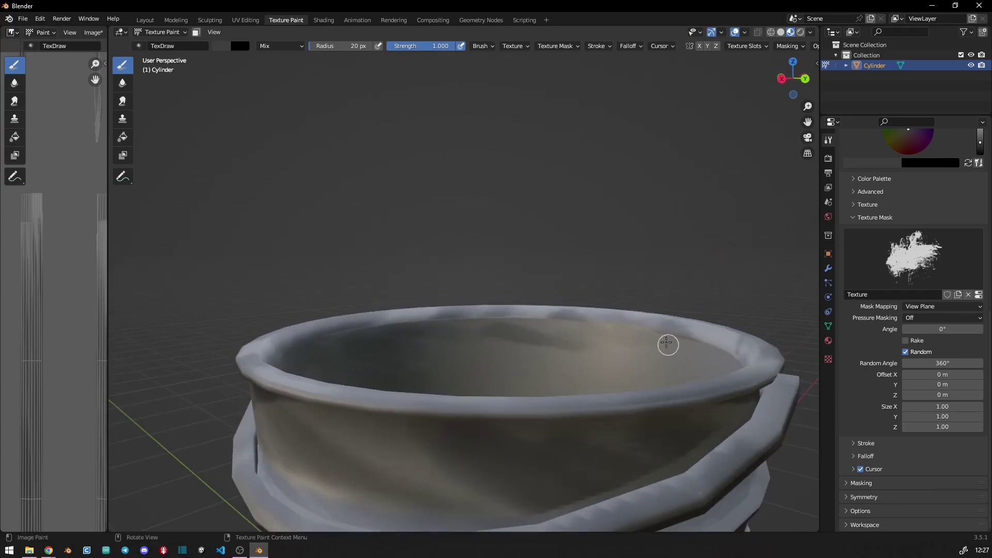
middle_drag(473, 360, 549, 361)
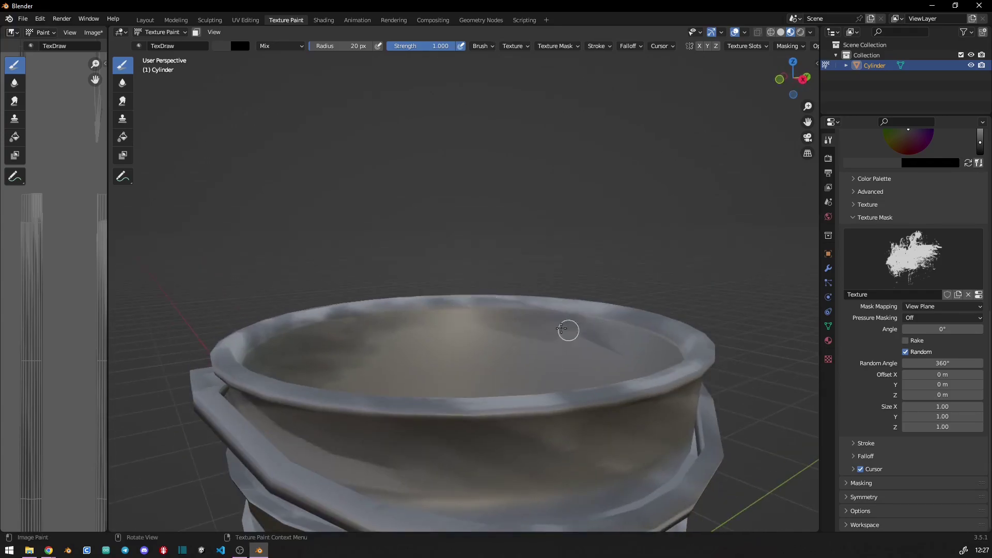
middle_drag(471, 384, 567, 336)
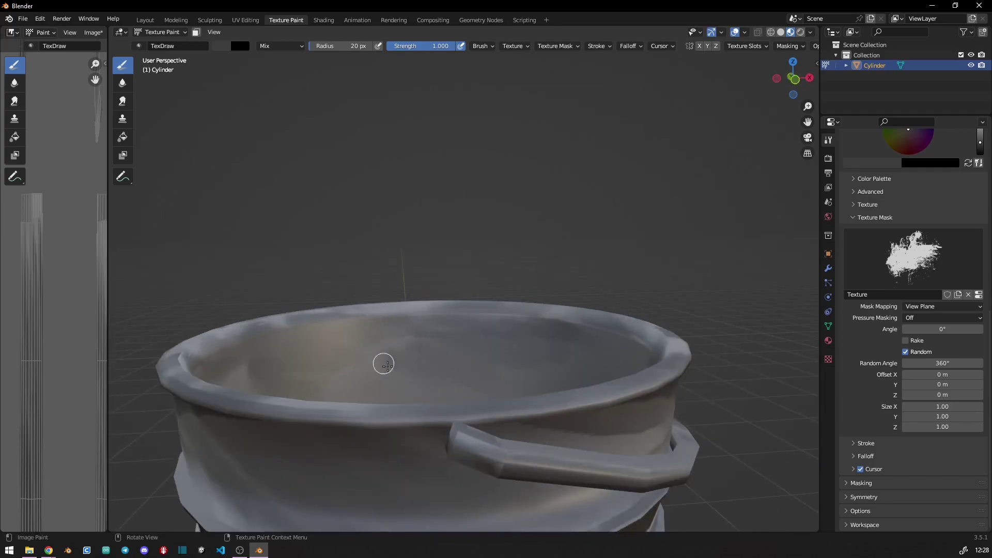
mouse_move(381, 360)
middle_down()
mouse_move(469, 363)
mouse_move(570, 331)
middle_up()
- Zoom in close on the rim and inner wall and bring up the brush settings
scroll(468, 362, up, 3)
scroll(444, 356, up, 2)
scroll(423, 349, up, 2)
middle_drag(462, 431, 460, 469)
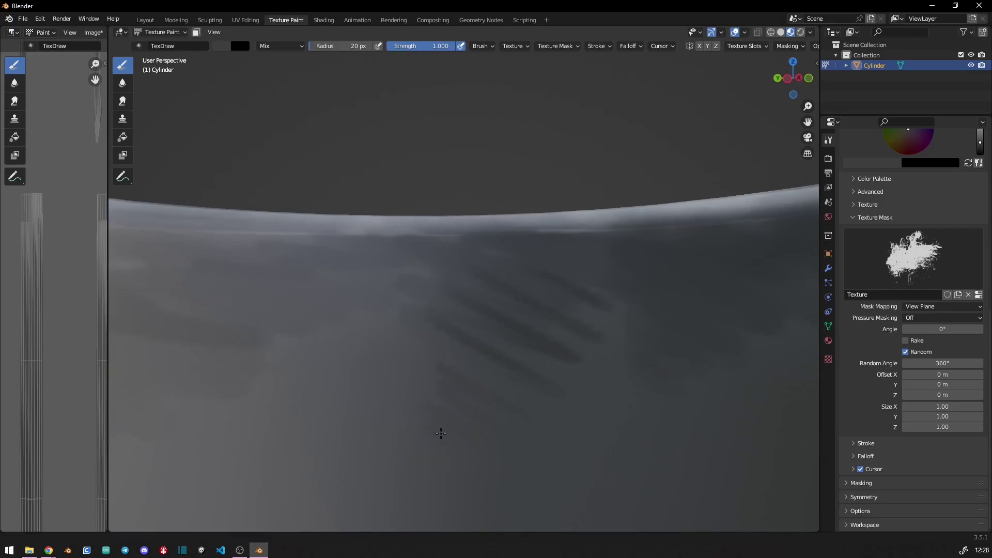
middle_drag(449, 330, 423, 360)
scroll(423, 360, down, 2)
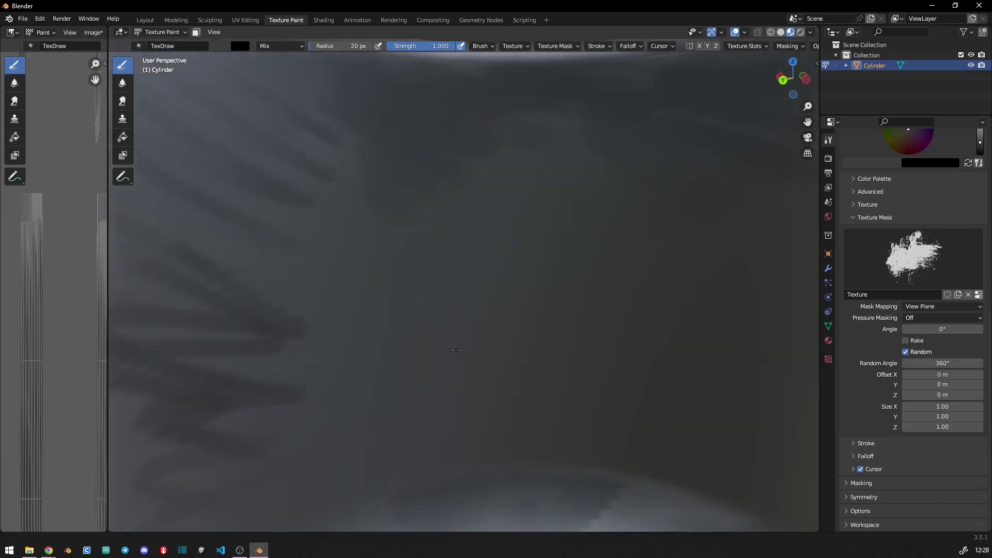
scroll(473, 161, down, 2)
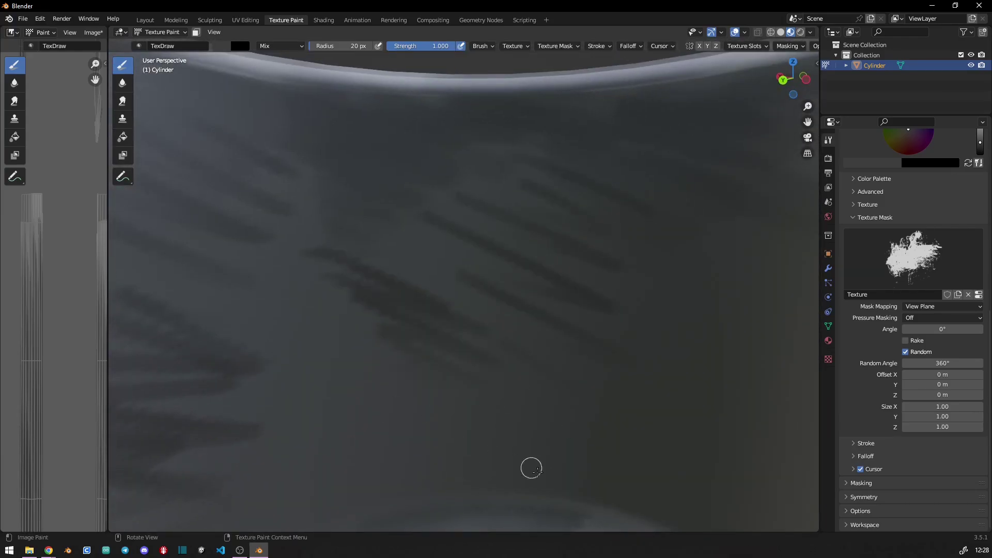
right_click(422, 253)
- Enlarge the brush to a 132 px radius and paint dark grime streaks on the wall
drag(429, 307, 438, 307)
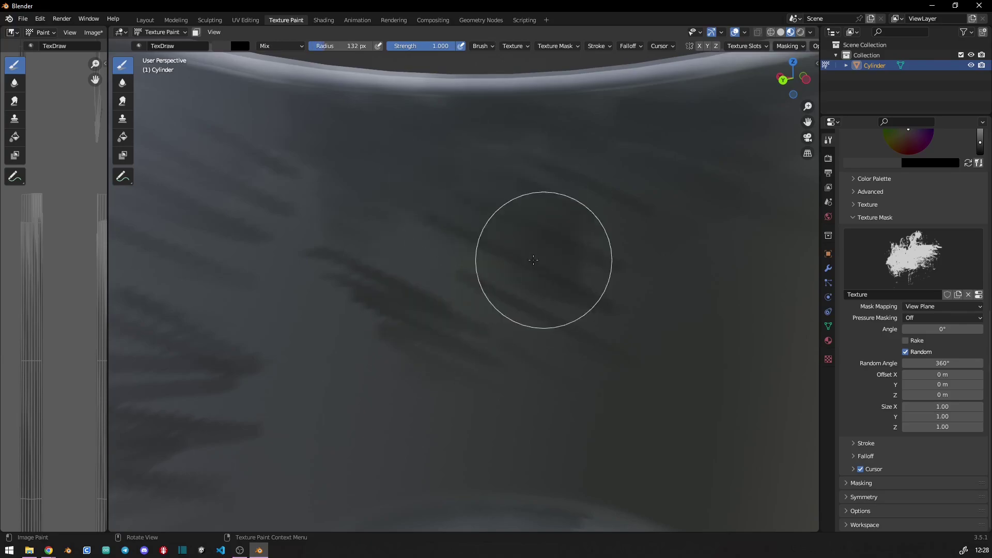
drag(542, 255, 545, 445)
mouse_move(593, 219)
middle_down()
mouse_move(600, 332)
mouse_move(549, 261)
middle_up()
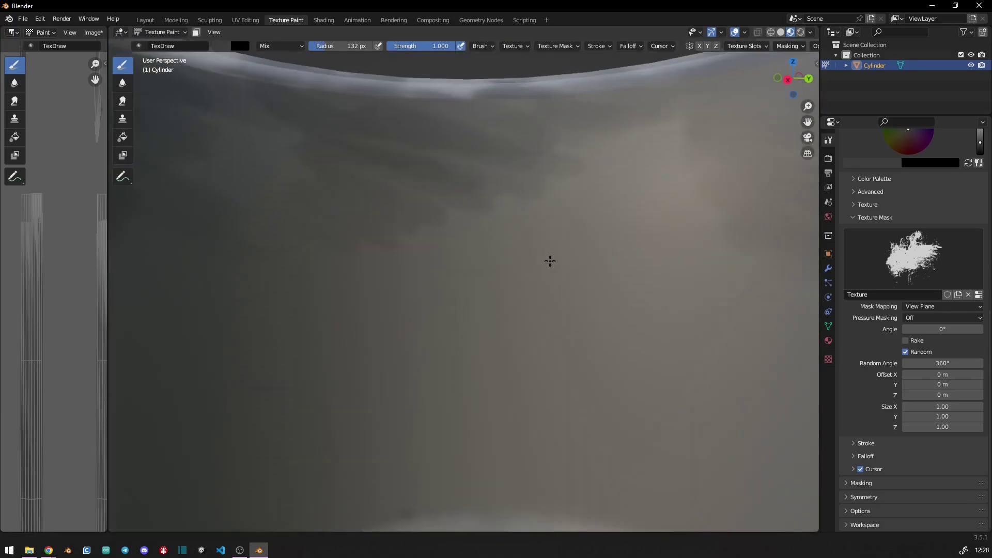
drag(549, 261, 532, 380)
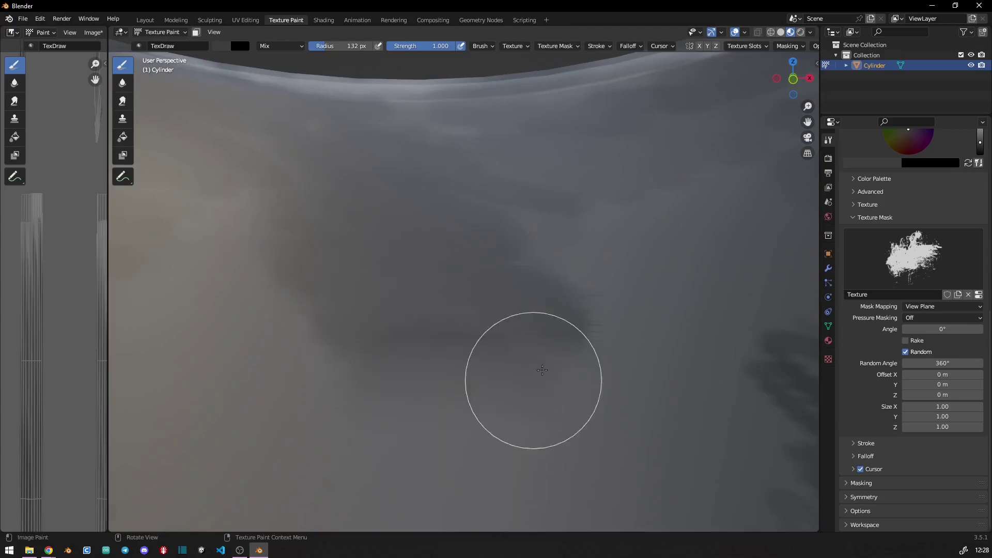
middle_drag(531, 381, 517, 361)
drag(517, 361, 480, 409)
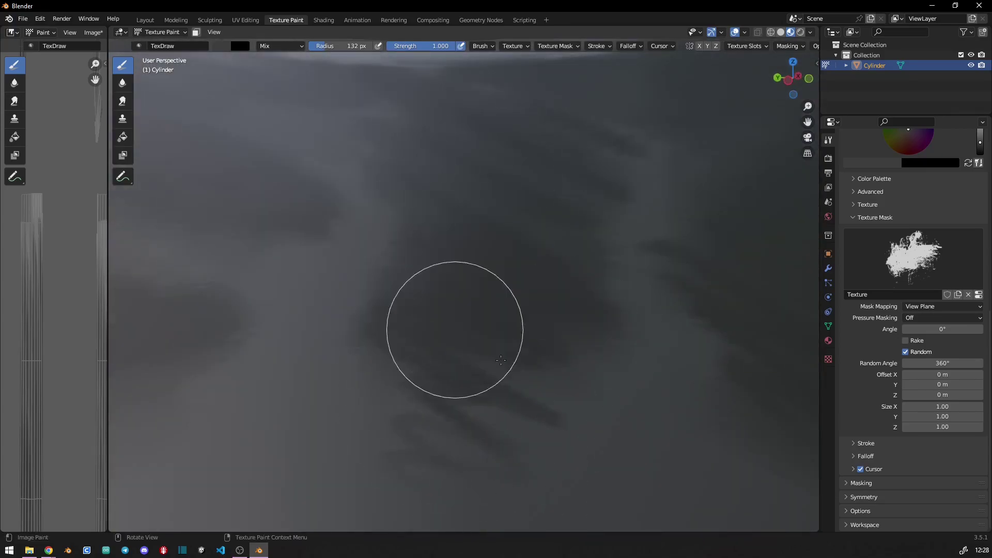
- Inspect the painted rim and interior from several angles, then widen the texture image panel
mouse_move(463, 409)
shift+middle_down()
mouse_move(468, 331)
mouse_move(441, 398)
shift+middle_up()
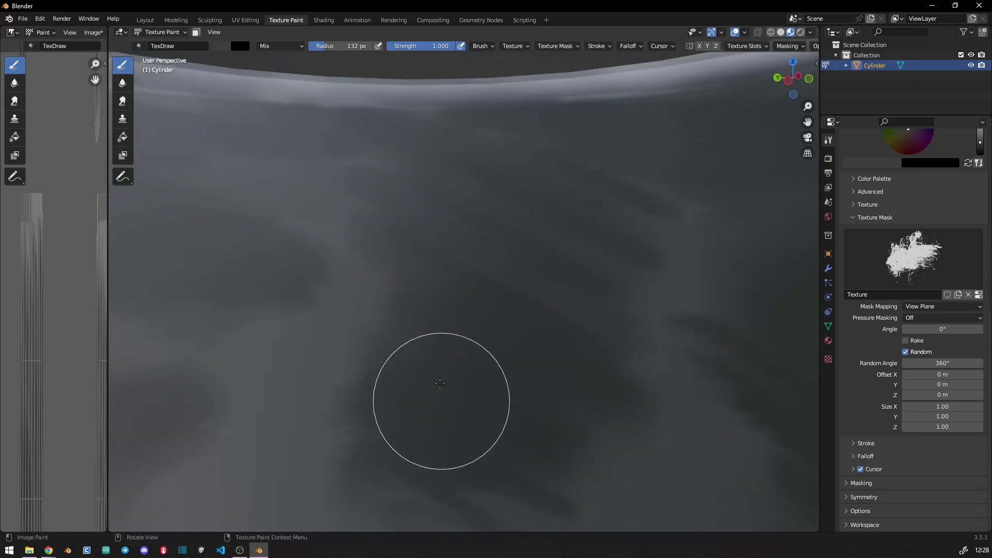
middle_drag(359, 297, 482, 266)
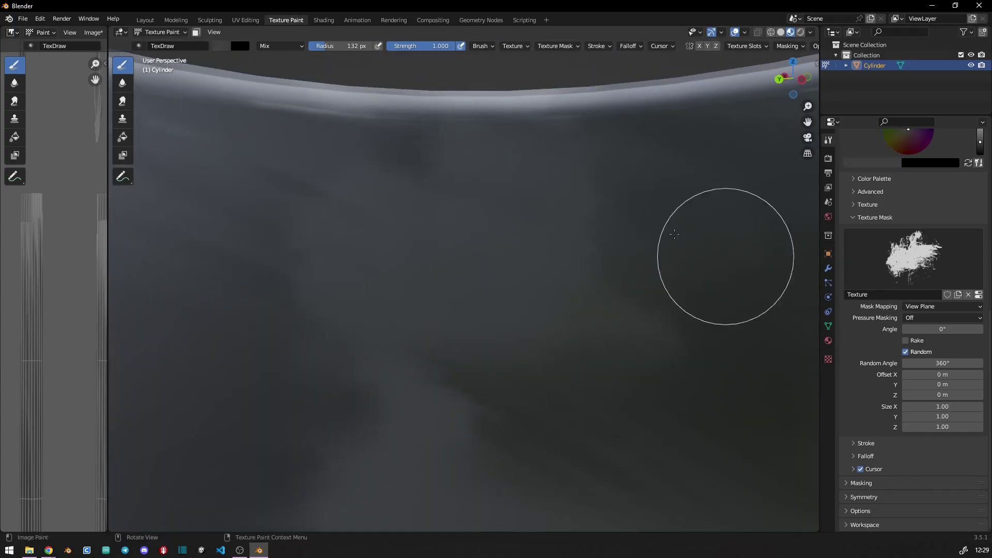
mouse_move(569, 514)
shift+middle_down()
mouse_move(505, 353)
mouse_move(487, 376)
shift+middle_up()
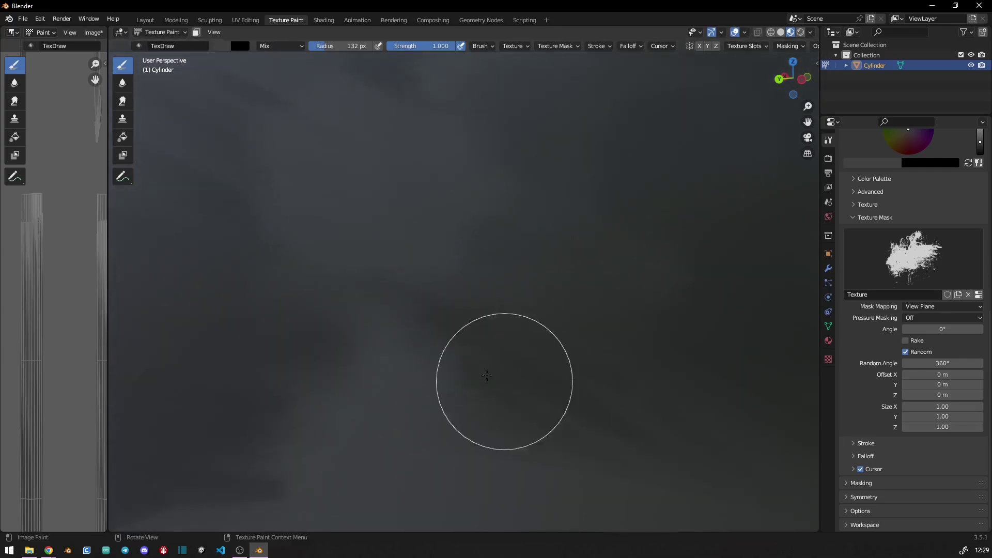
middle_drag(471, 326, 427, 169)
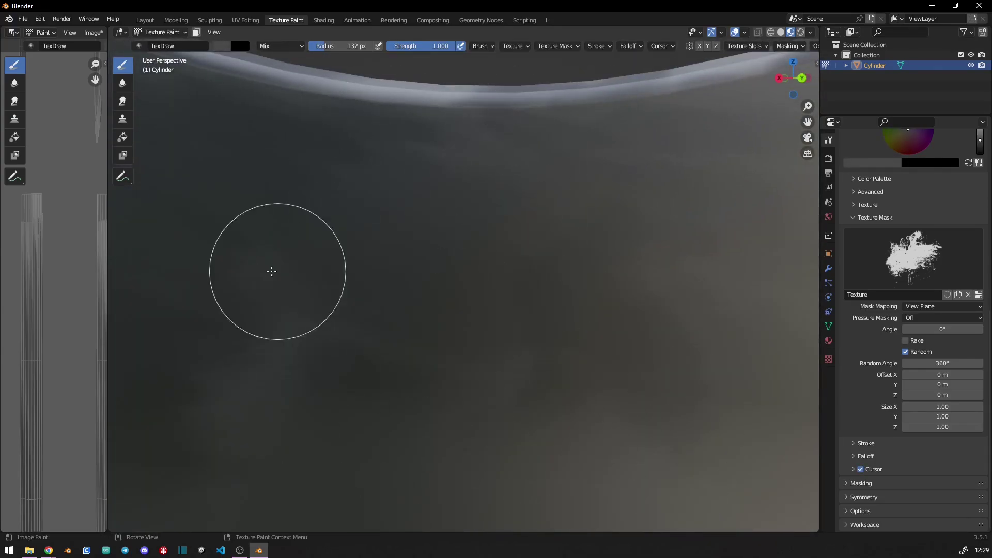
middle_drag(580, 345, 538, 380)
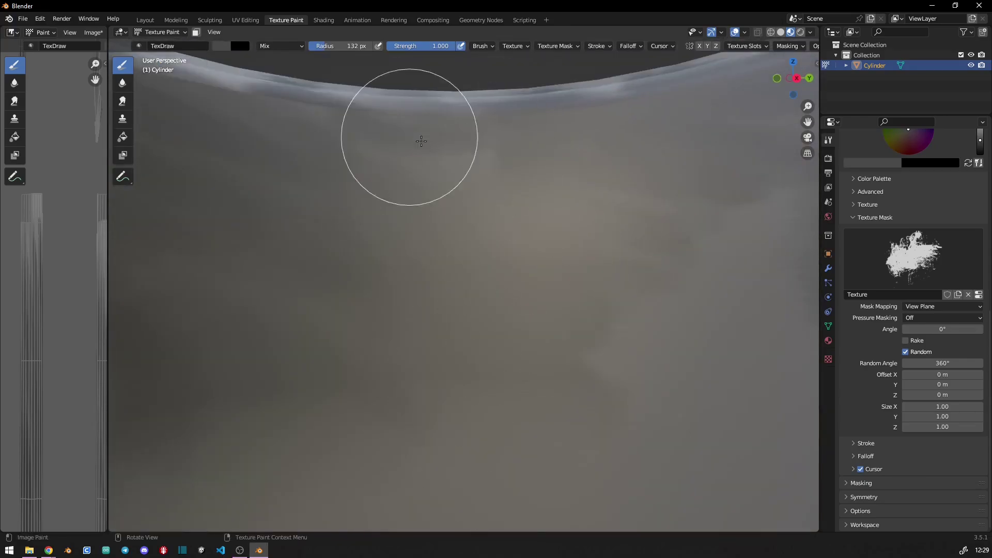
middle_drag(416, 137, 567, 285)
mouse_move(465, 432)
middle_down()
mouse_move(586, 310)
mouse_move(472, 405)
mouse_move(442, 293)
middle_up()
scroll(442, 293, down, 6)
middle_drag(387, 378, 392, 232)
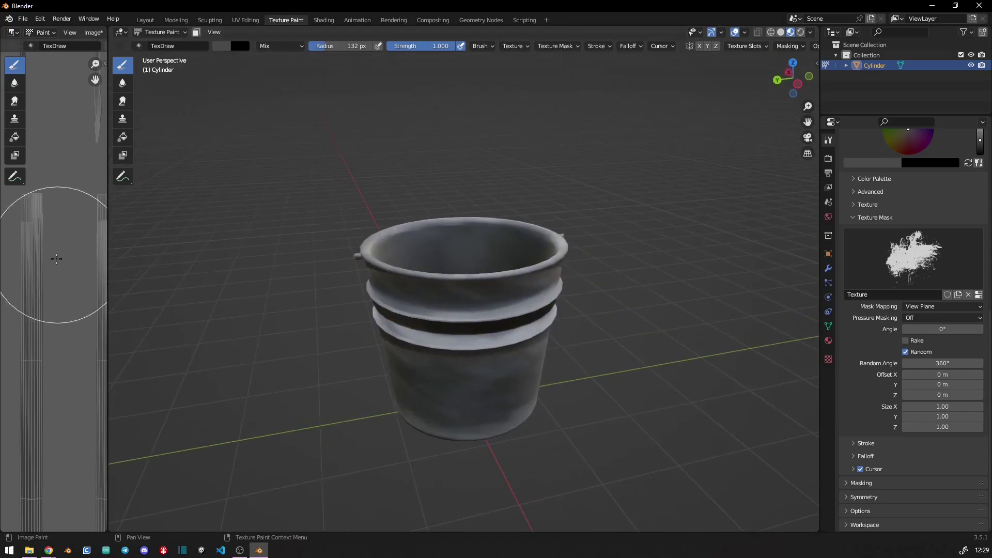
drag(107, 271, 575, 286)
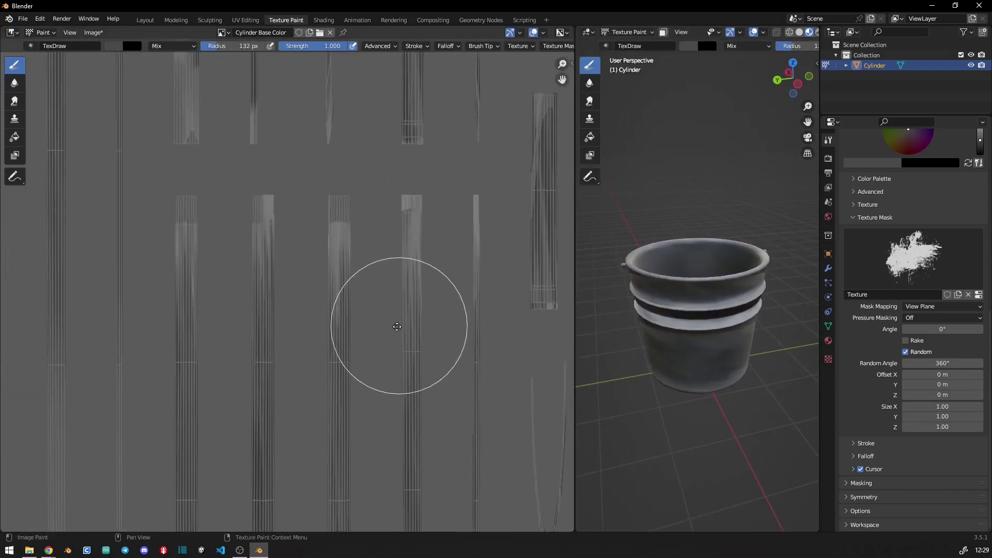
- Fit the texture in the Image Editor and paint dark vertical grime strokes on it
mouse_move(348, 355)
middle_down()
mouse_move(265, 239)
mouse_move(376, 66)
mouse_move(261, 343)
mouse_move(366, 393)
middle_up()
drag(366, 321, 370, 383)
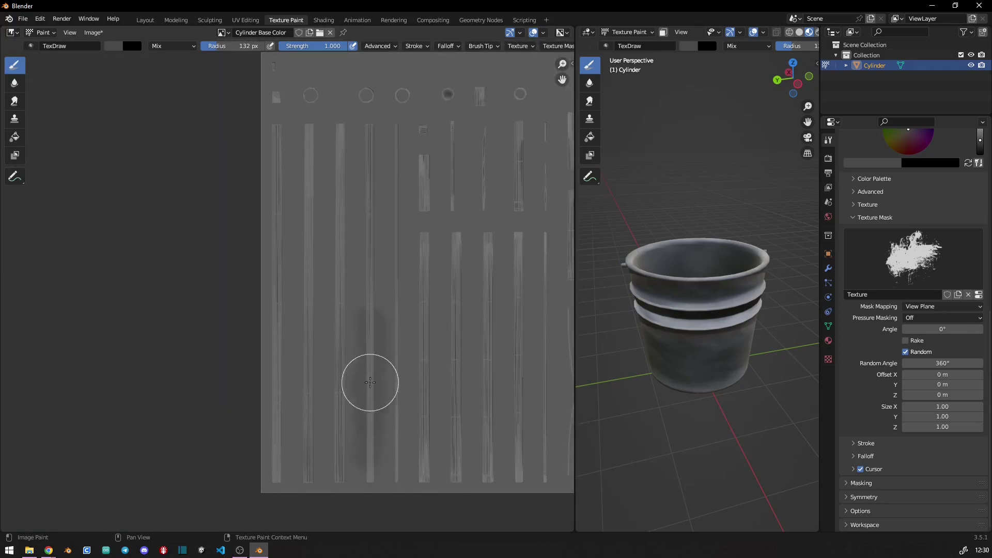
mouse_move(339, 277)
mouse_down()
mouse_move(343, 200)
mouse_move(310, 200)
mouse_move(273, 476)
mouse_move(294, 503)
mouse_up()
- Orbit and zoom the 3D view to check the grime on the whole bucket
mouse_move(698, 335)
middle_down()
mouse_move(661, 382)
mouse_move(671, 409)
mouse_move(665, 432)
mouse_move(697, 266)
mouse_move(665, 328)
mouse_move(708, 368)
mouse_move(635, 336)
middle_up()
scroll(654, 399, up, 5)
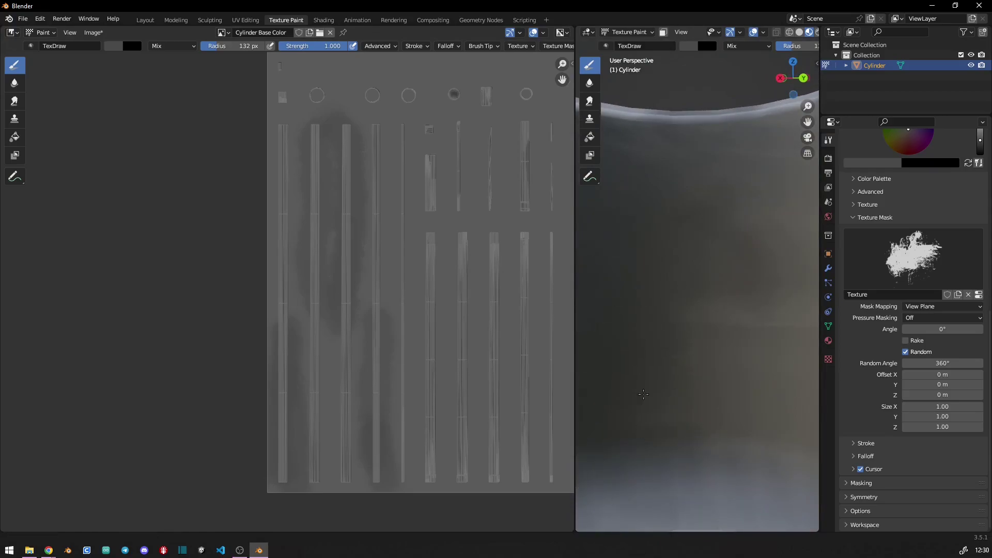
mouse_move(644, 394)
middle_down()
mouse_move(655, 298)
mouse_move(485, 349)
mouse_move(655, 221)
middle_up()
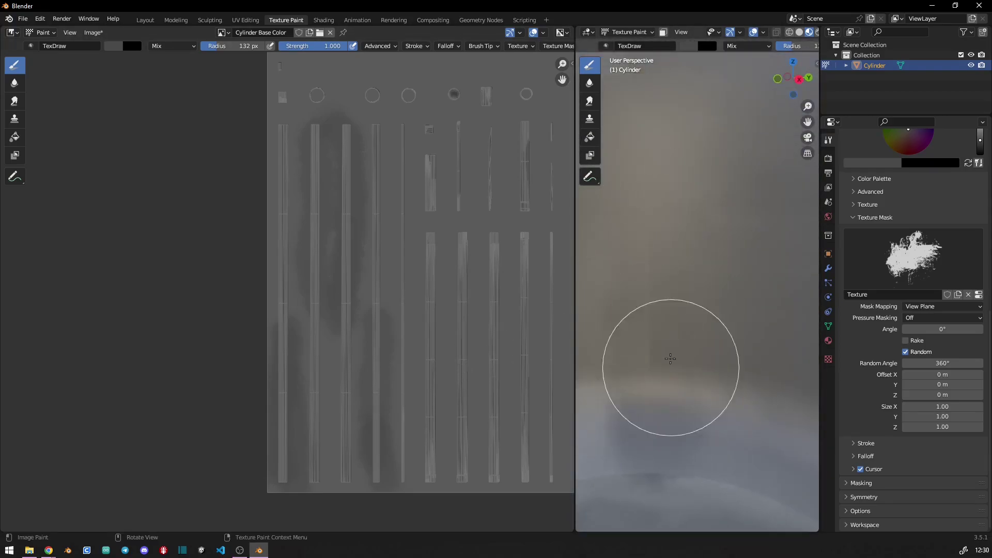
mouse_move(626, 386)
middle_down()
mouse_move(695, 333)
mouse_move(765, 299)
middle_up()
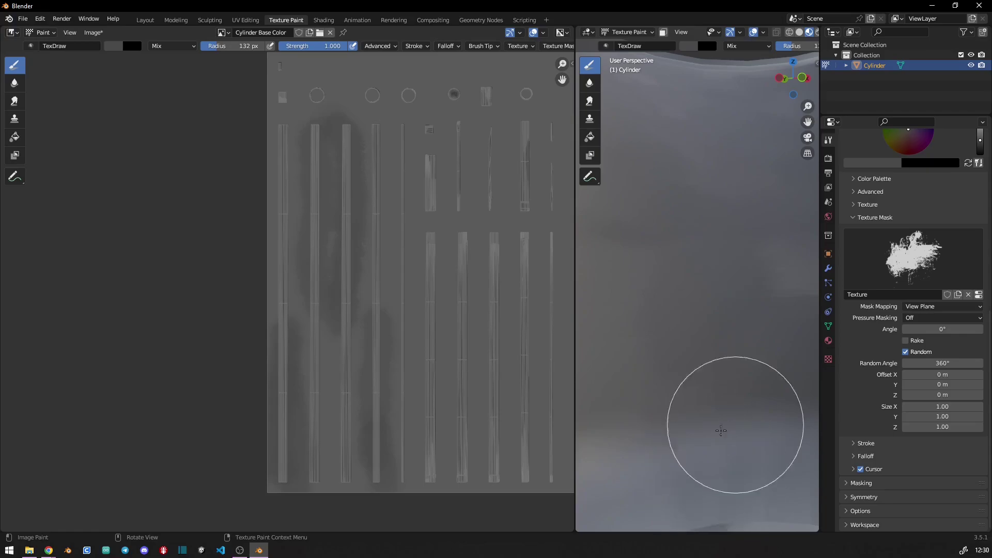
middle_drag(733, 423, 548, 334)
mouse_move(711, 377)
middle_down()
mouse_move(753, 301)
mouse_move(693, 351)
mouse_move(761, 286)
mouse_move(734, 310)
middle_up()
scroll(664, 431, down, 10)
middle_drag(664, 432, 642, 329)
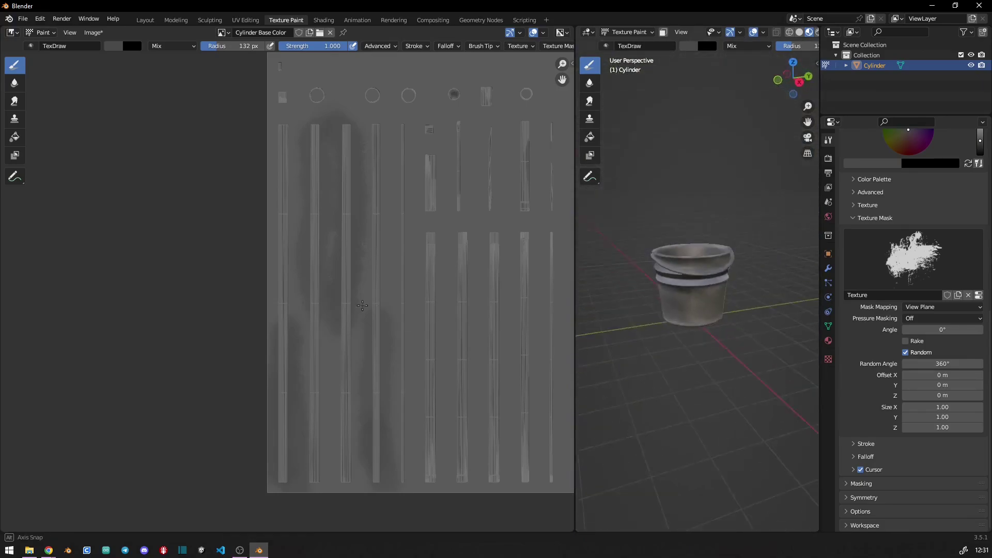
scroll(626, 259, up, 8)
scroll(704, 332, up, 2)
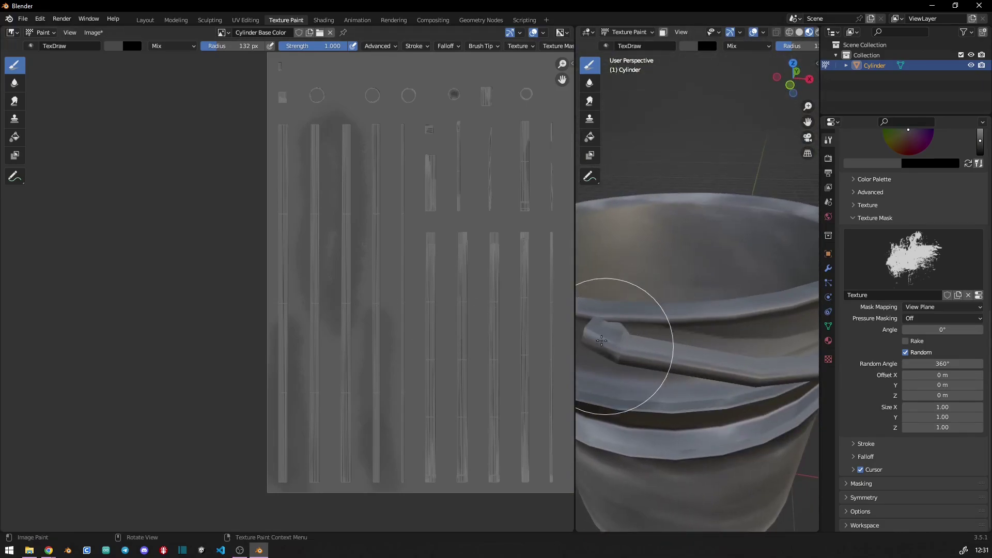
- Set the paint brush to pure black with a 35 px radius
right_click(640, 179)
right_click(633, 264)
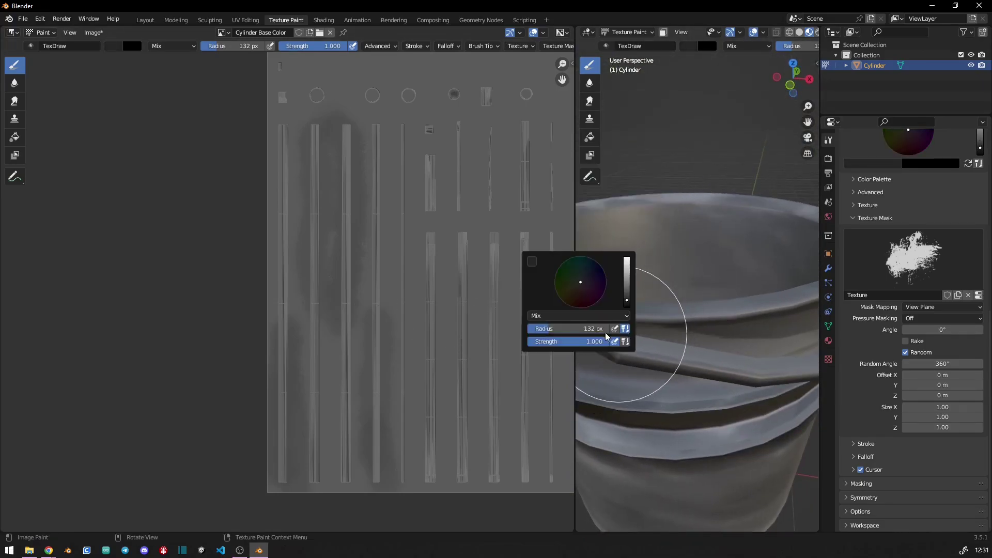
drag(629, 295, 549, 338)
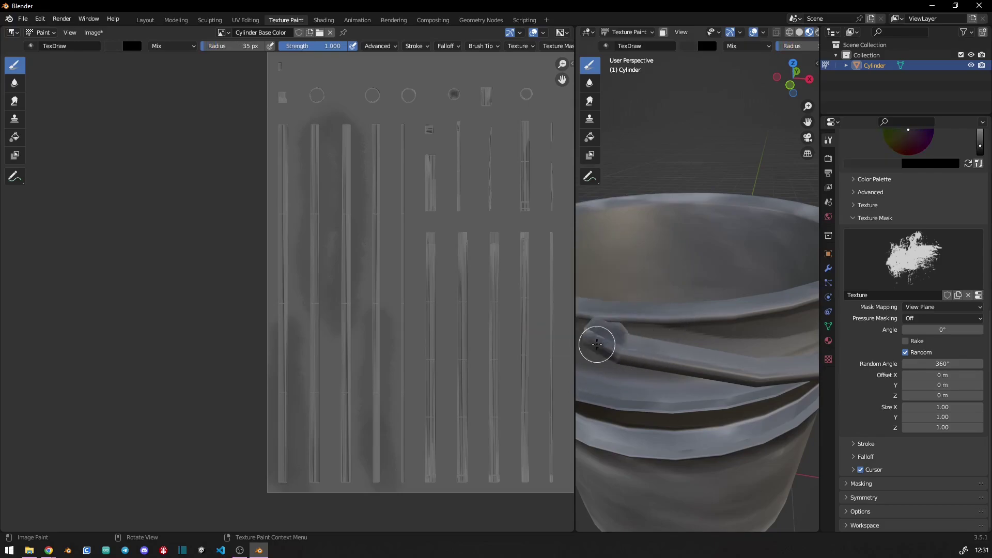
- Paint a dark stroke and loop along a handle island in the texture
scroll(326, 279, up, 2)
scroll(404, 302, up, 2)
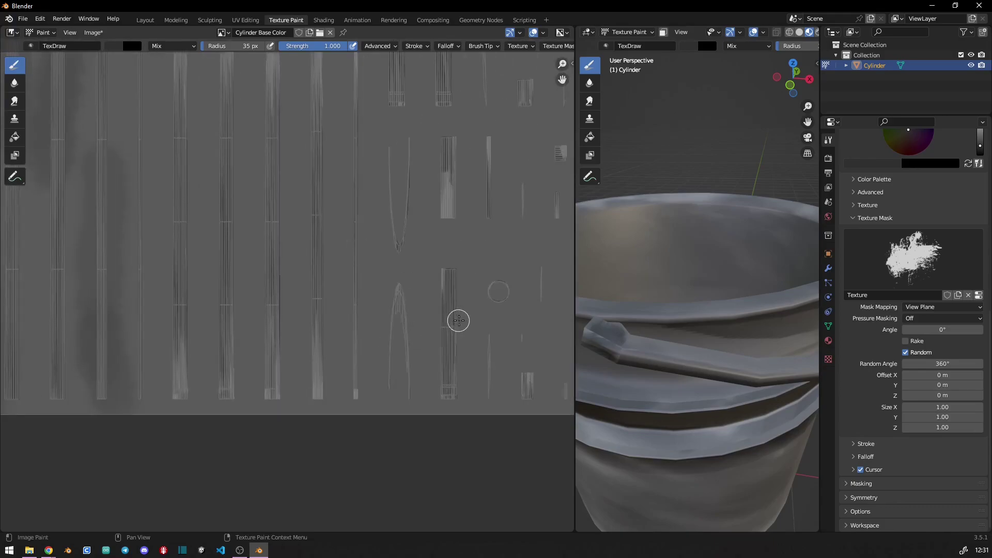
scroll(377, 346, up, 1)
scroll(432, 284, up, 1)
scroll(365, 348, up, 1)
scroll(357, 336, up, 1)
mouse_move(345, 408)
mouse_down()
mouse_move(347, 290)
mouse_move(376, 166)
mouse_move(408, 443)
mouse_move(405, 243)
mouse_up()
mouse_move(610, 309)
middle_down()
mouse_move(599, 406)
mouse_move(646, 310)
middle_up()
- Paint a dark V-shaped stroke on another handle island, viewing the bucket from above
scroll(432, 229, up, 2)
middle_drag(328, 239, 352, 161)
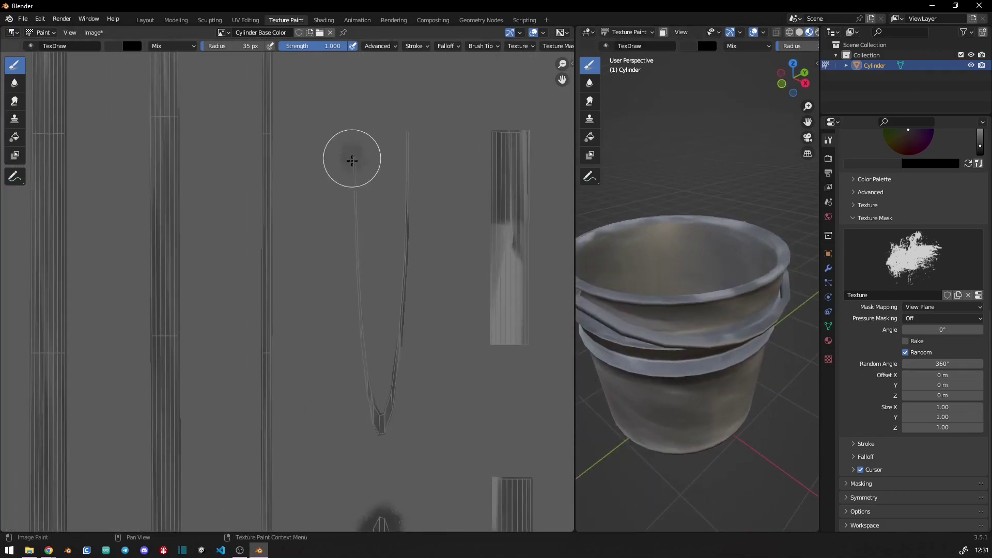
mouse_move(352, 161)
mouse_down()
mouse_move(381, 416)
mouse_move(412, 181)
mouse_move(408, 124)
mouse_up()
mouse_move(665, 327)
middle_down()
mouse_move(660, 348)
mouse_move(646, 330)
middle_up()
- Orbit around the bucket and zoom in on the rim to check the painted handle
scroll(303, 283, down, 3)
scroll(358, 234, down, 1)
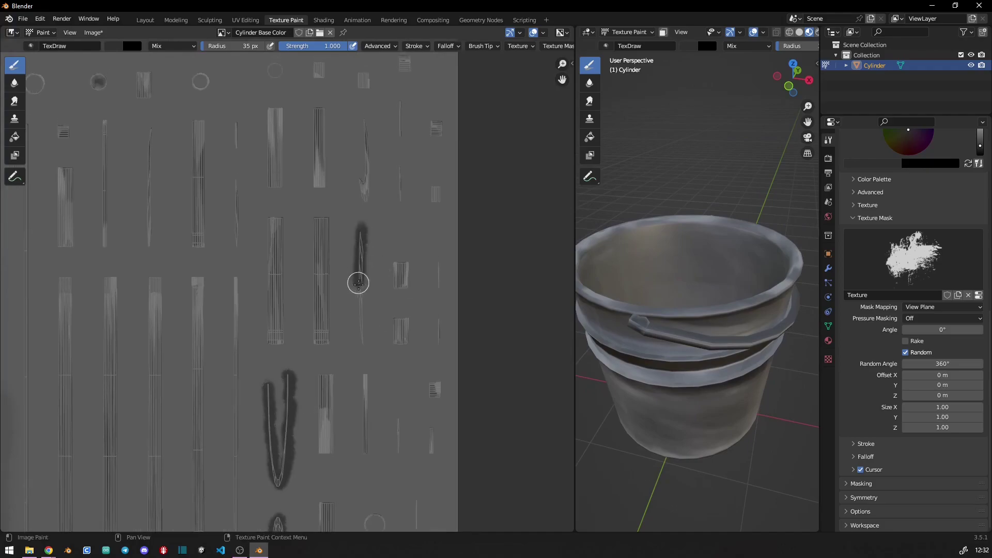
middle_drag(621, 369, 645, 356)
middle_drag(365, 132, 345, 243)
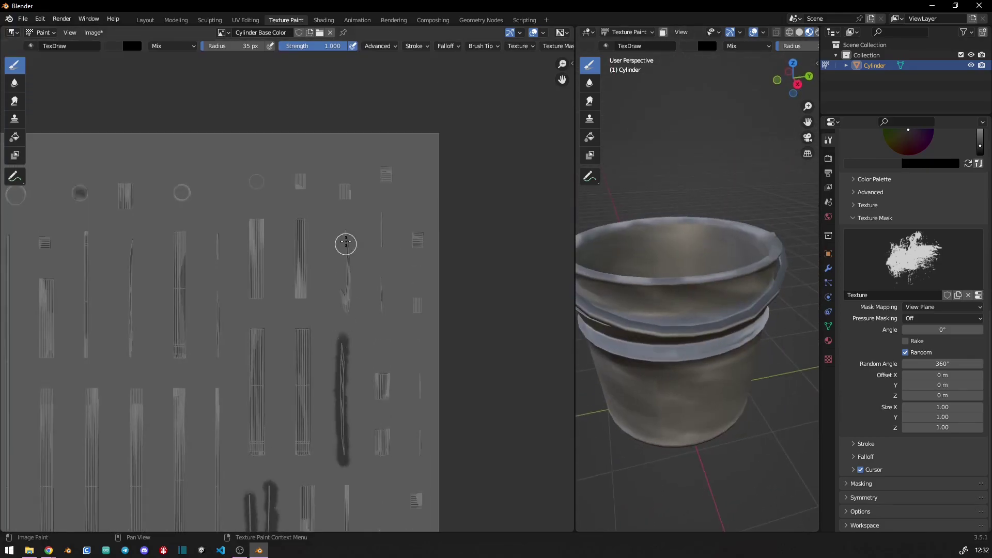
middle_drag(646, 330, 665, 343)
scroll(664, 343, up, 3)
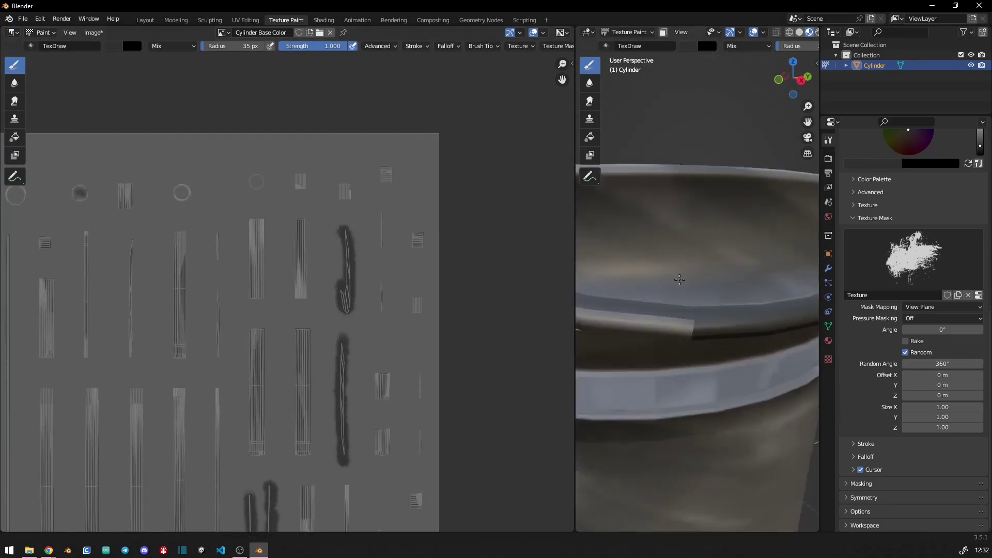
scroll(662, 330, up, 2)
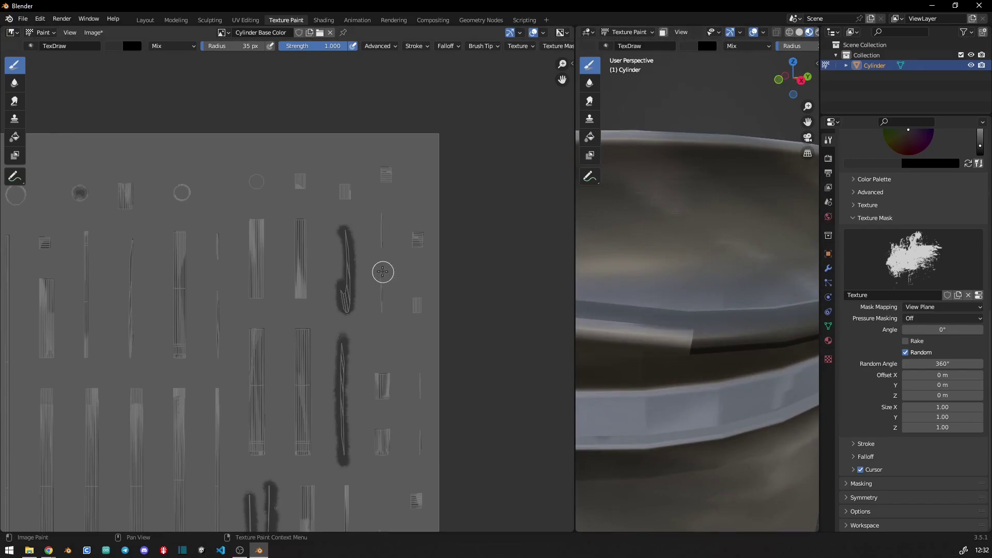
- Pan across the texture's edges, then zoom out to see the whole texture and bucket
mouse_move(379, 351)
middle_down()
mouse_move(328, 241)
mouse_move(398, 219)
middle_up()
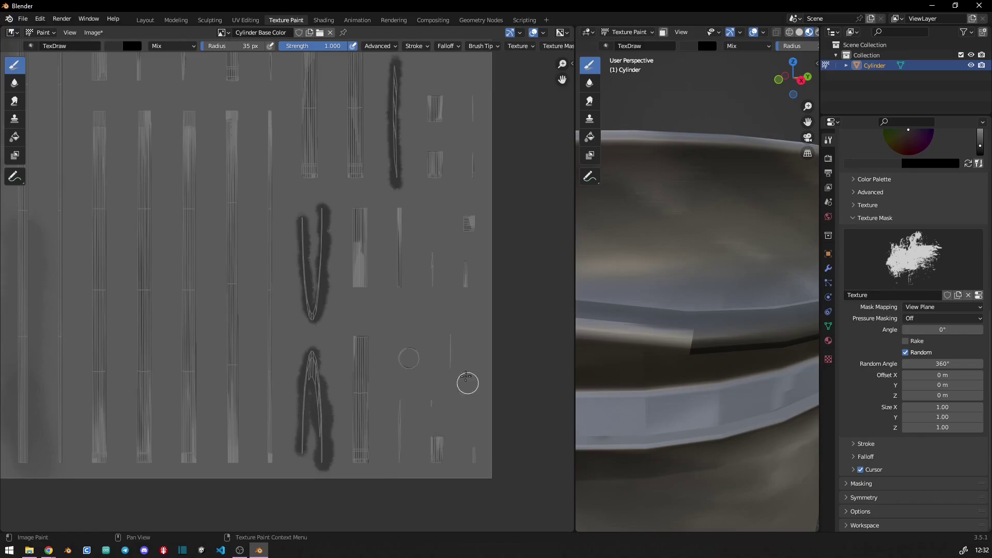
middle_drag(440, 232, 499, 362)
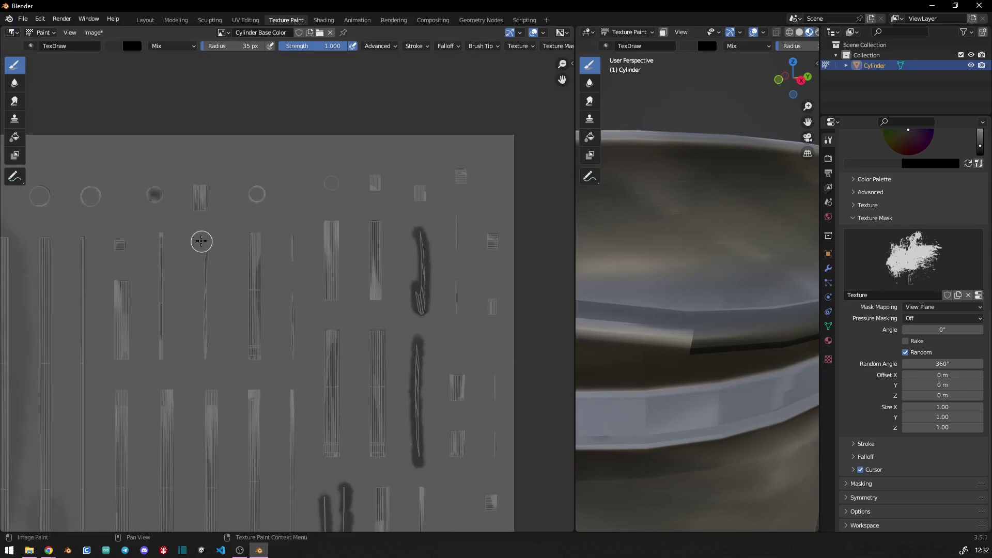
middle_drag(256, 323, 305, 252)
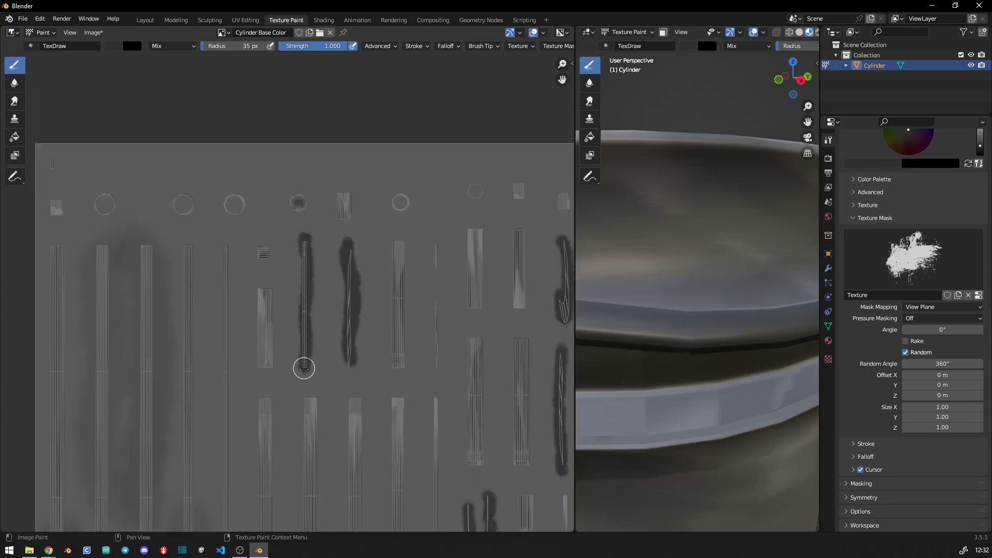
scroll(697, 336, down, 5)
mouse_move(698, 336)
middle_down()
mouse_move(760, 394)
mouse_move(589, 341)
middle_up()
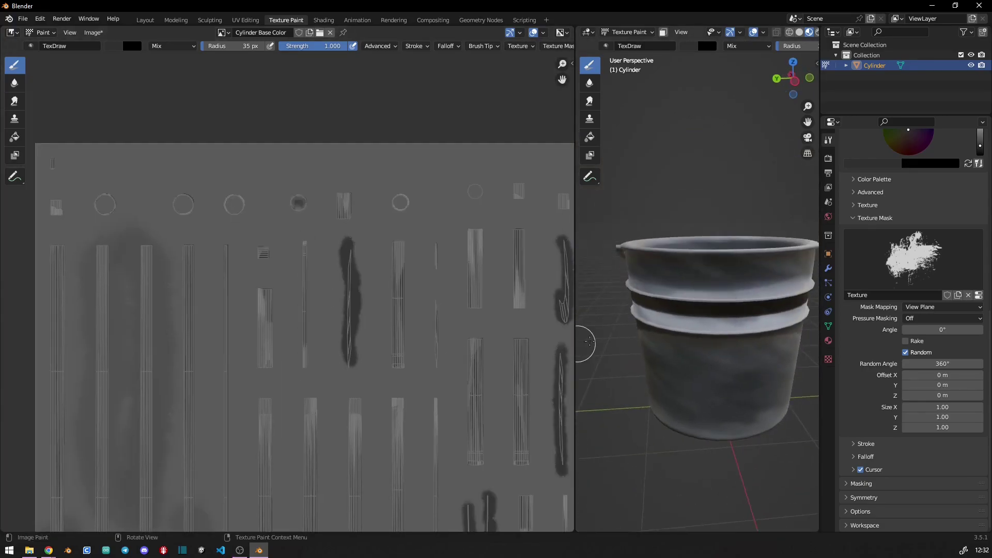
scroll(356, 310, down, 2)
shift+middle_drag(382, 377, 354, 248)
mouse_move(672, 336)
middle_down()
mouse_move(473, 354)
mouse_move(646, 418)
mouse_move(646, 362)
mouse_move(610, 399)
middle_up()
scroll(646, 418, down, 2)
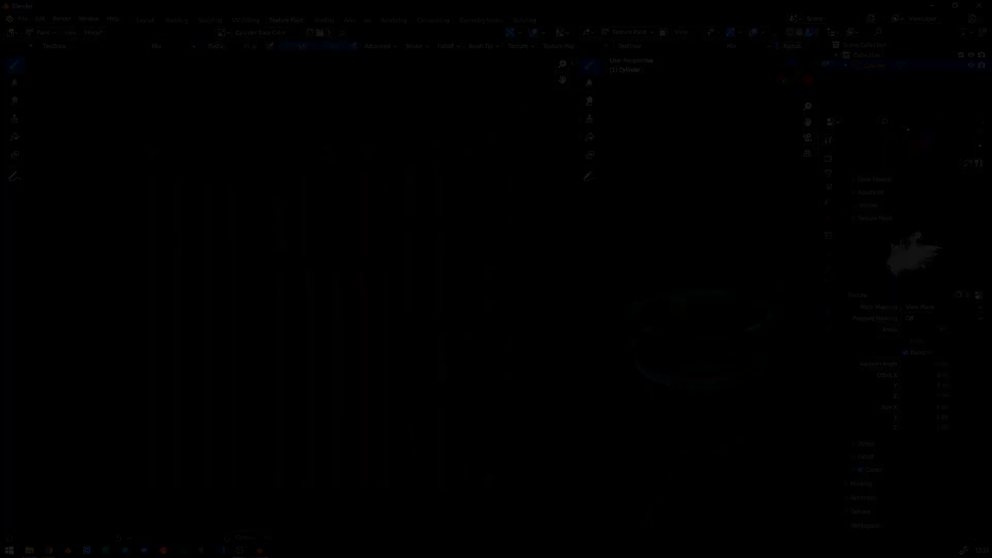